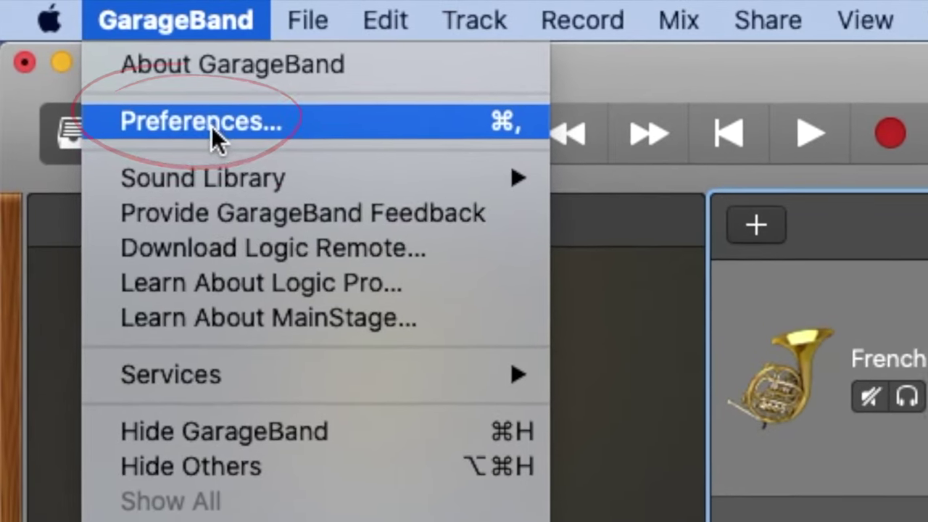
# Open the audio preferences and set the output device to Built-in Output
pyautogui.click(186, 108)
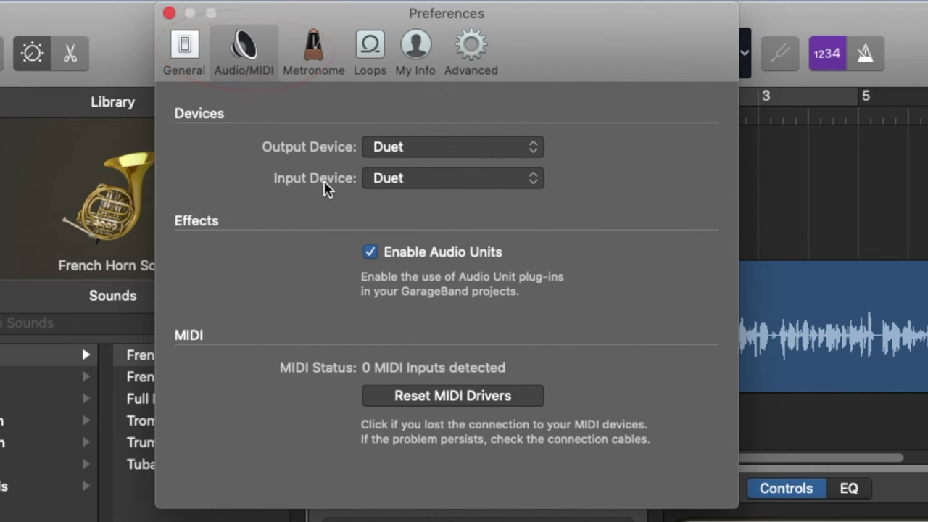
pyautogui.click(390, 153)
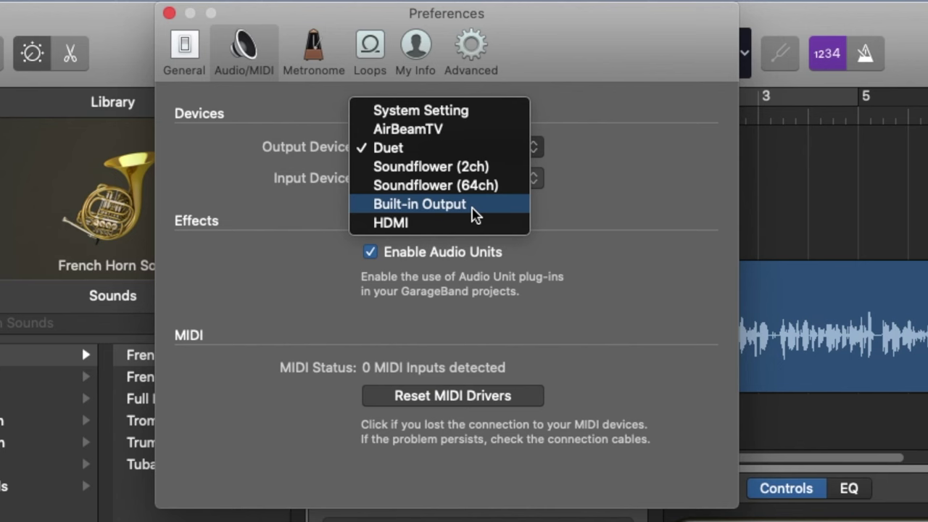
pyautogui.click(472, 205)
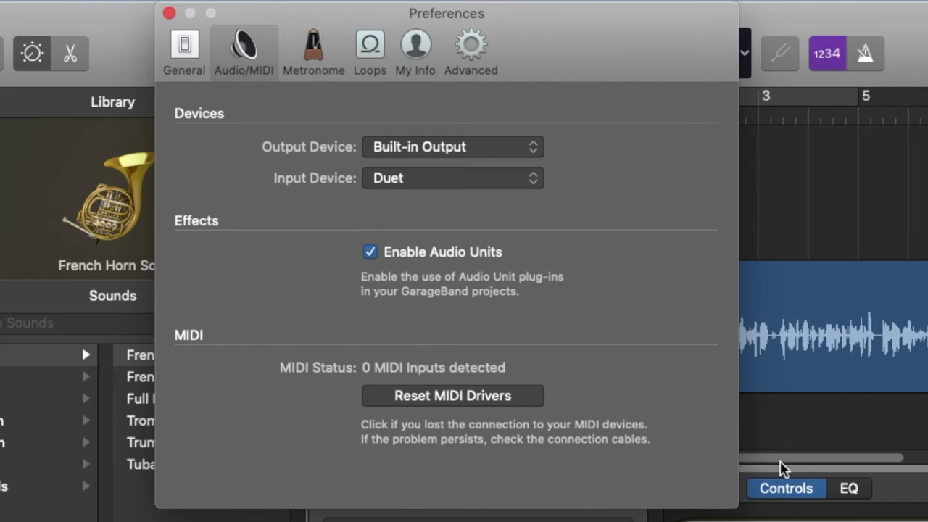
# Set the output device back to Duet, check the available input devices, and close the preferences
pyautogui.click(498, 145)
pyautogui.click(497, 147)
pyautogui.click(505, 179)
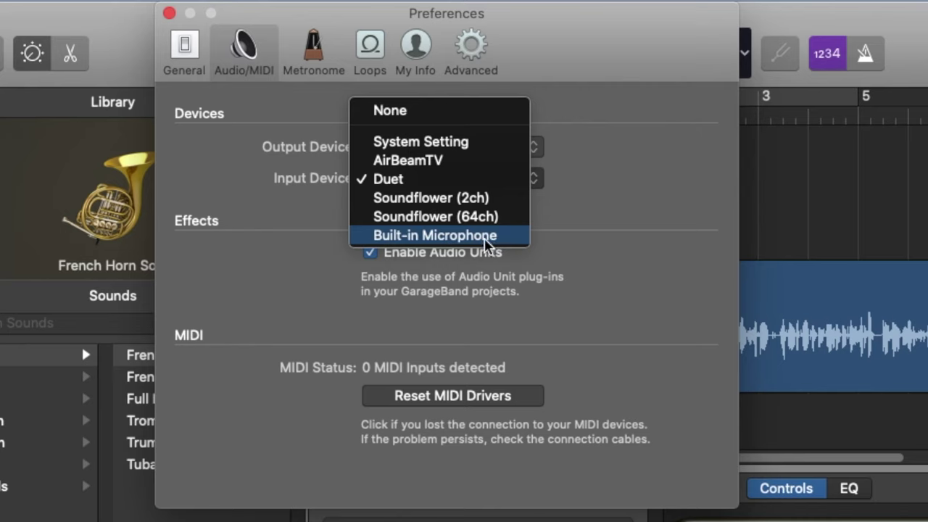
pyautogui.click(613, 272)
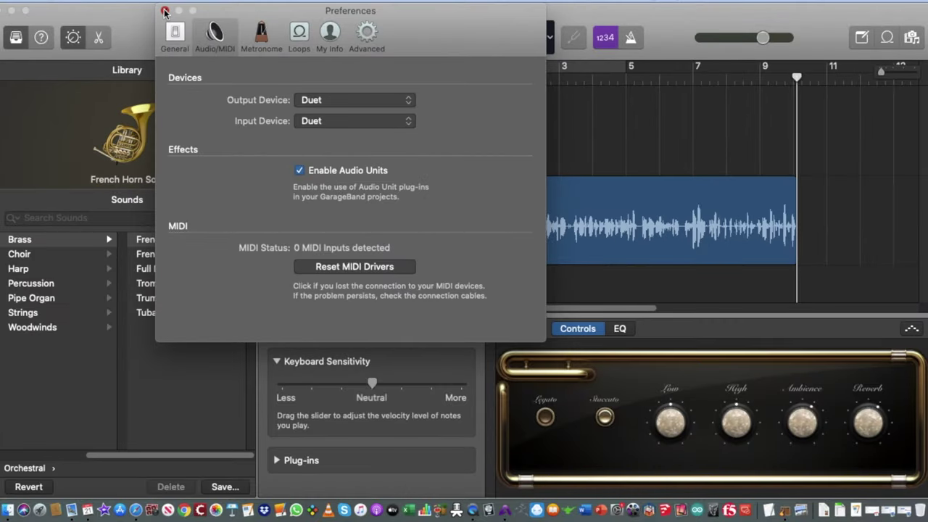
pyautogui.click(164, 11)
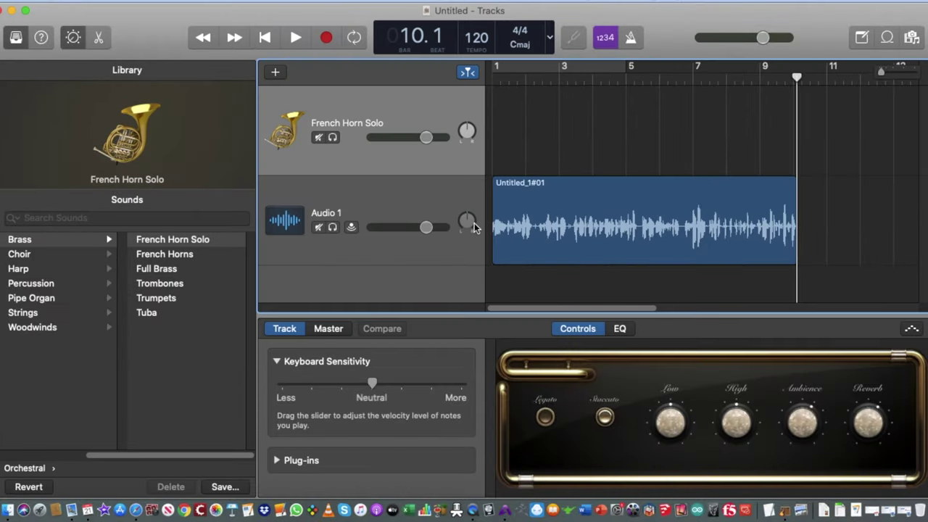
# Select the Audio 1 track, switch to Apogee Maestro 2, and reposition its window
pyautogui.click(388, 210)
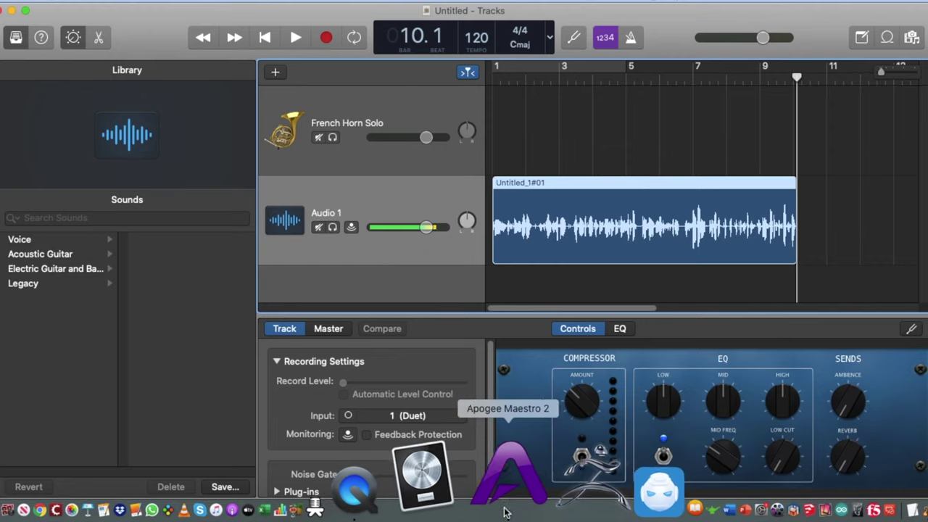
pyautogui.click(505, 513)
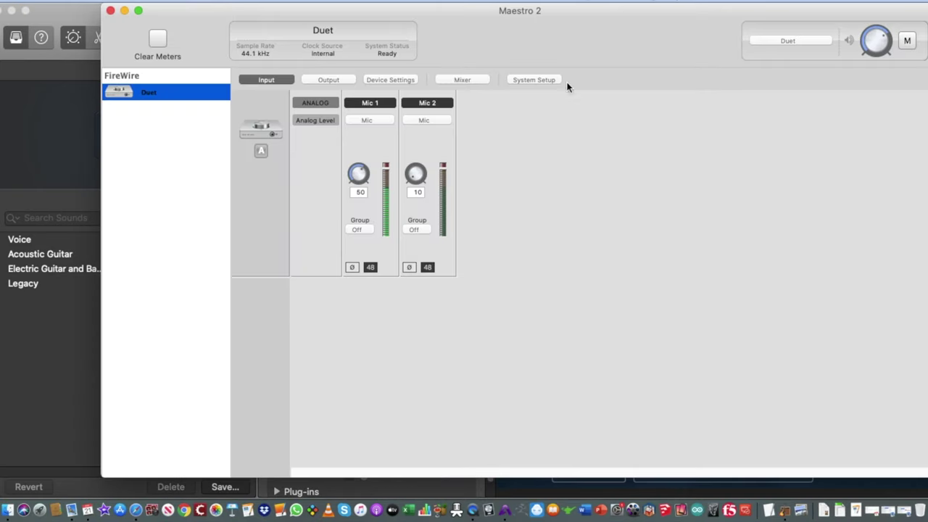
pyautogui.moveTo(613, 29); pyautogui.dragTo(450, 22)
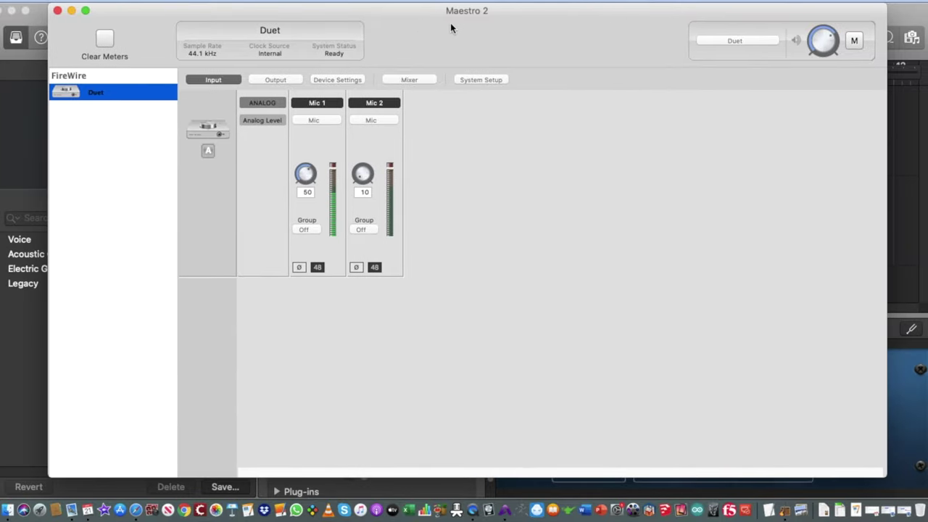
# Examine the analog level options for the Mic 1 input without changing the selection
pyautogui.click(87, 1)
pyautogui.click(472, 26)
pyautogui.click(321, 121)
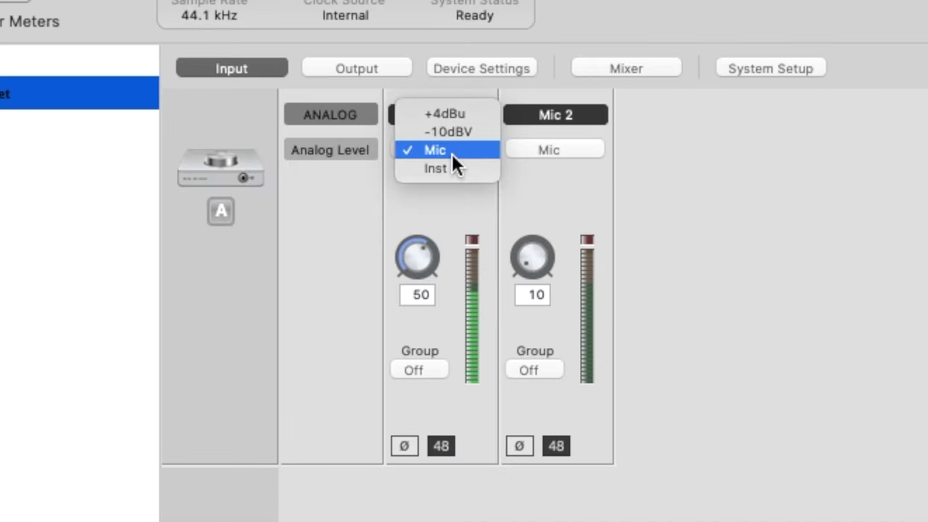
pyautogui.click(655, 235)
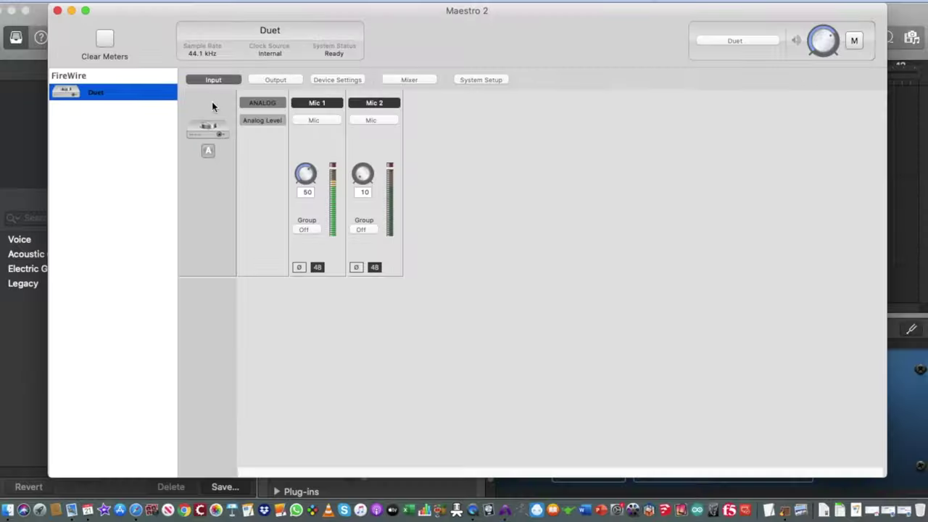
# Move the Maestro 2 window aside, return to GarageBand, and review the output and input device choices in its preferences
pyautogui.moveTo(146, 23); pyautogui.dragTo(398, 27)
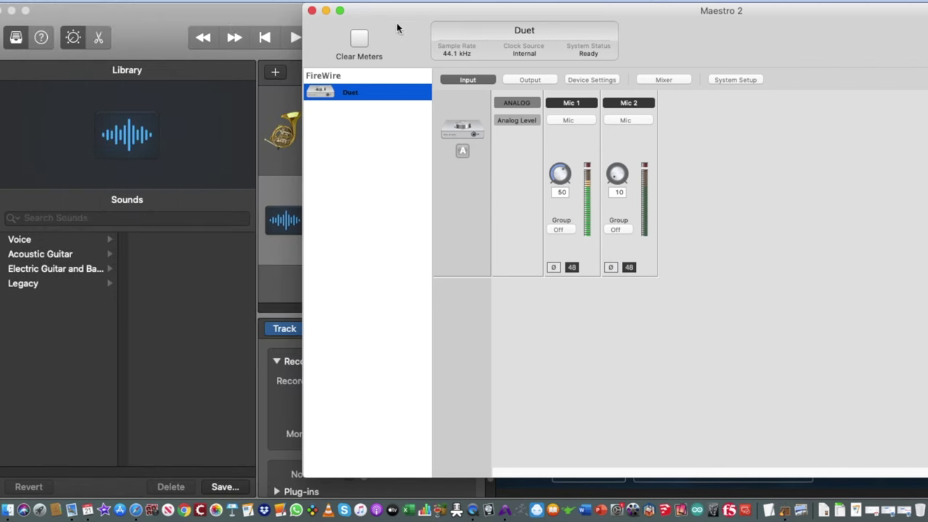
pyautogui.click(224, 22)
pyautogui.click(82, 1)
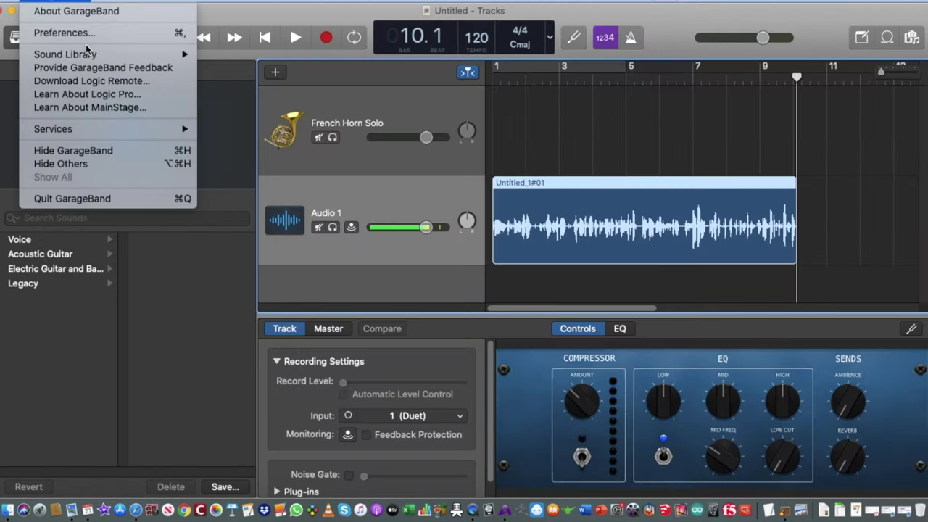
pyautogui.click(85, 37)
pyautogui.click(393, 105)
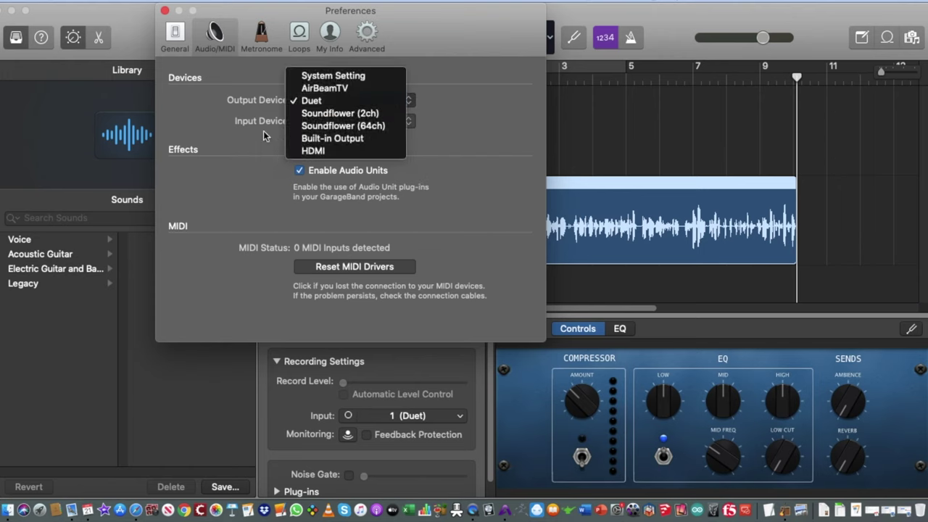
pyautogui.click(268, 135)
pyautogui.click(330, 121)
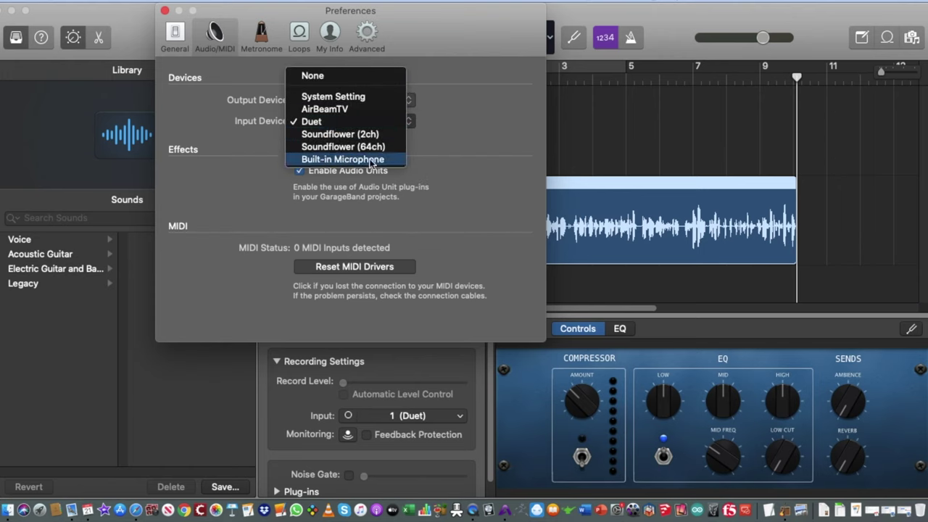
pyautogui.click(457, 123)
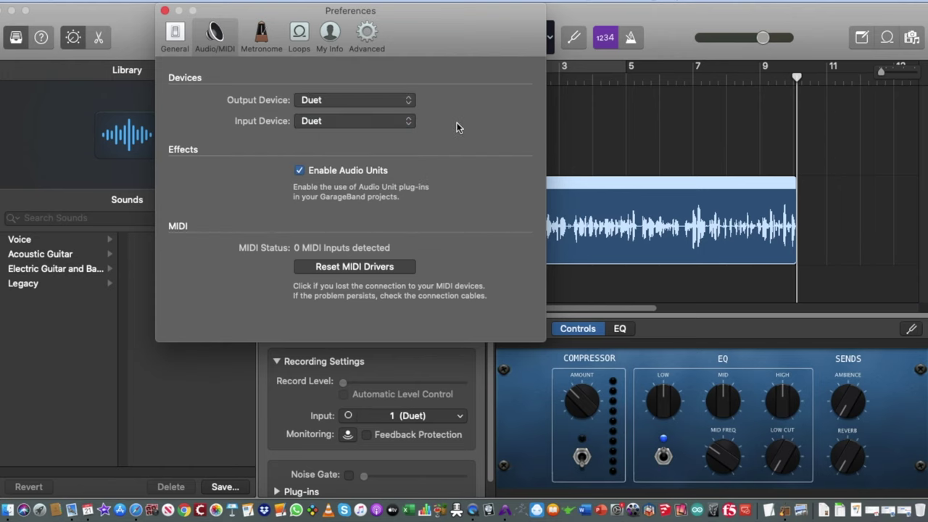
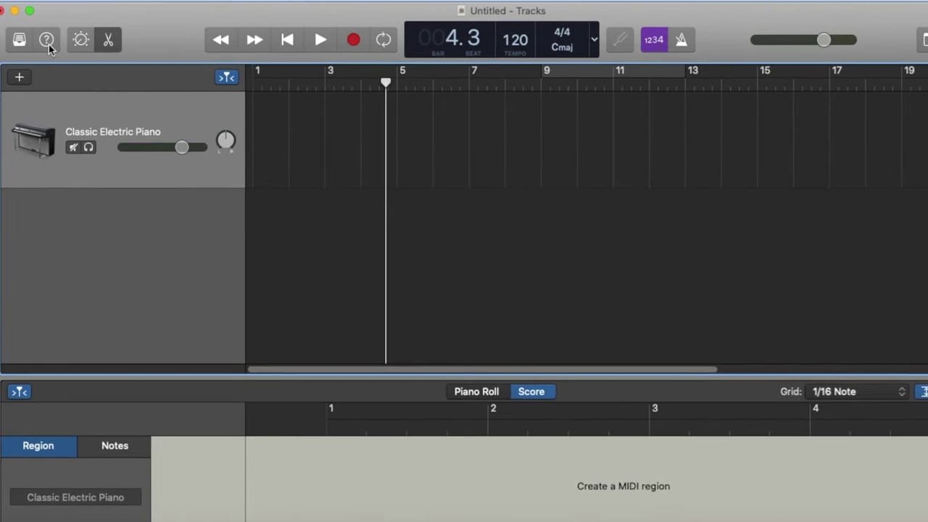
# Turn on Quick Help and rewind the playhead to the start of bar 4
pyautogui.click(43, 38)
pyautogui.click(47, 40)
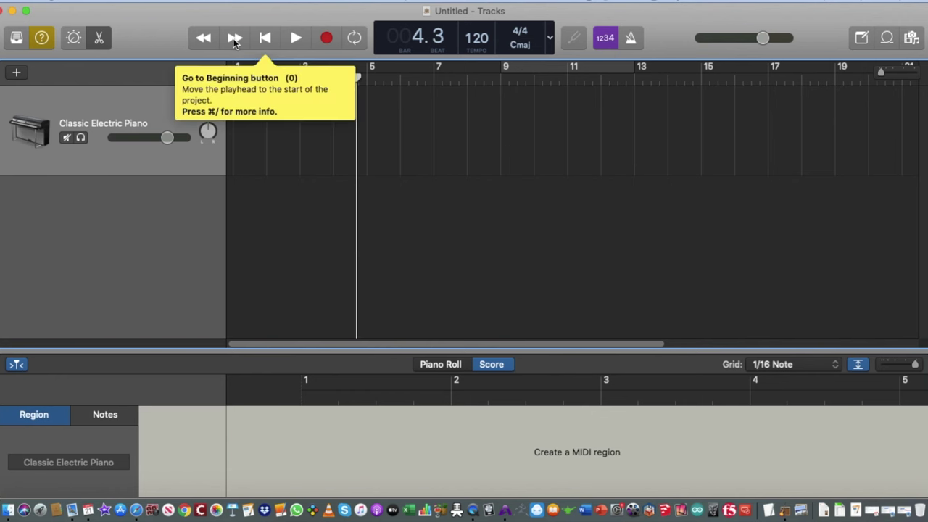
pyautogui.click(212, 40)
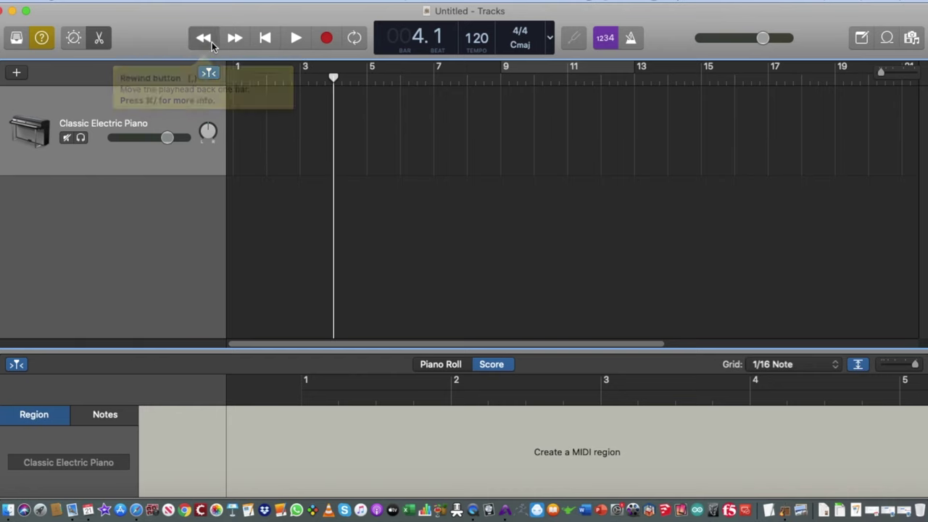
# Move the playhead forward bar by bar to bar 9
pyautogui.click(229, 40)
pyautogui.click(230, 41)
pyautogui.click(230, 42)
pyautogui.click(231, 43)
pyautogui.click(230, 42)
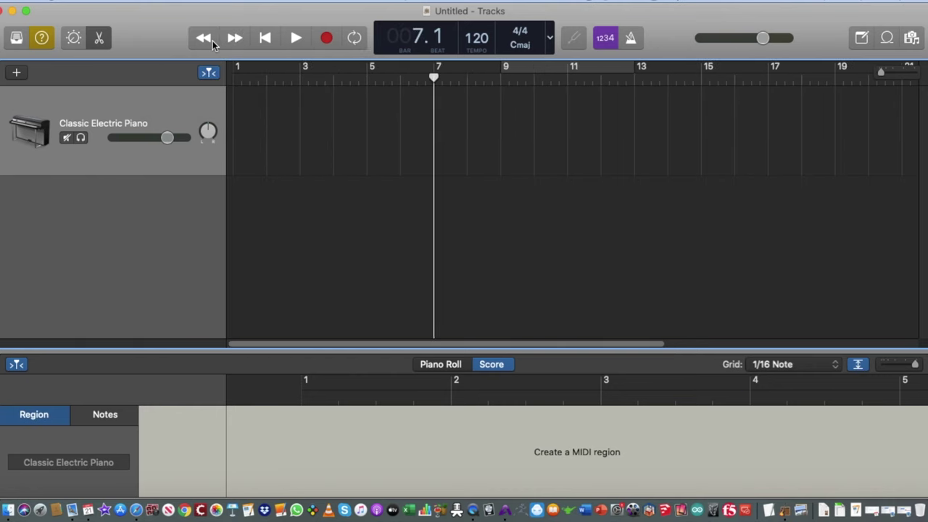
pyautogui.click(230, 42)
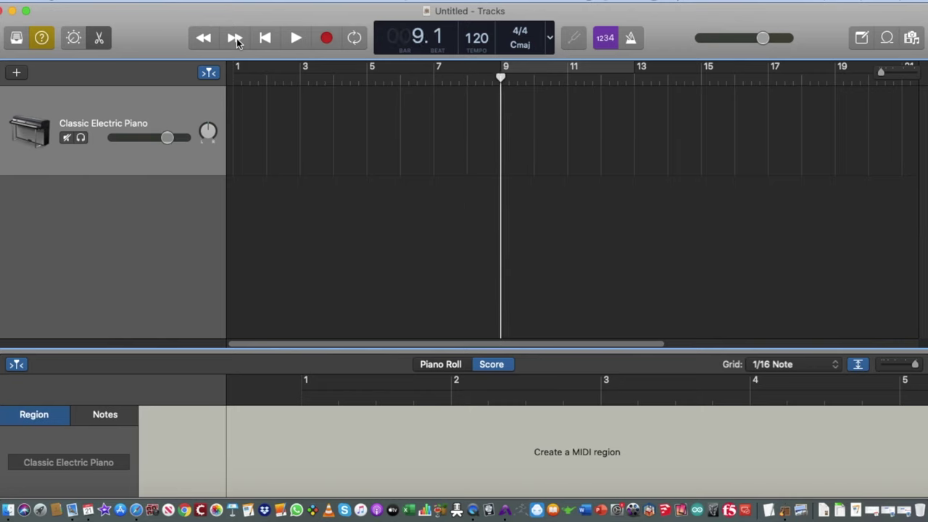
# Step the playhead several bars forward and back again, ending at bar 8
pyautogui.press('.')
pyautogui.press('.')
pyautogui.press('.')
pyautogui.press('.')
pyautogui.press(',')
pyautogui.press(',')
pyautogui.press(',')
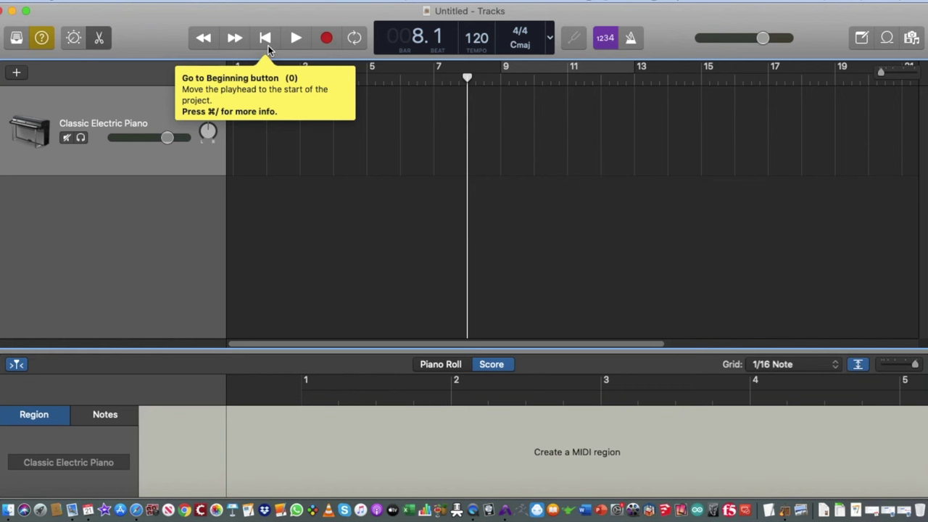
# Return the playhead to the project start, place it at bar 15, and return it to the start again
pyautogui.click(268, 43)
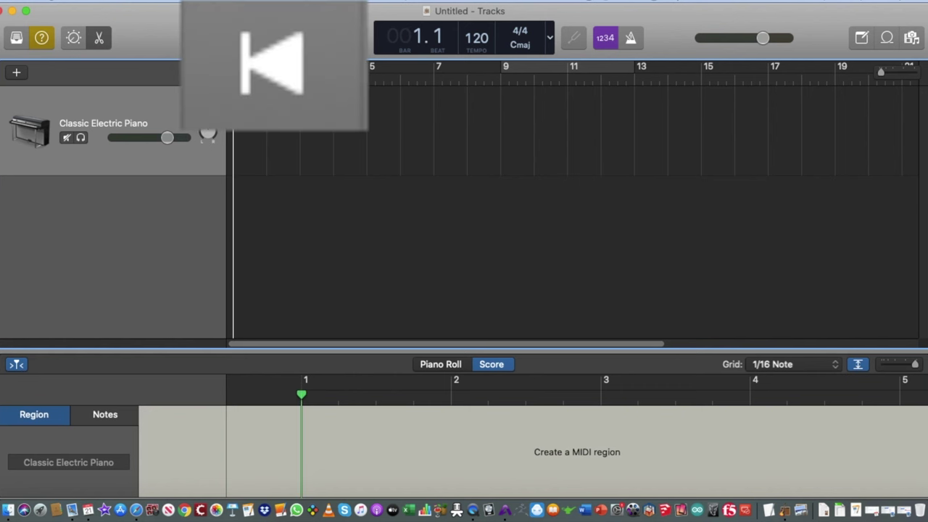
pyautogui.click(699, 83)
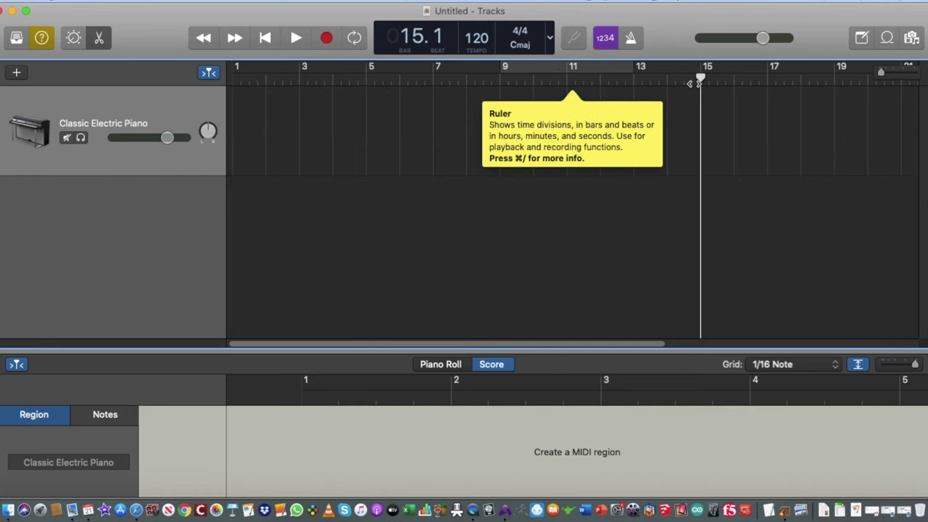
pyautogui.press('Return')
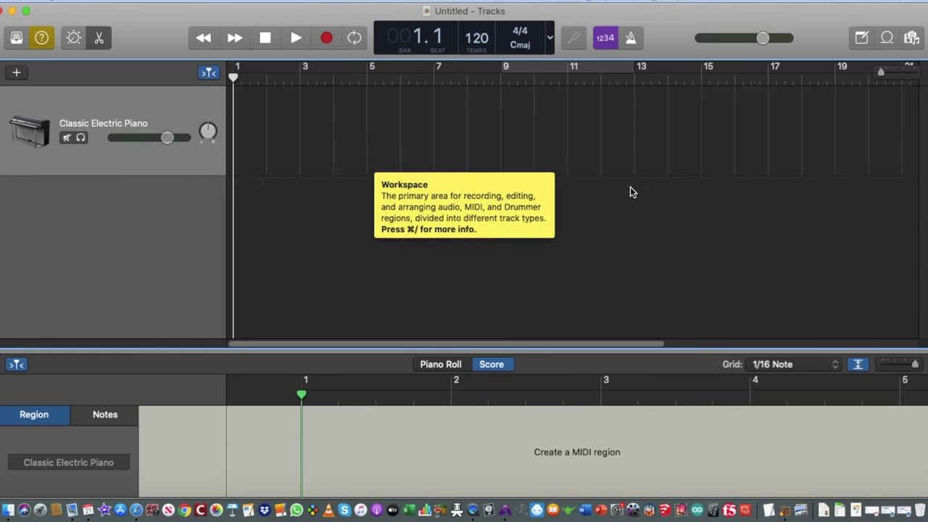
# Play the project briefly and stop it, and make a short test recording on the Classic Electric Piano track
pyautogui.press('space')
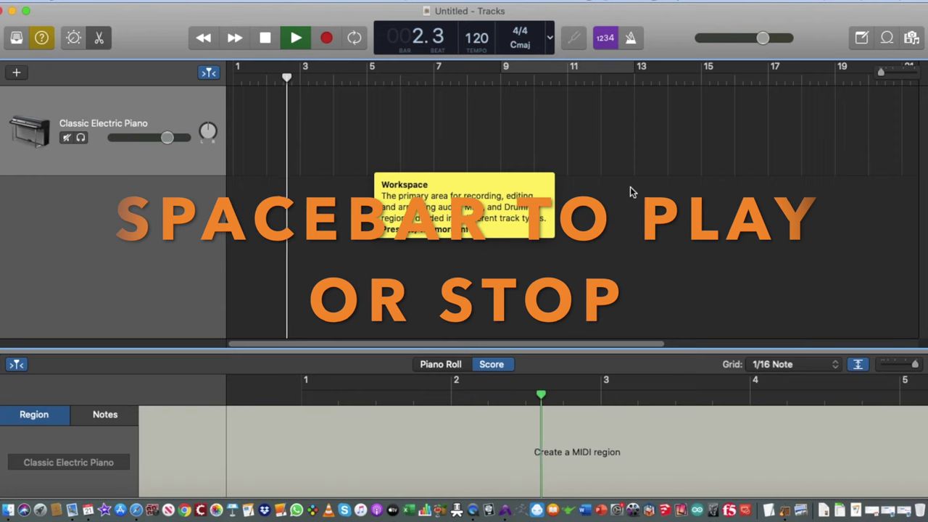
pyautogui.press('space')
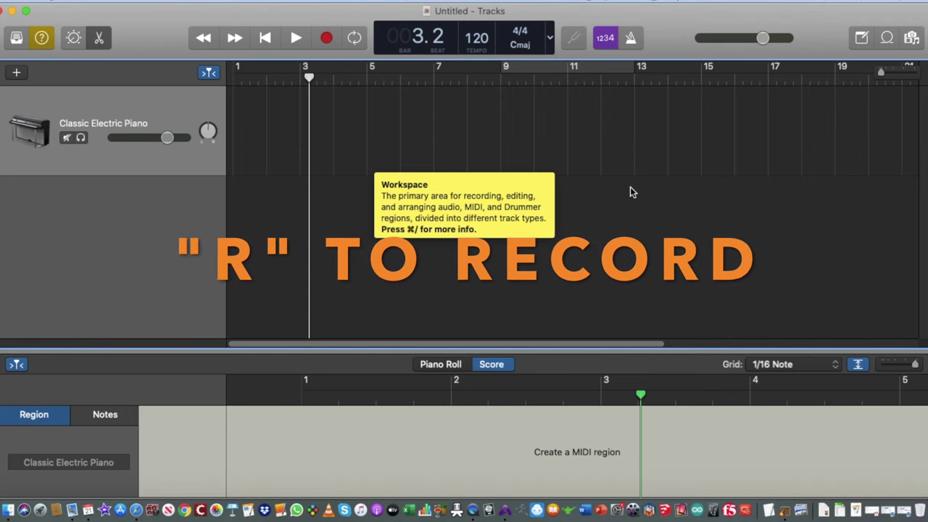
pyautogui.press('r')
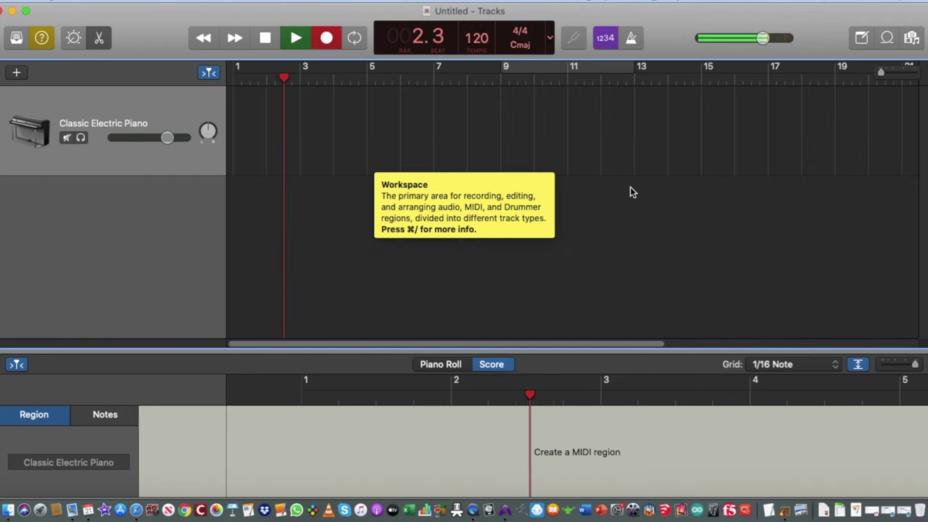
pyautogui.press('space')
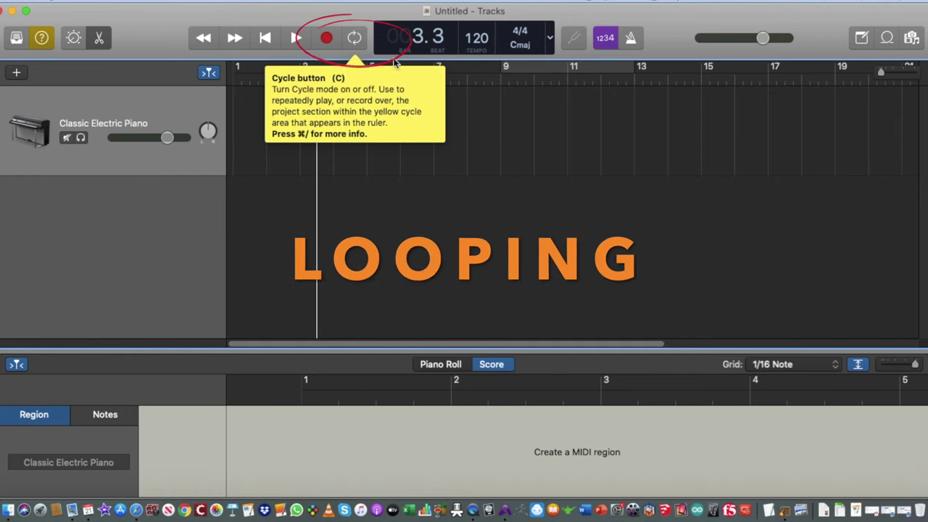
# Turn on Cycle mode and set the cycle area to cover bars 9 and 10
pyautogui.click(524, 71)
pyautogui.click(510, 71)
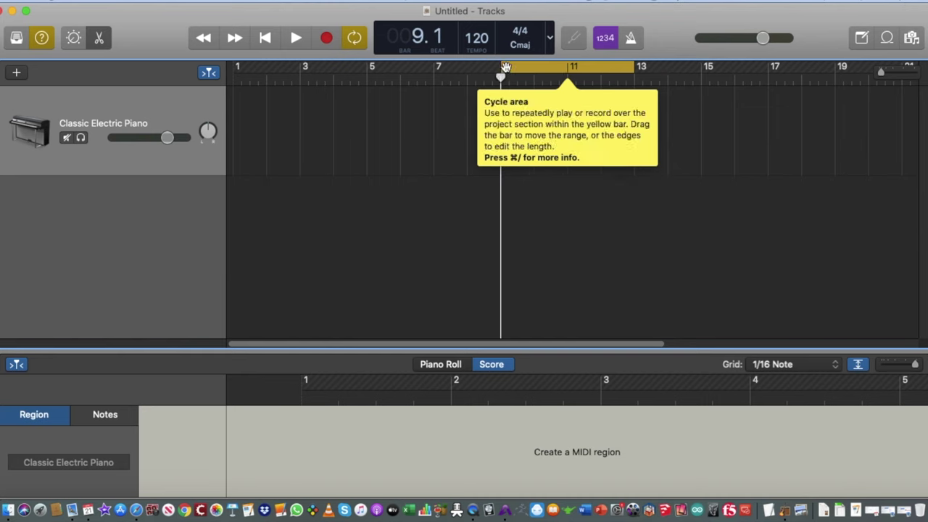
pyautogui.click(511, 71)
pyautogui.moveTo(511, 73); pyautogui.dragTo(564, 73)
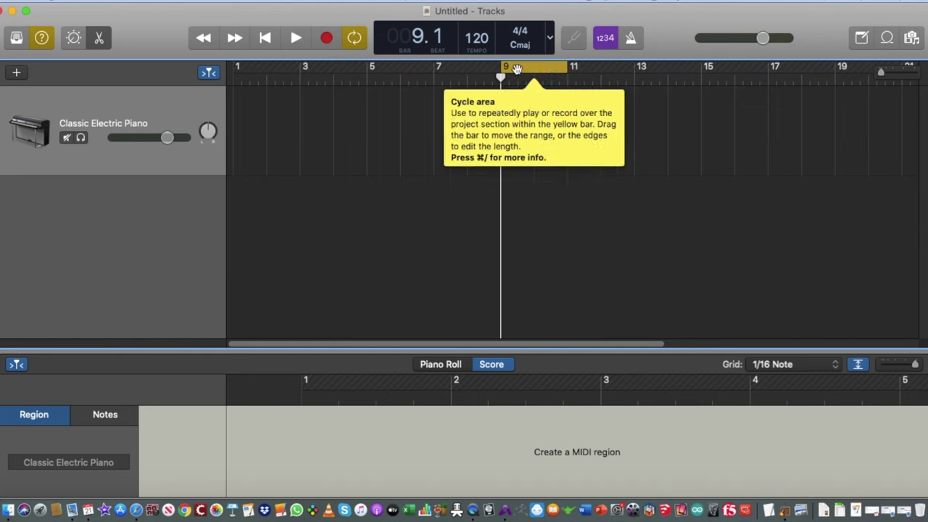
# Toggle Cycle mode off and on, leave it on, and briefly play the looped bars 9 and 10
pyautogui.click(358, 44)
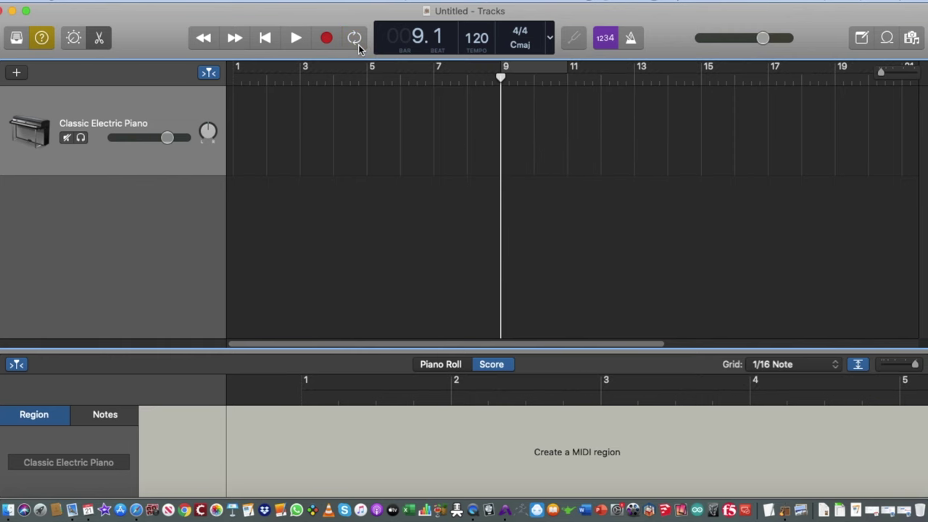
pyautogui.click(358, 44)
pyautogui.click(358, 44)
pyautogui.click(358, 44)
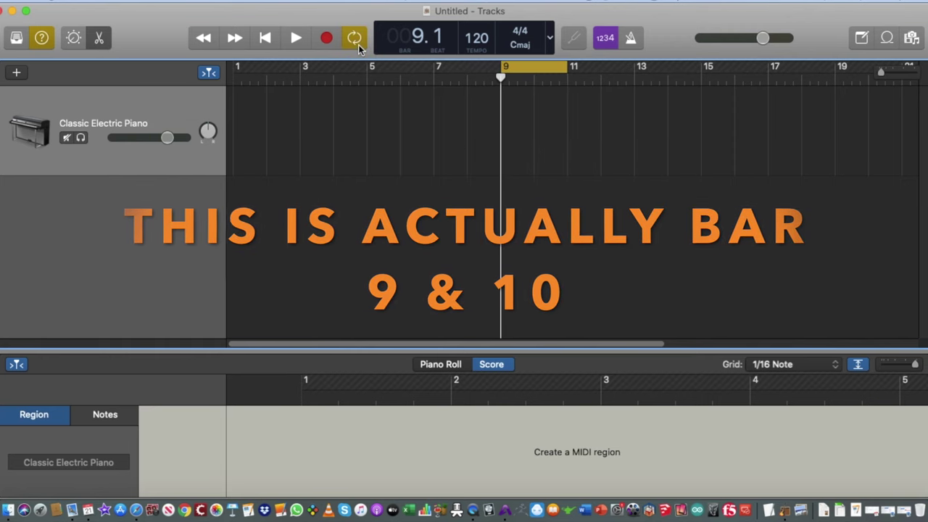
pyautogui.press('space')
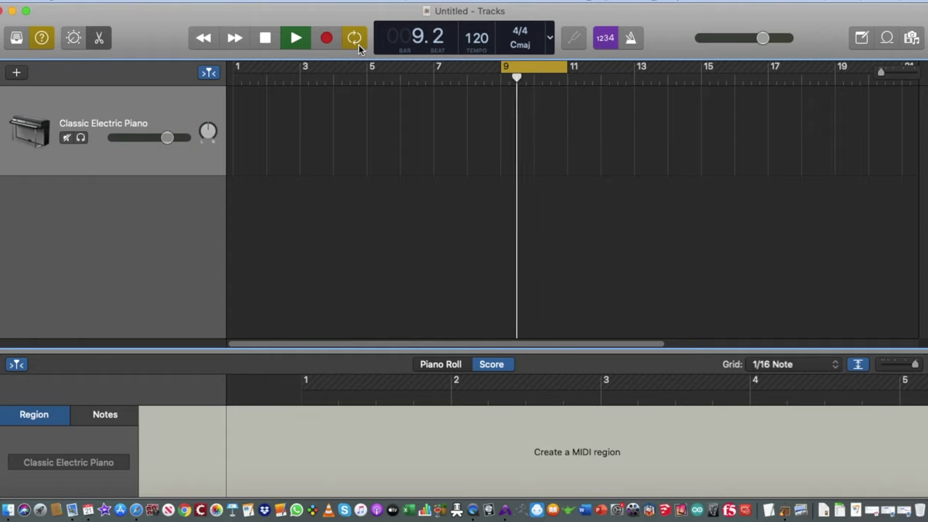
pyautogui.press('space')
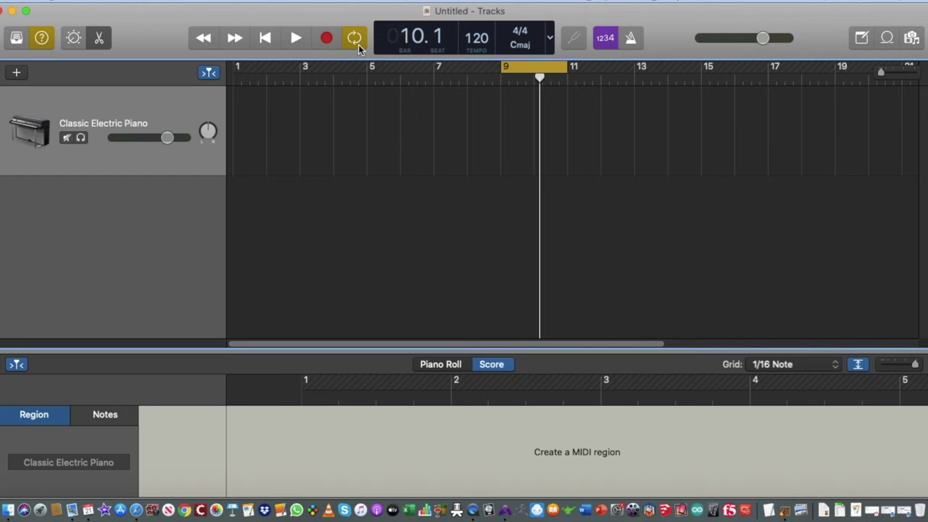
# Toggle Cycle mode on and off repeatedly, leaving it off, and turn on the metronome
pyautogui.press('c')
pyautogui.press('c')
pyautogui.press('c')
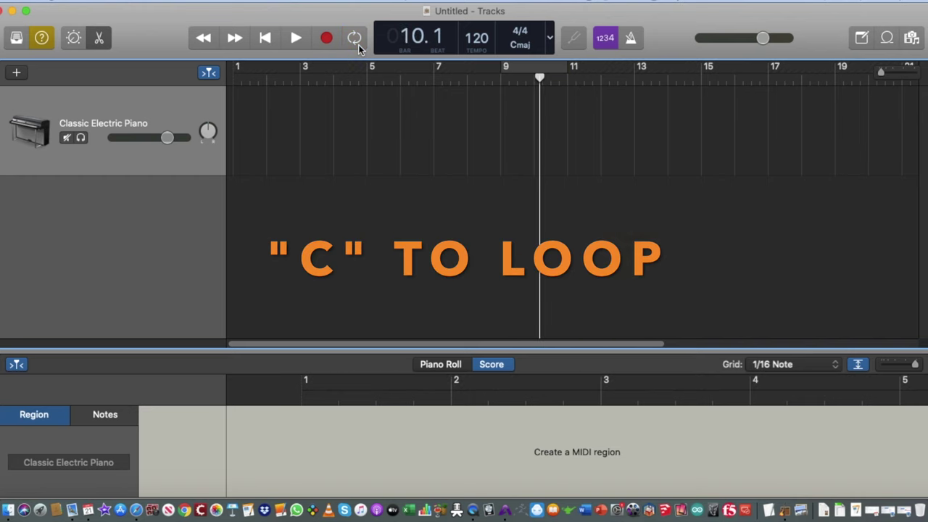
pyautogui.press('c')
pyautogui.press('c')
pyautogui.press('c')
pyautogui.press('c')
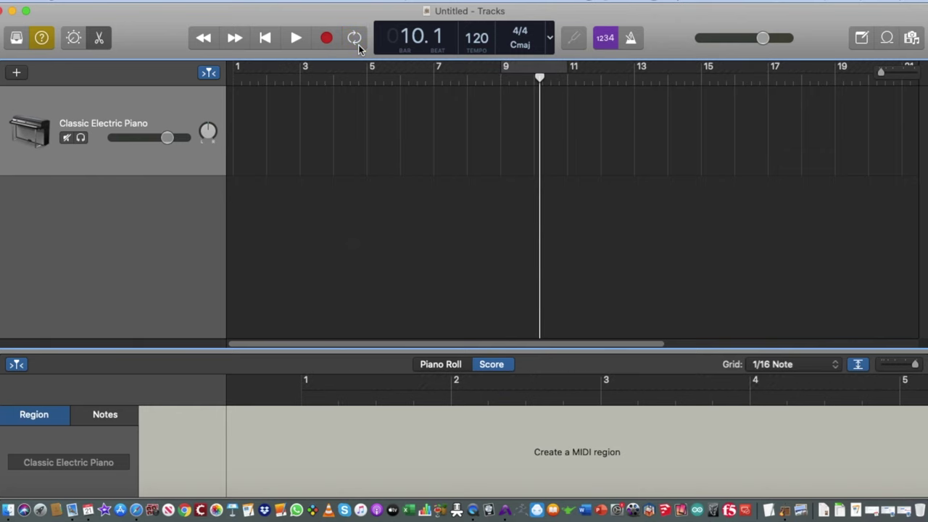
pyautogui.click(631, 39)
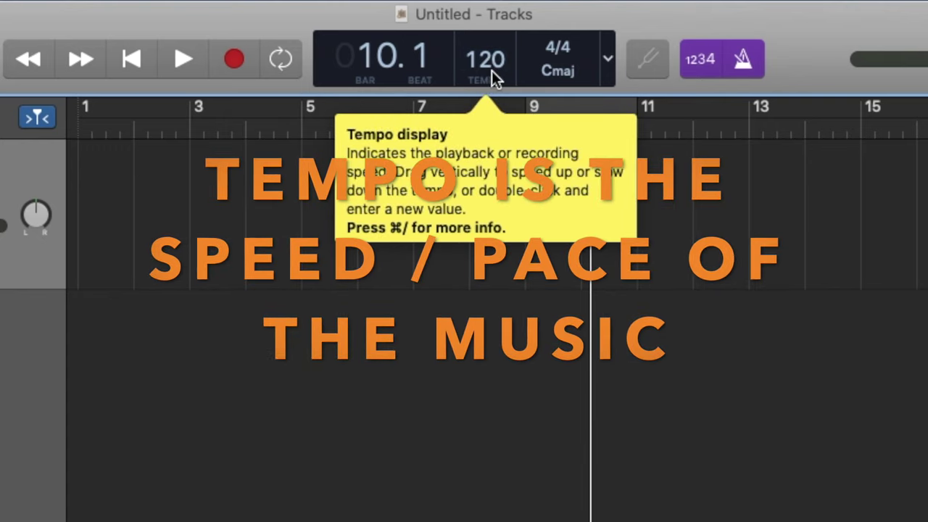
# Slow the project tempo to 100, and set it to an exact value of 80
pyautogui.moveTo(497, 69); pyautogui.dragTo(498, 164)
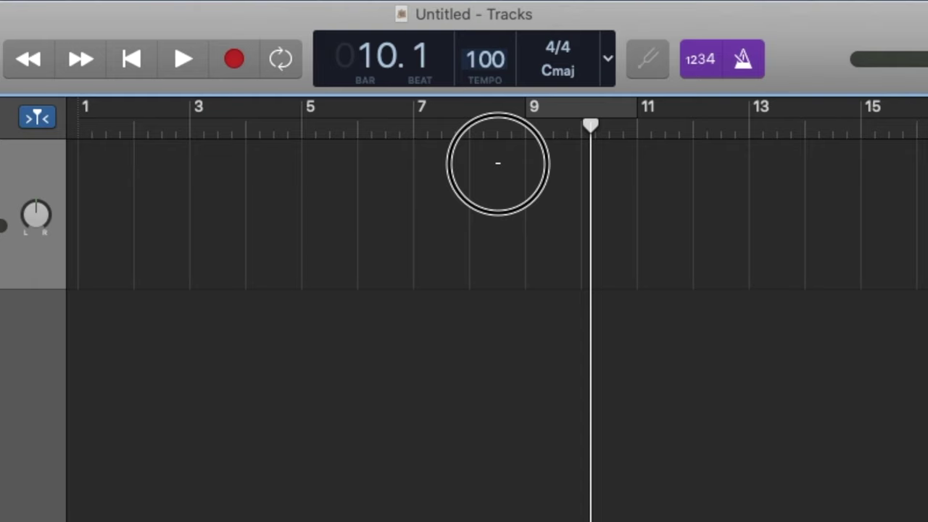
pyautogui.doubleClick(487, 56)
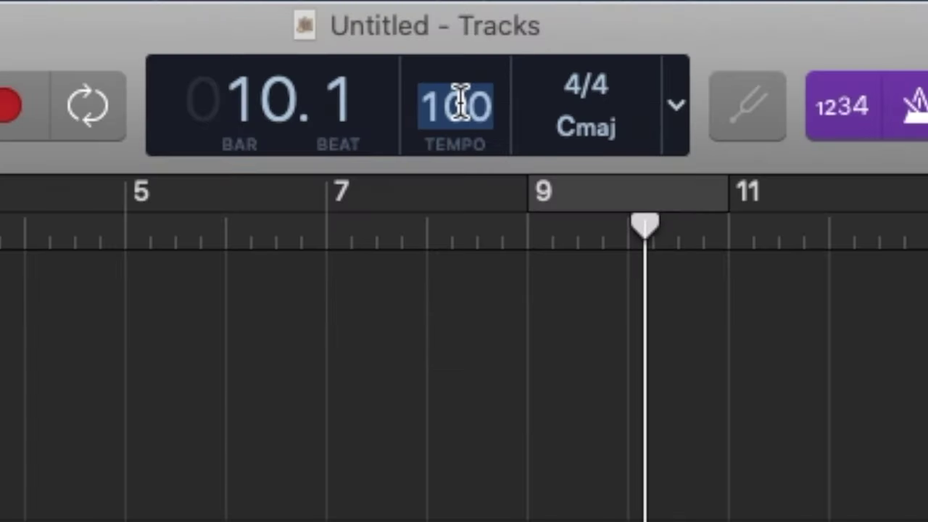
pyautogui.write('80')
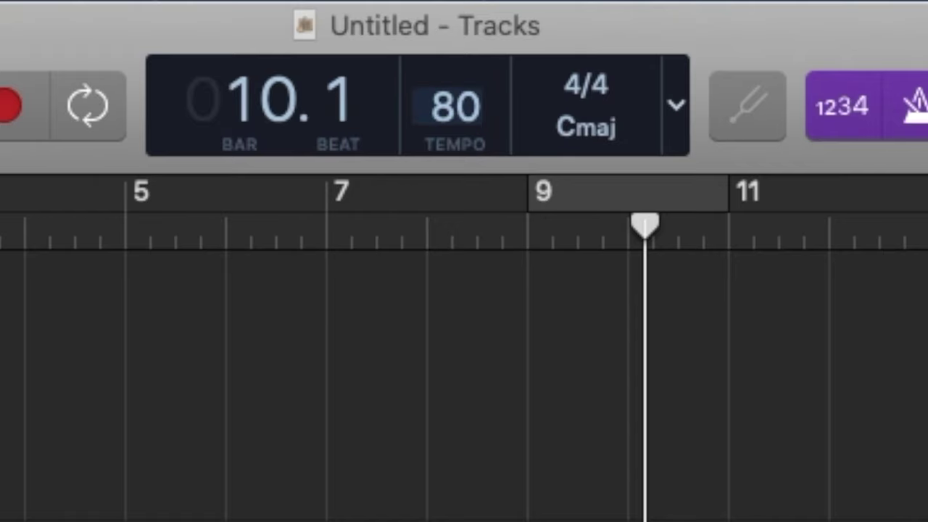
pyautogui.press('Return')
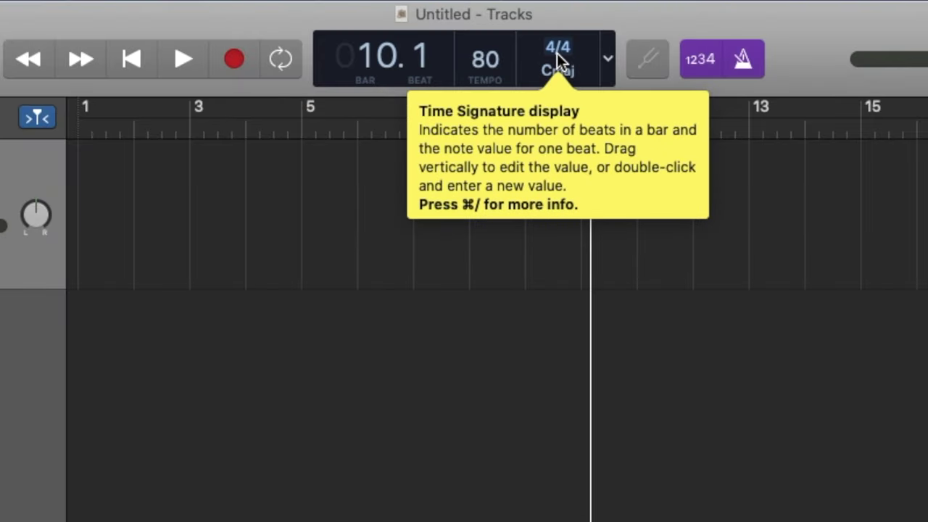
# Try a 3/4 time signature with a short playback and return the project to 4/4
pyautogui.click(557, 53)
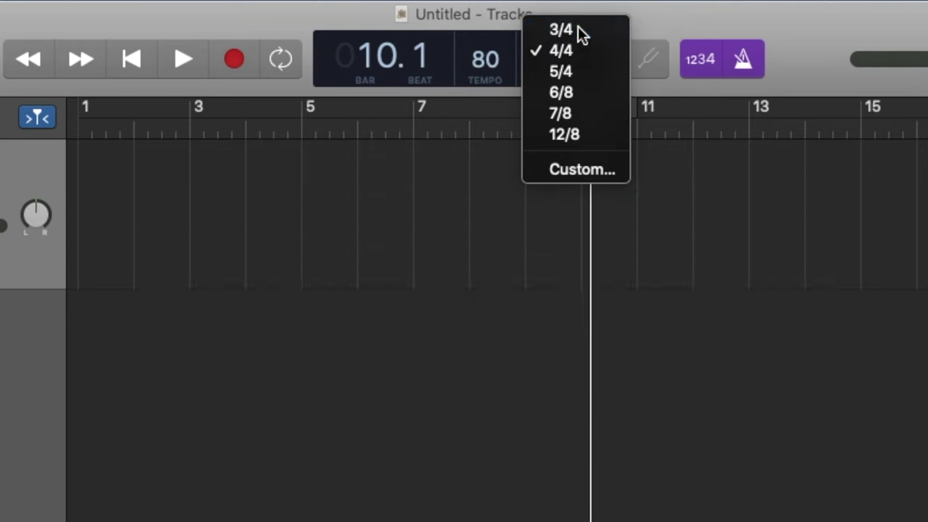
pyautogui.click(578, 28)
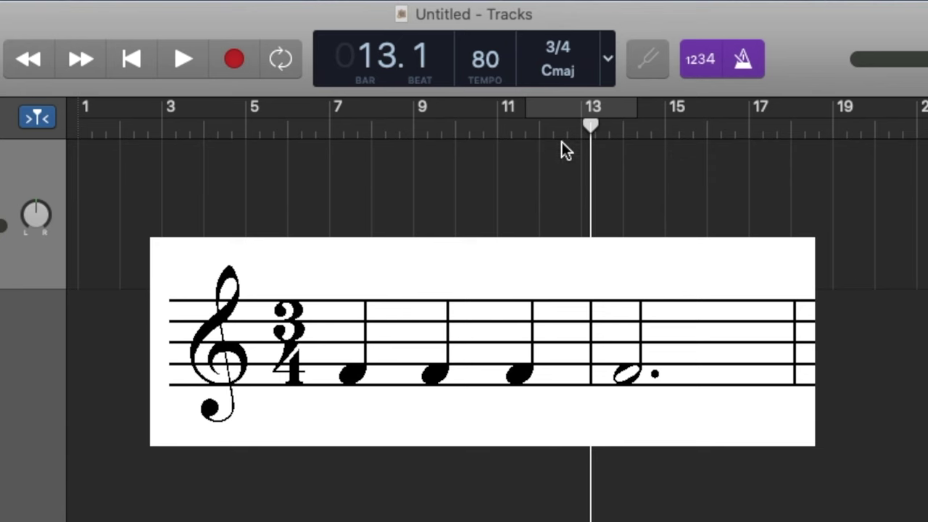
pyautogui.press('space')
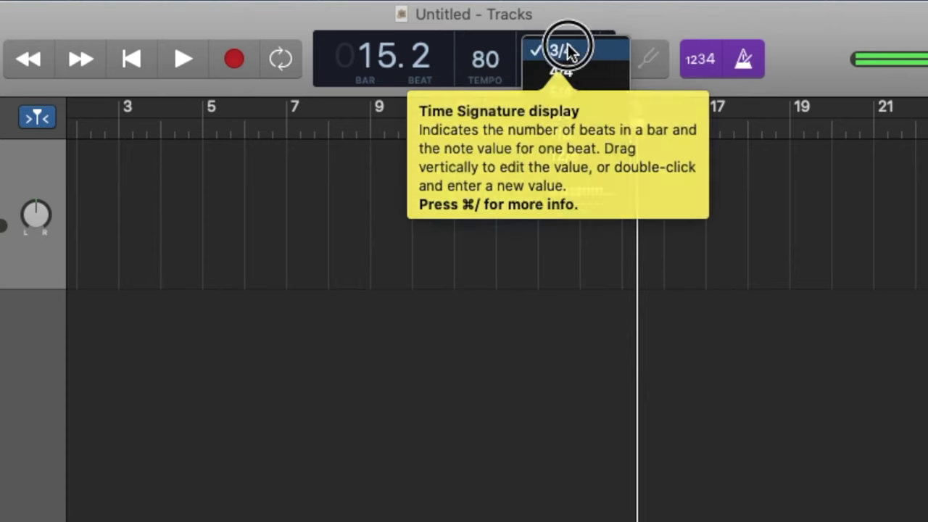
pyautogui.click(568, 44)
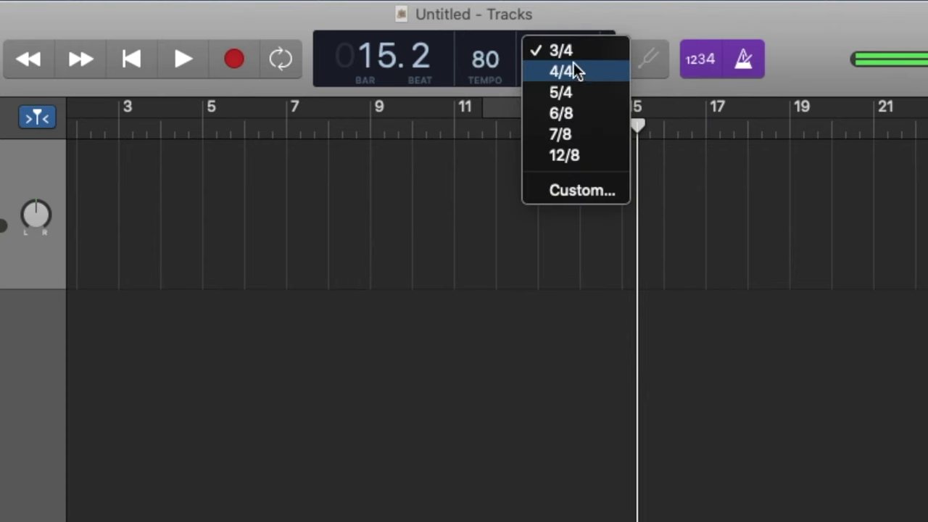
pyautogui.click(576, 69)
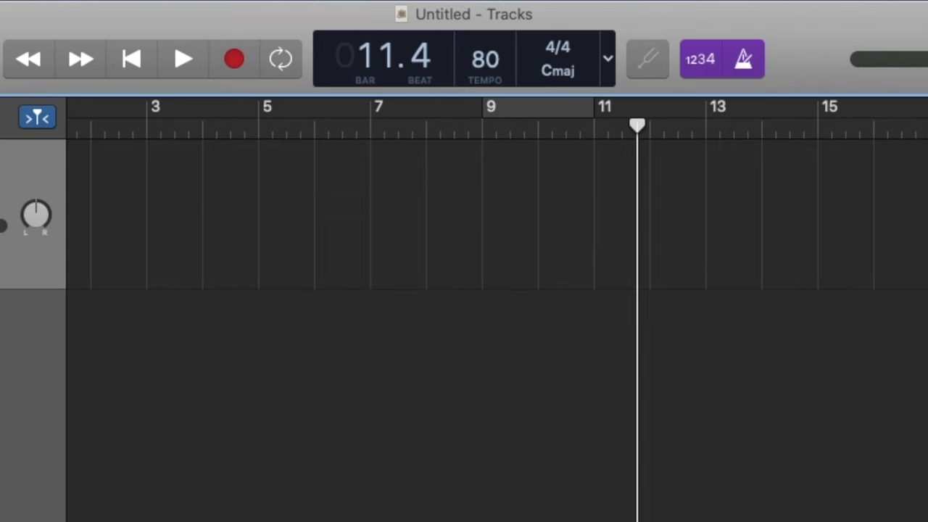
# Switch the project display to Beats & Time and place the playhead at several positions along the ruler, ending at bar 14, beat 3
pyautogui.click(608, 64)
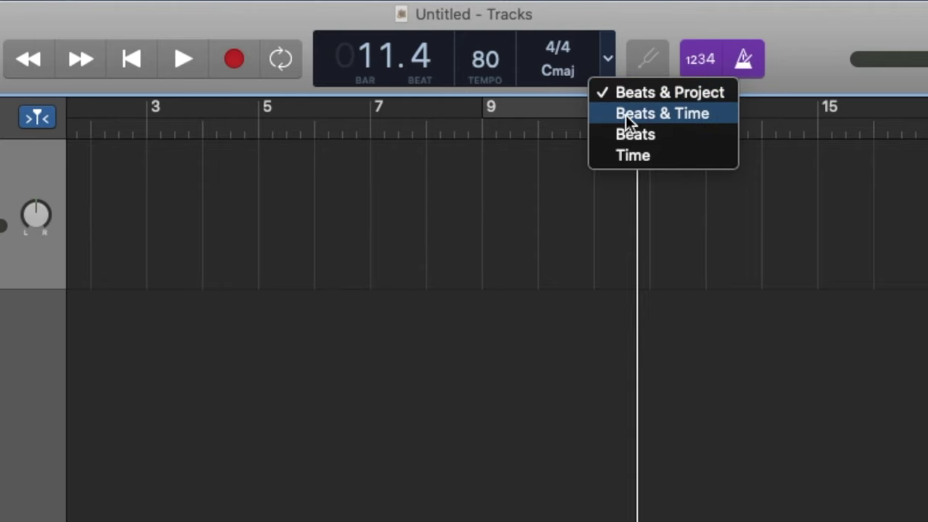
pyautogui.click(673, 117)
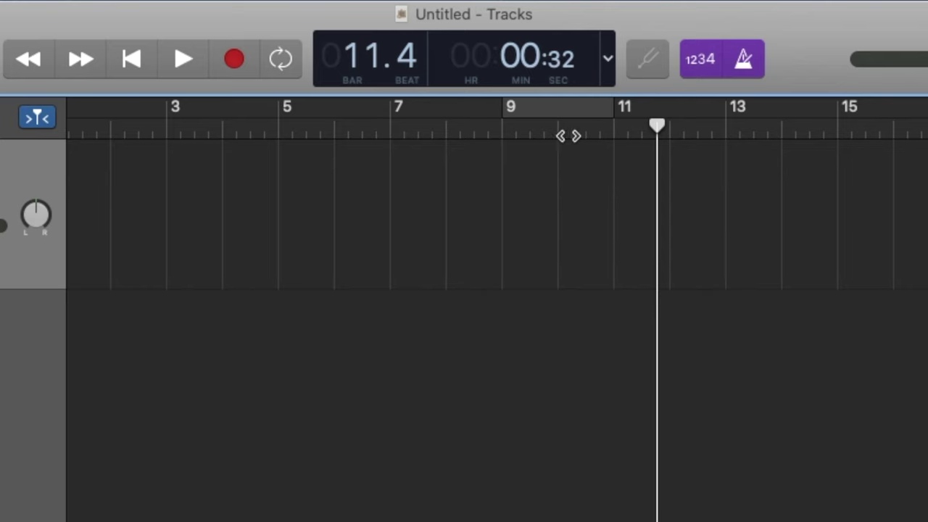
pyautogui.click(516, 132)
pyautogui.click(389, 129)
pyautogui.click(293, 142)
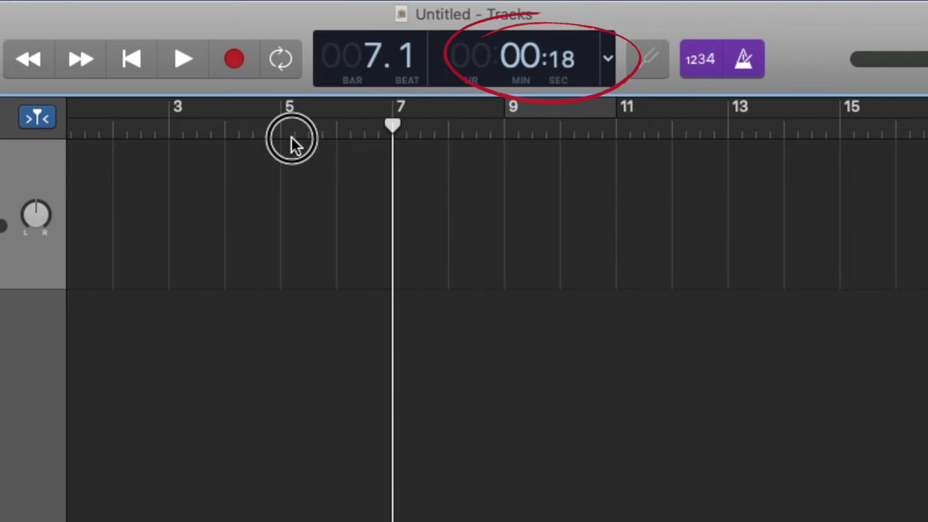
pyautogui.click(558, 130)
pyautogui.click(715, 128)
pyautogui.click(750, 128)
pyautogui.click(856, 128)
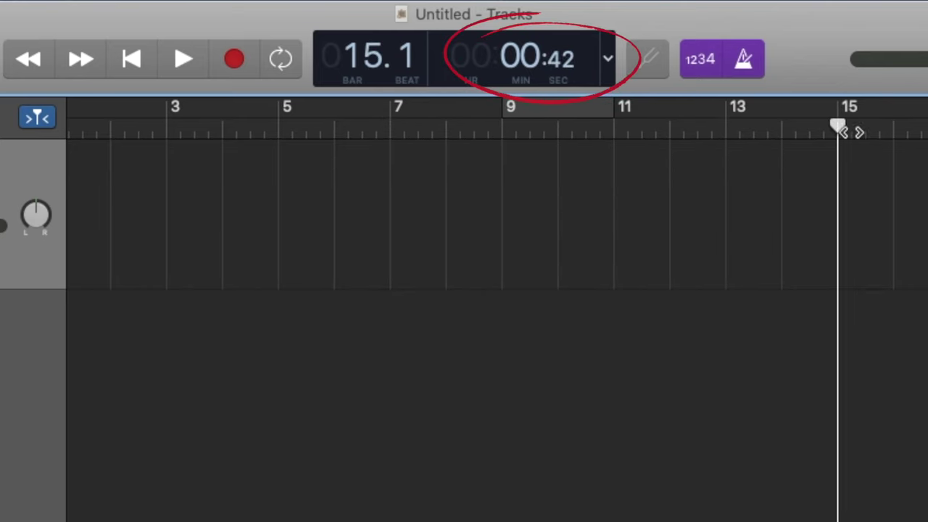
pyautogui.click(507, 129)
pyautogui.click(609, 128)
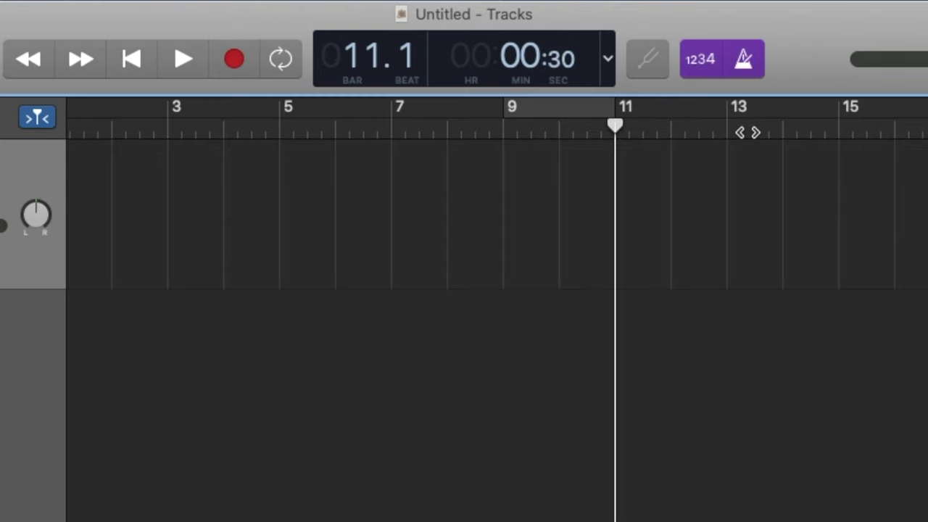
pyautogui.click(819, 131)
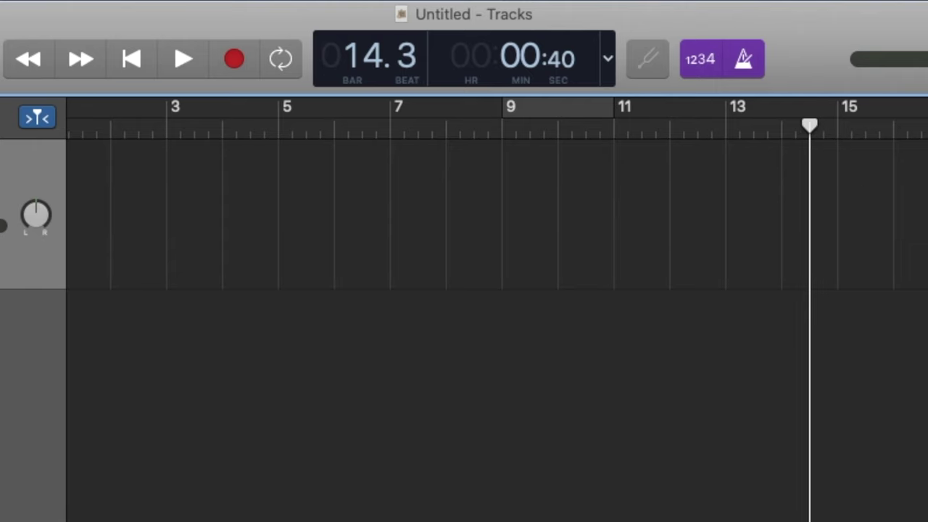
# Try the Beats and Time display modes, and return the display to Beats & Time
pyautogui.click(606, 58)
pyautogui.click(647, 114)
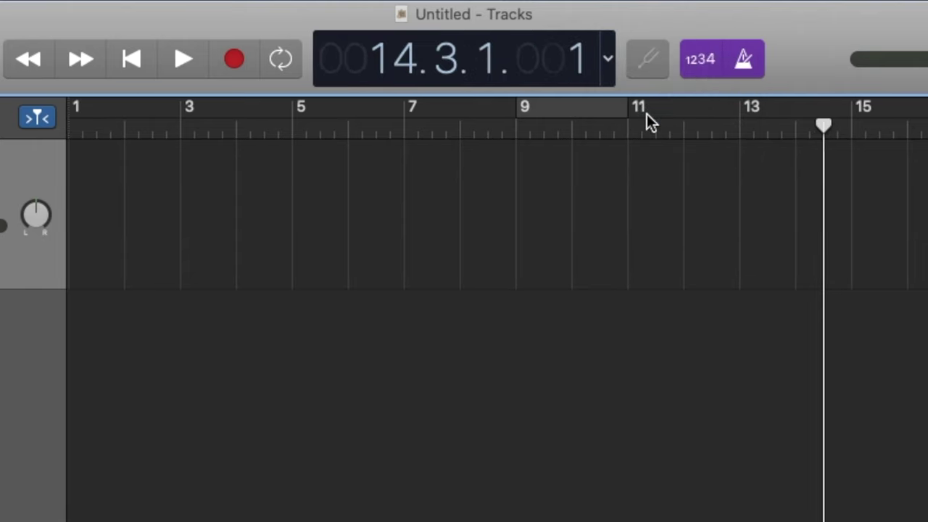
pyautogui.click(607, 61)
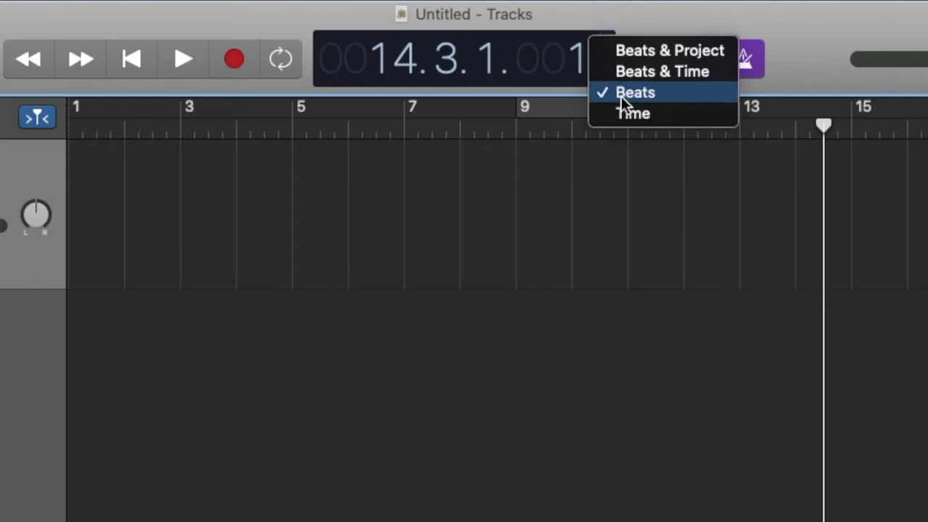
pyautogui.click(649, 113)
pyautogui.click(608, 61)
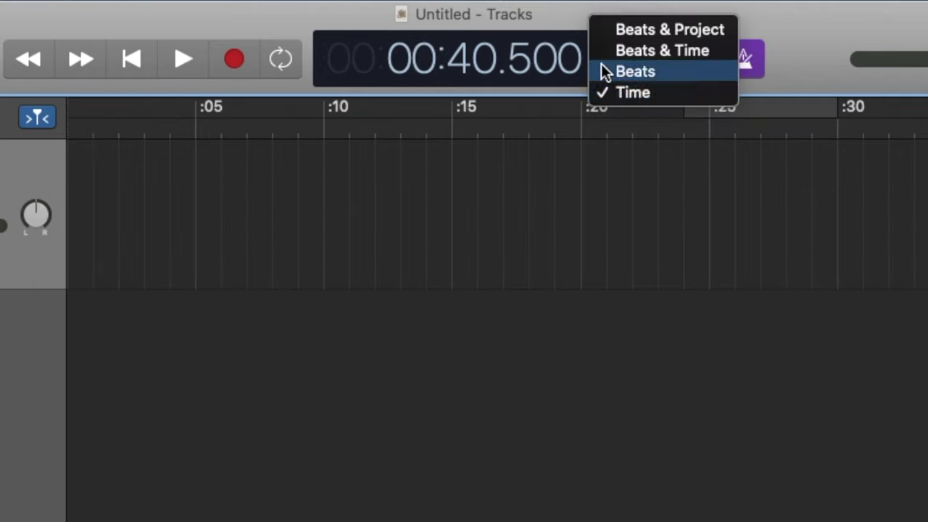
pyautogui.click(647, 53)
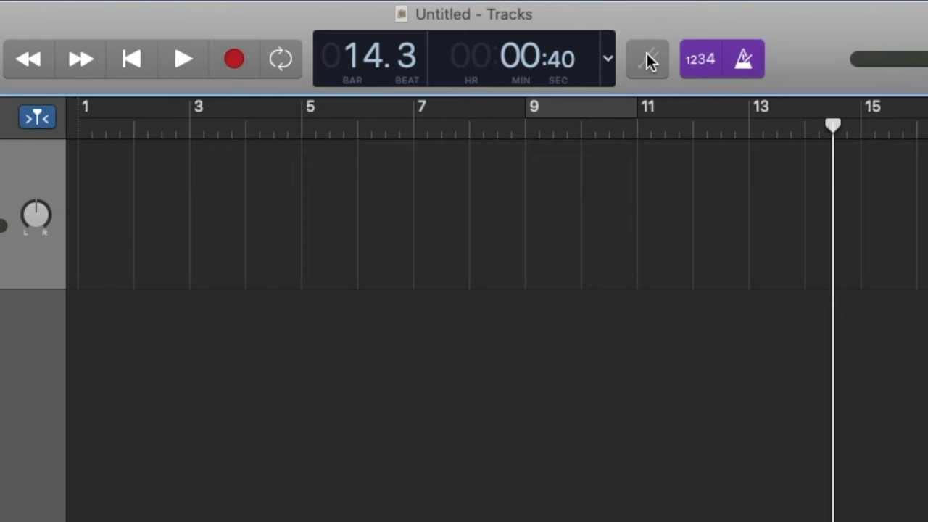
# Place the playhead at bar 11 and raise the master volume to about +1.1 dB
pyautogui.click(628, 135)
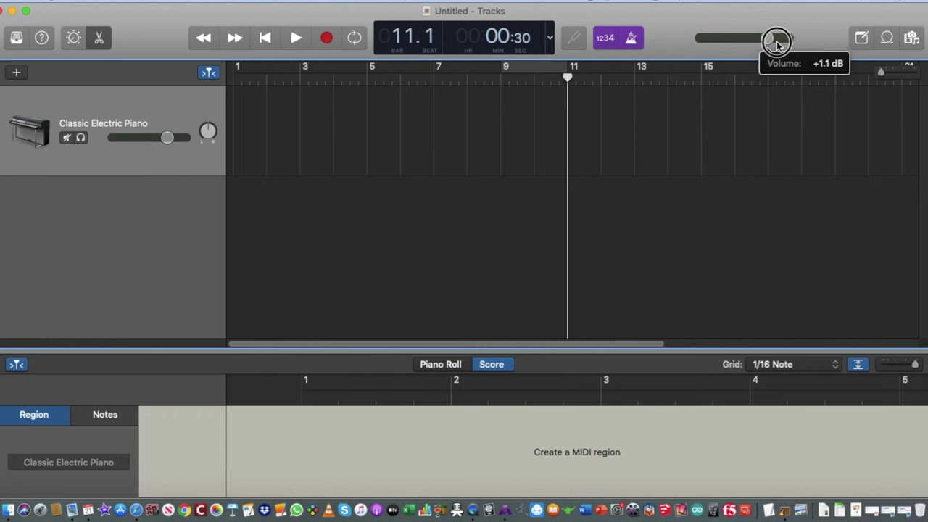
pyautogui.moveTo(776, 42)
pyautogui.mouseDown()
pyautogui.moveTo(798, 41)
pyautogui.moveTo(656, 52)
pyautogui.moveTo(781, 48)
pyautogui.mouseUp()
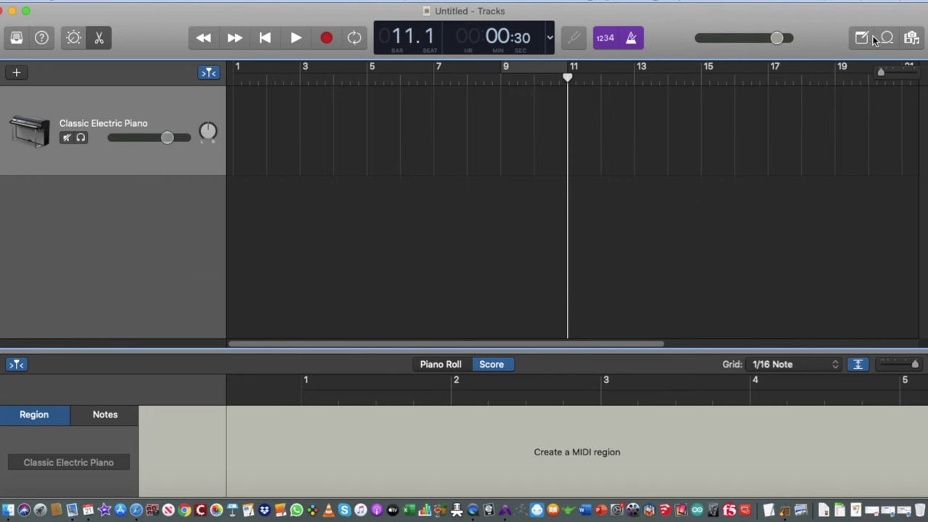
# Open the project's Note Pad and write "create notes on what you're doing"
pyautogui.click(861, 37)
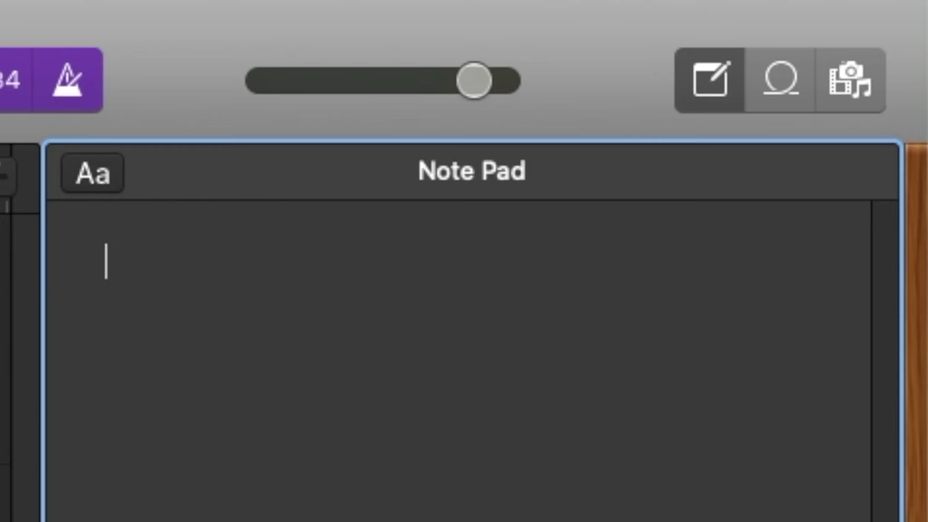
pyautogui.write('create')
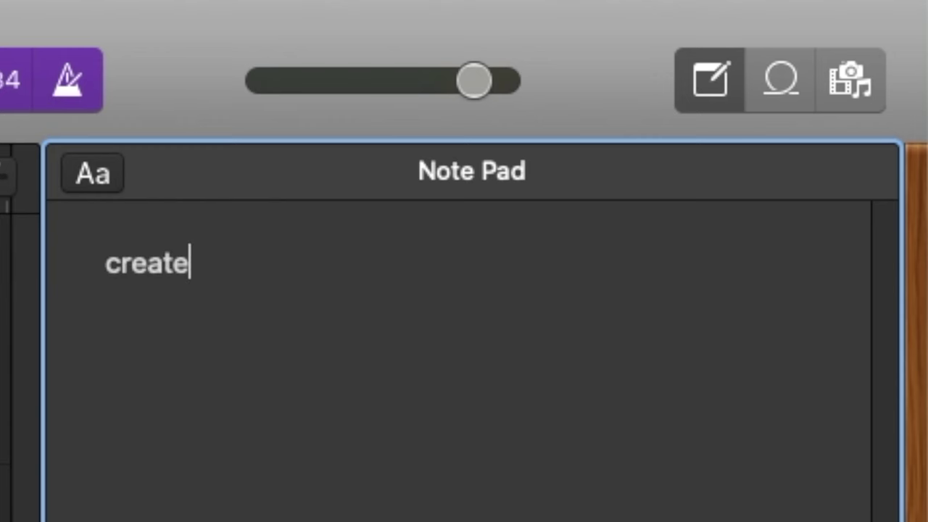
pyautogui.write(' notes on what you')
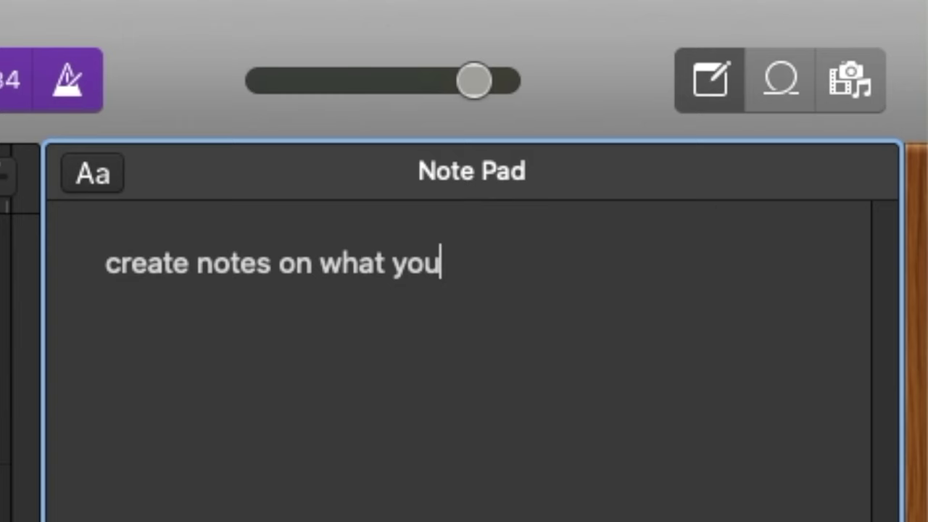
pyautogui.write("'re doing")
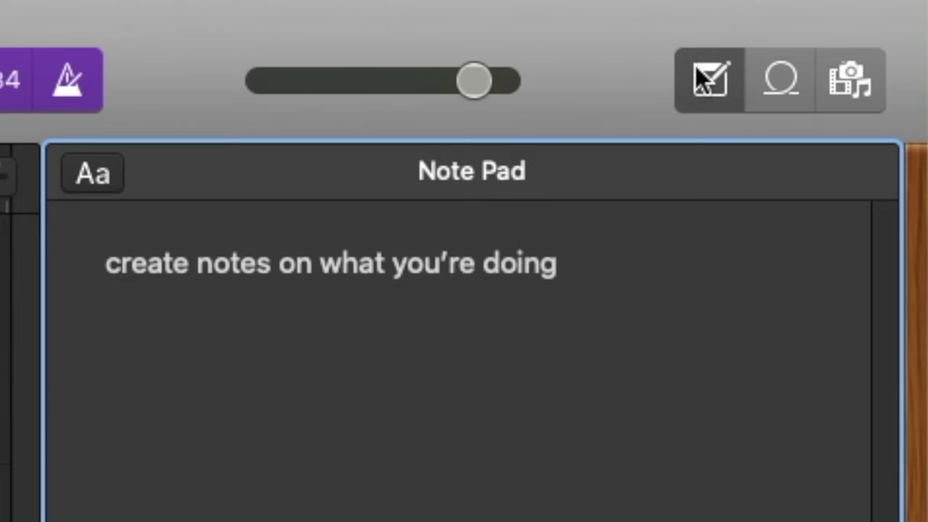
# View the Loop Browser and the Media Browser's audio and movie lists, allowing access to photos, and close the browser
pyautogui.click(776, 58)
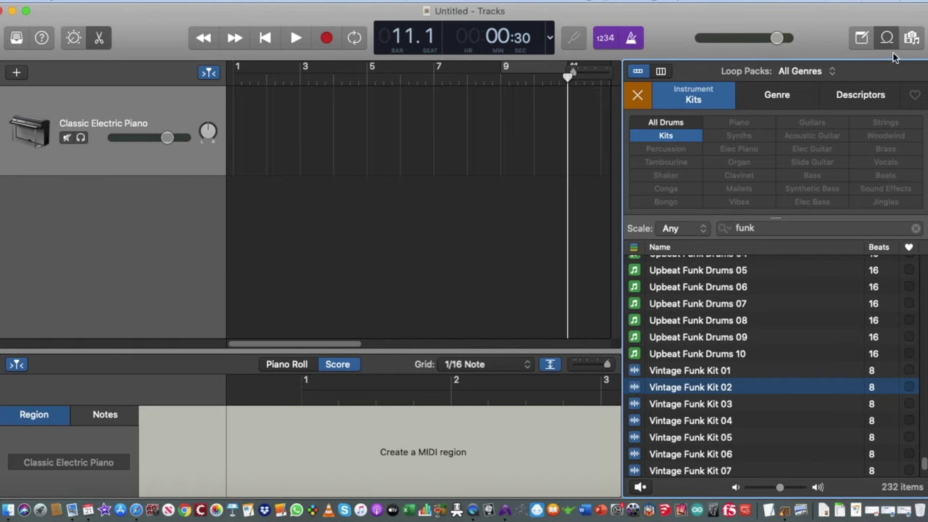
pyautogui.click(909, 39)
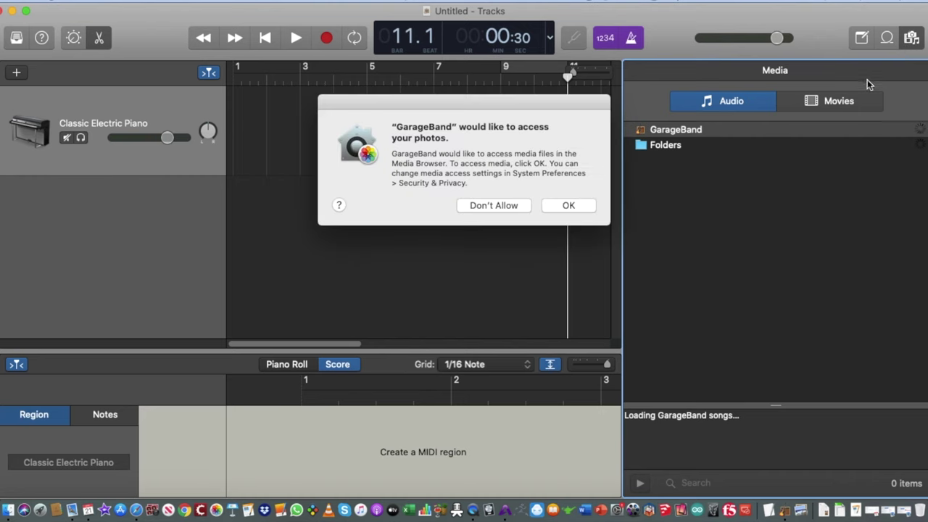
pyautogui.click(584, 208)
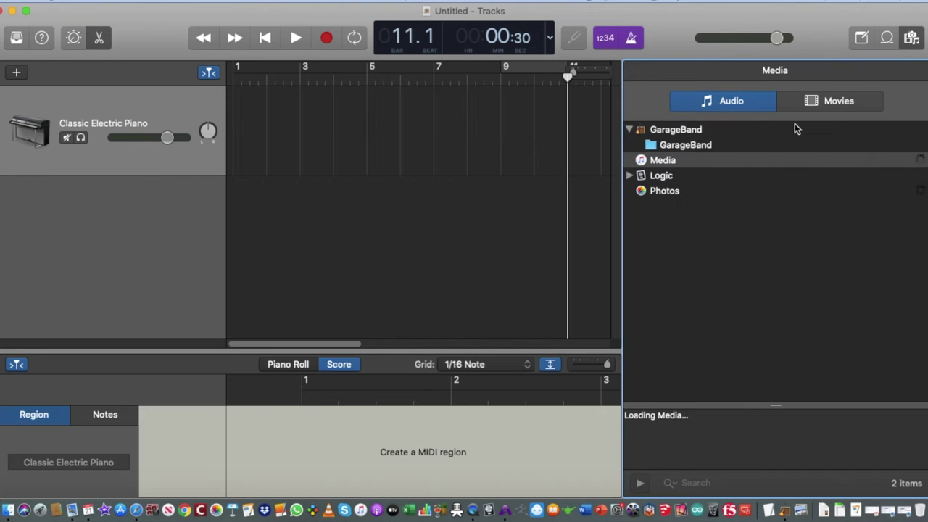
pyautogui.click(859, 105)
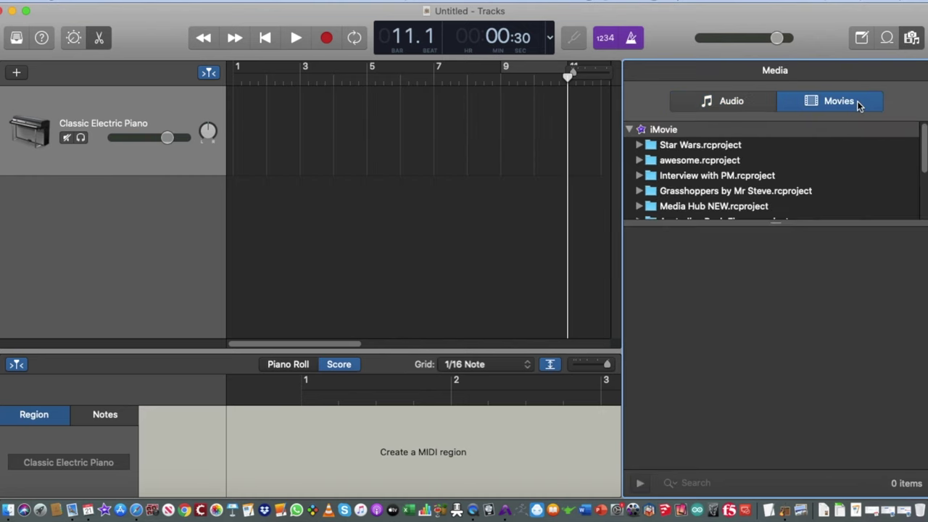
pyautogui.click(911, 39)
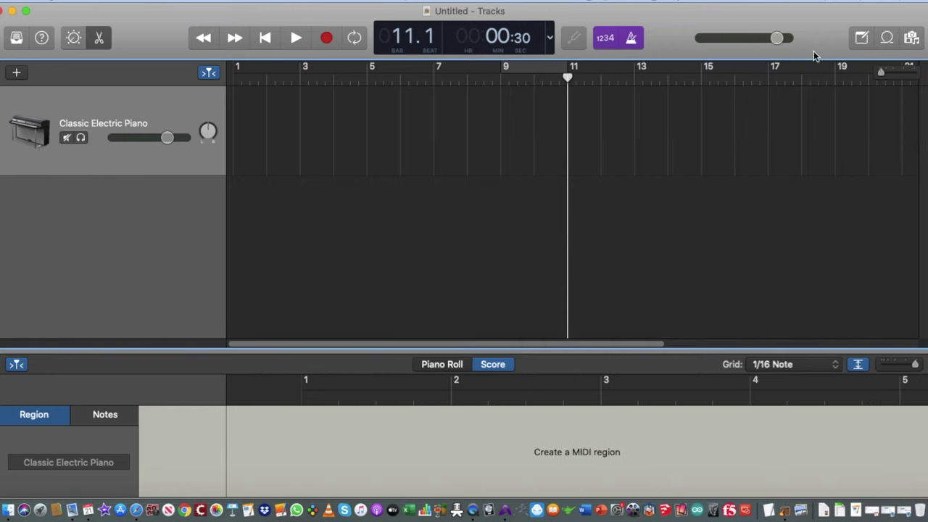
# View the Classic Electric Piano track in the Piano Roll editor and return to the Score editor
pyautogui.click(121, 51)
pyautogui.click(437, 365)
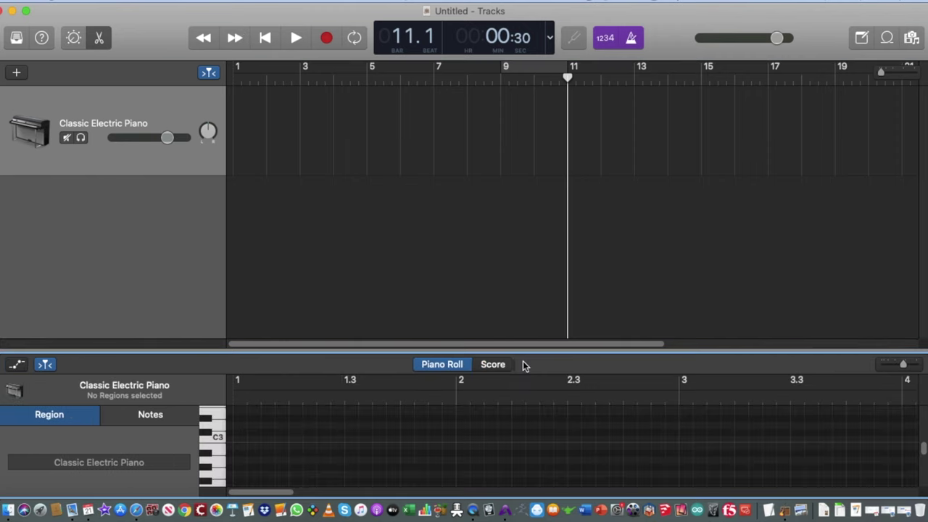
pyautogui.click(482, 368)
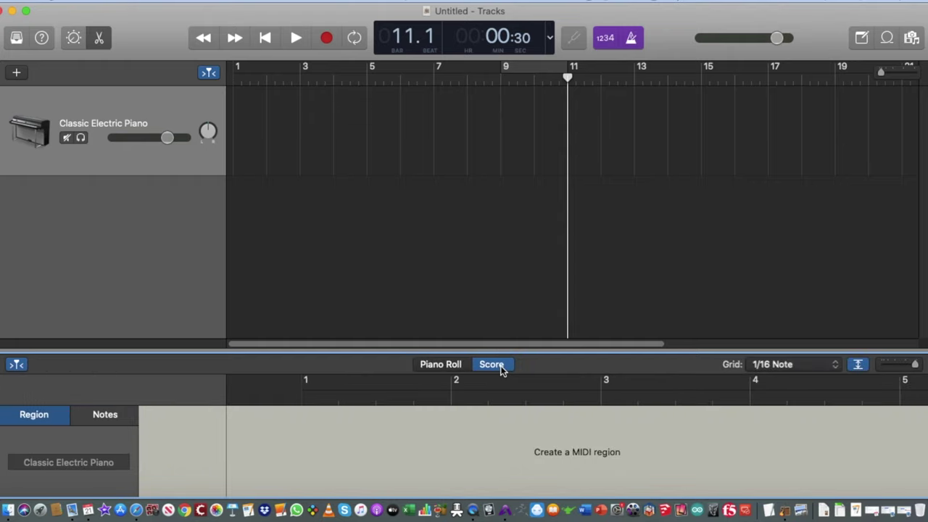
# Hide and reshow the editor, compare its Piano Roll and Score views for the Classic Electric Piano track, and close it
pyautogui.press('n')
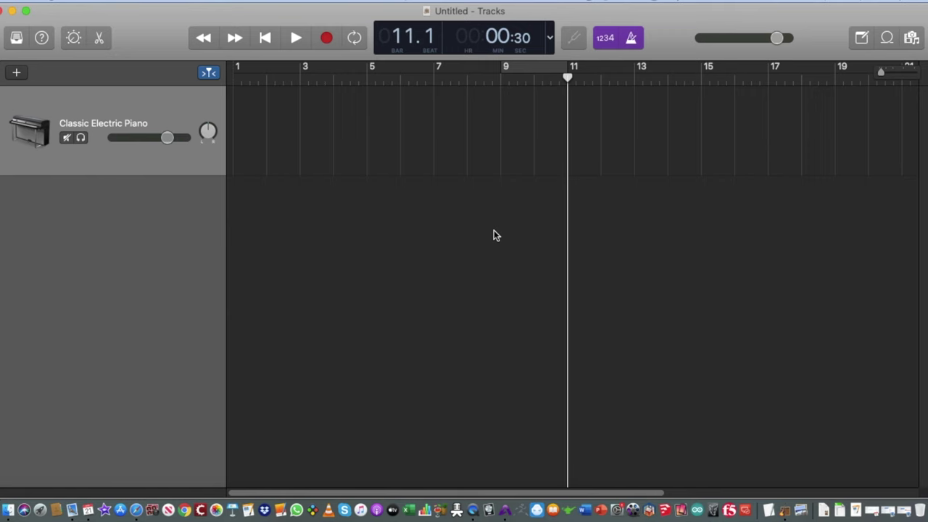
pyautogui.press('e')
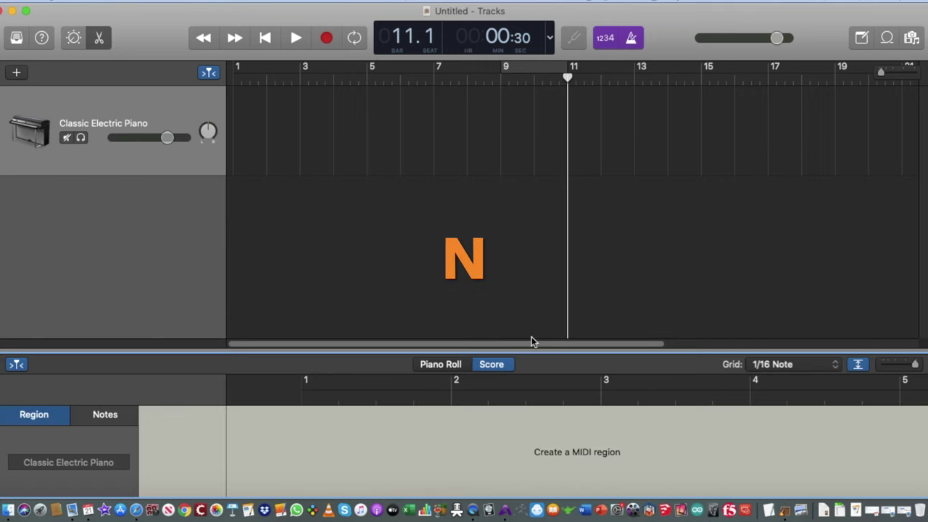
pyautogui.click(462, 368)
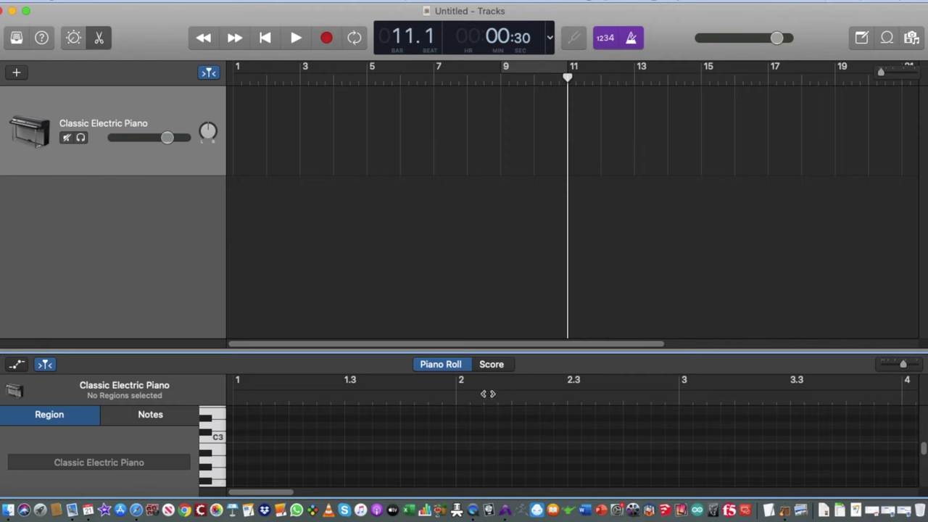
pyautogui.click(496, 367)
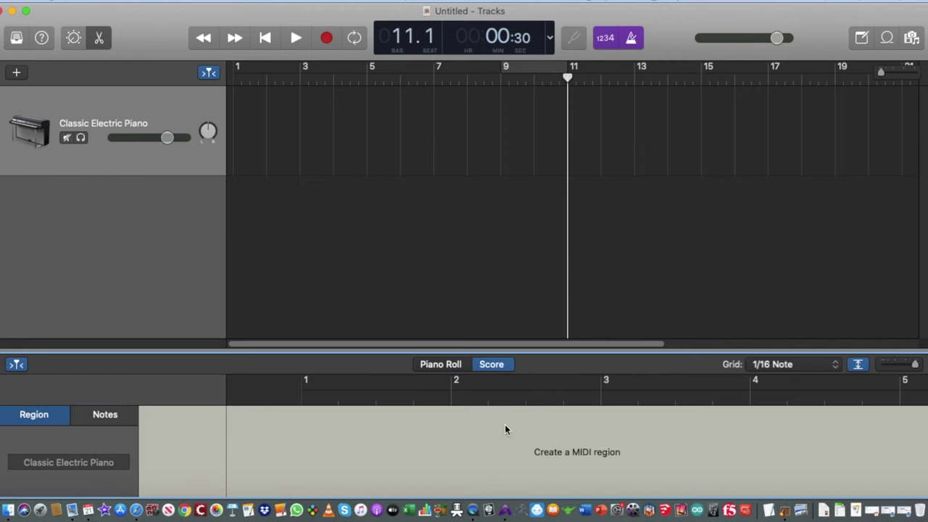
pyautogui.click(460, 365)
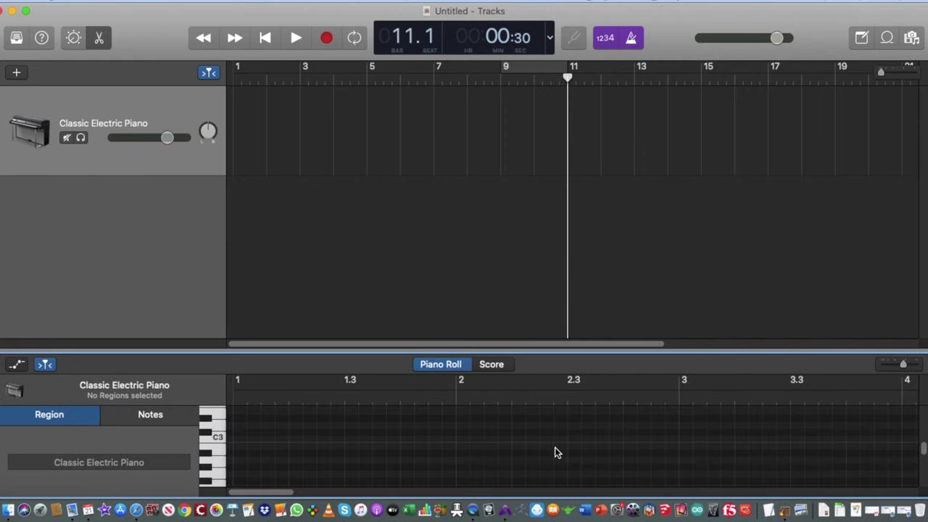
pyautogui.press('n')
pyautogui.press('e')
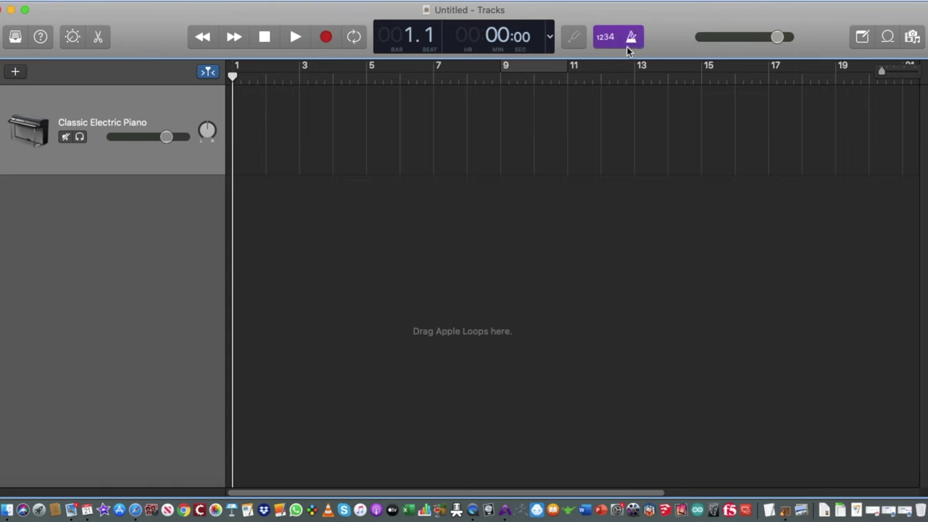
# Open the Loop Browser, filter the loops by the Kits instrument, and search for "funk"
pyautogui.click(888, 44)
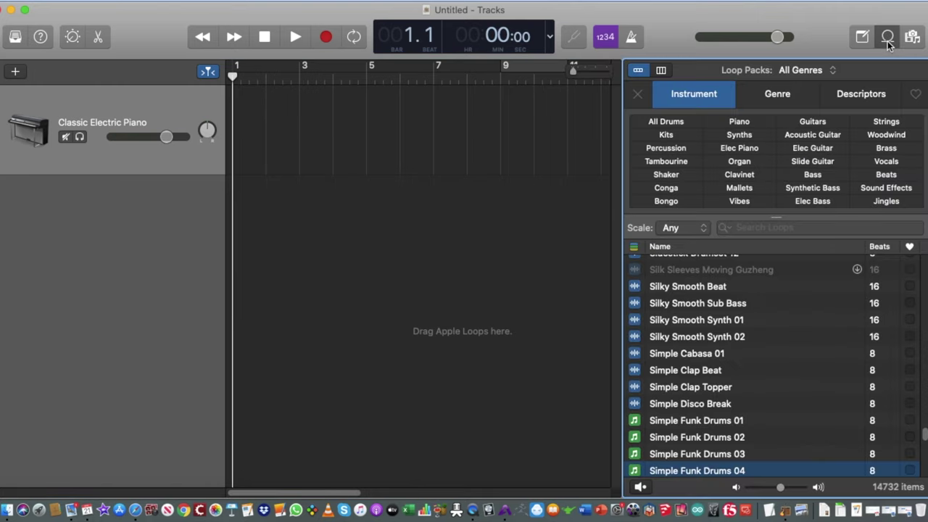
pyautogui.scroll(-5, 790, 344)
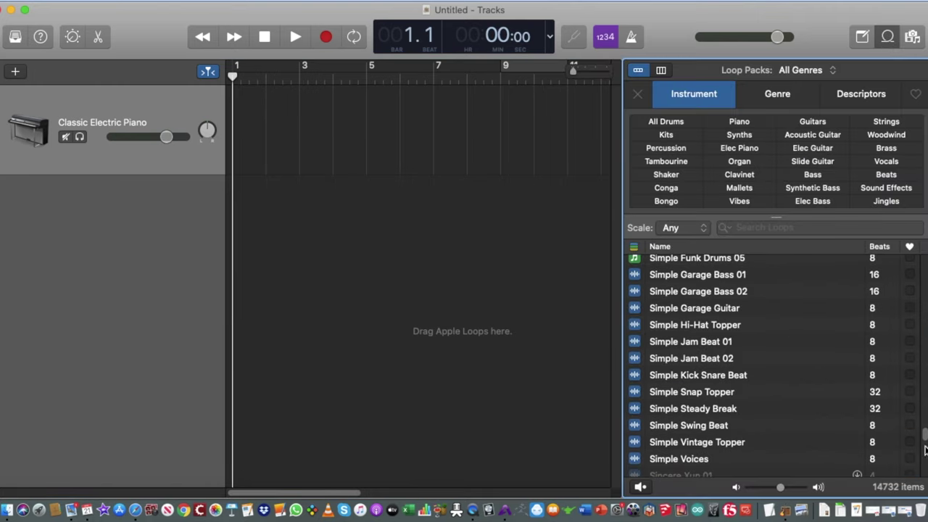
pyautogui.moveTo(925, 440); pyautogui.dragTo(923, 271)
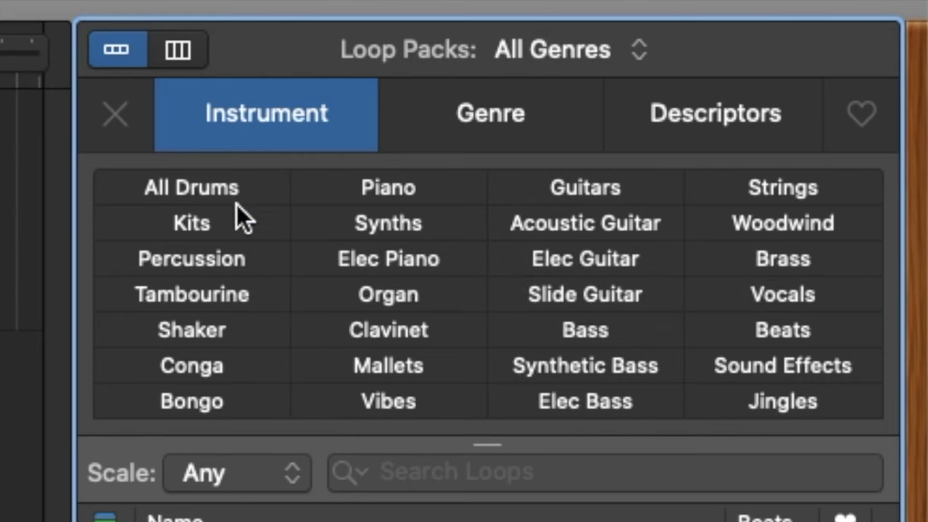
pyautogui.click(195, 224)
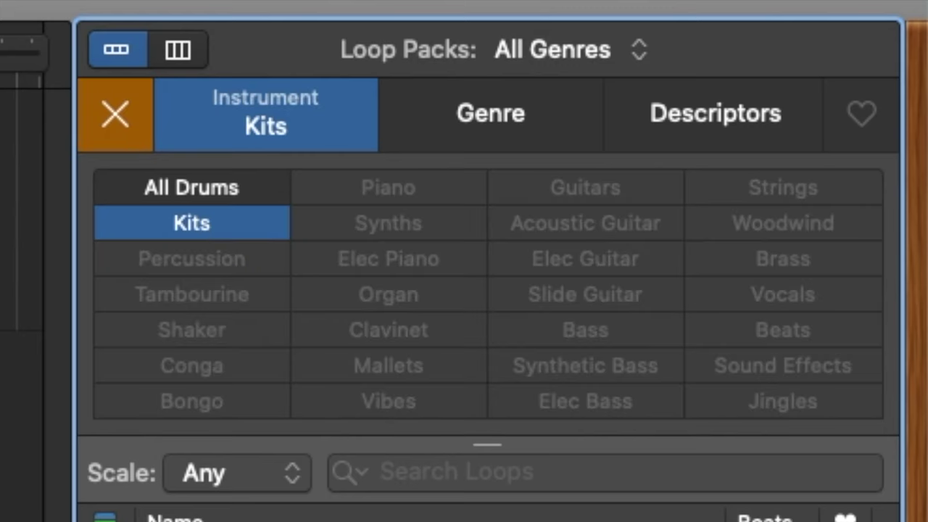
pyautogui.click(517, 475)
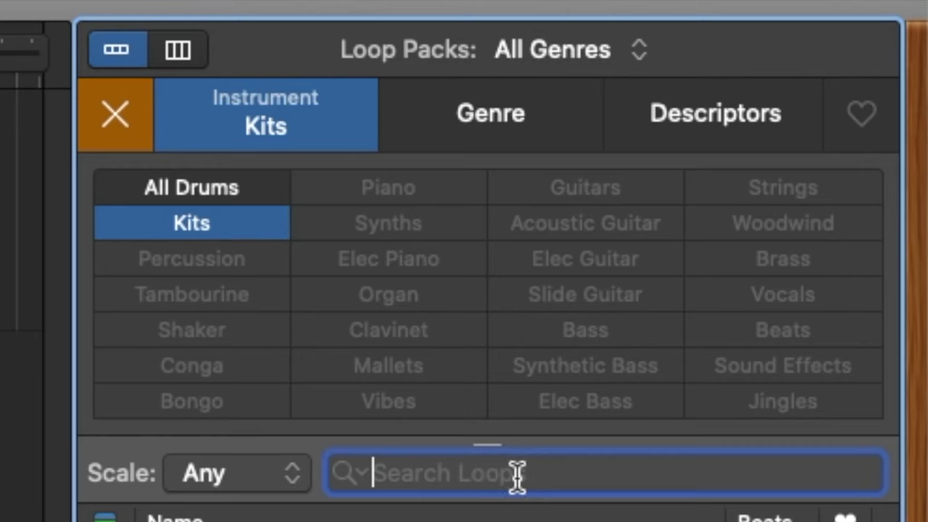
pyautogui.write('funk')
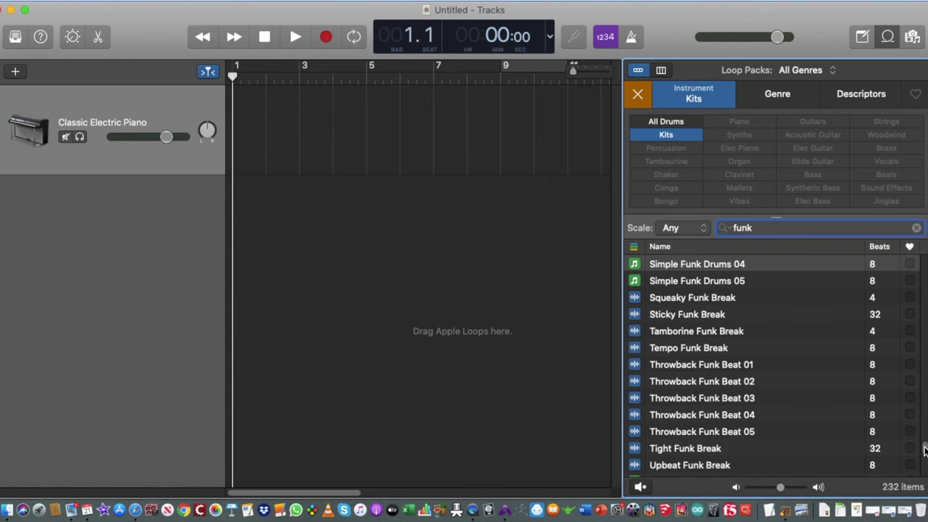
pyautogui.moveTo(925, 449); pyautogui.dragTo(920, 252)
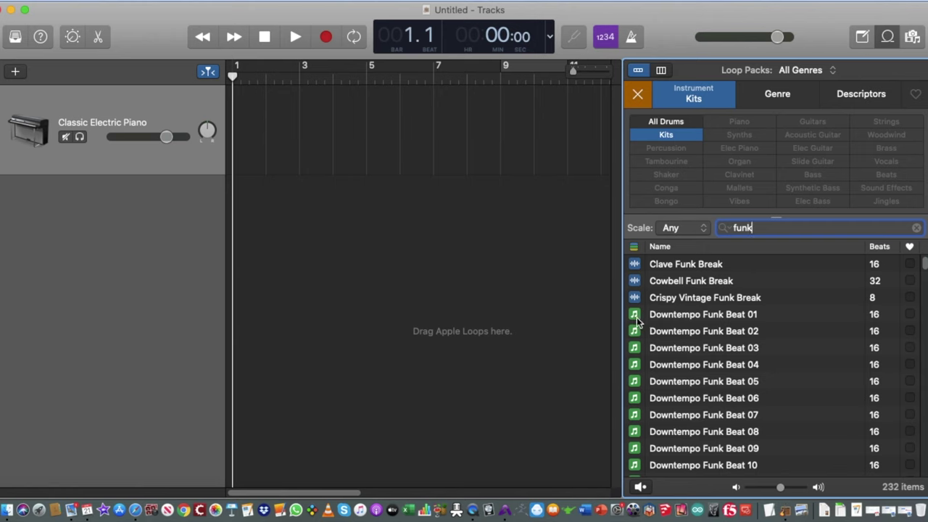
# Preview the Clave Funk Break loop and add it as a new track starting at bar 1
pyautogui.click(634, 265)
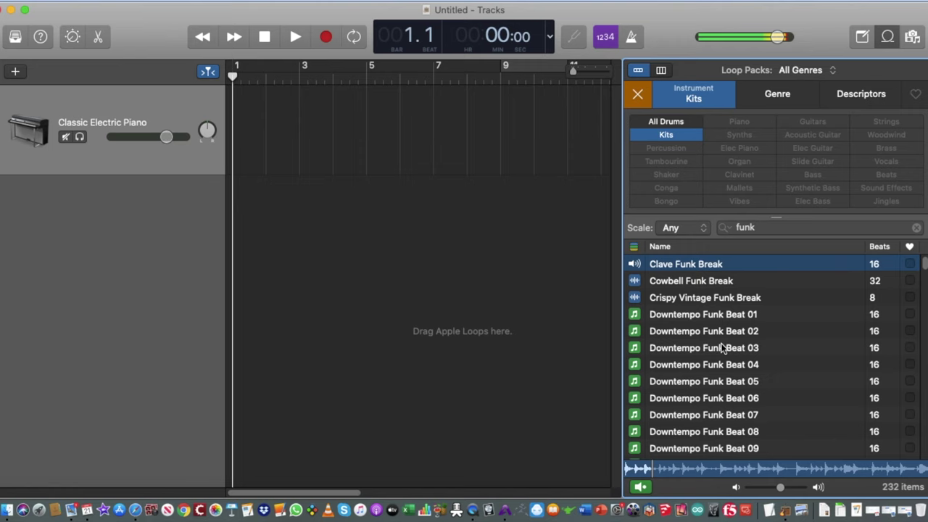
pyautogui.press('space')
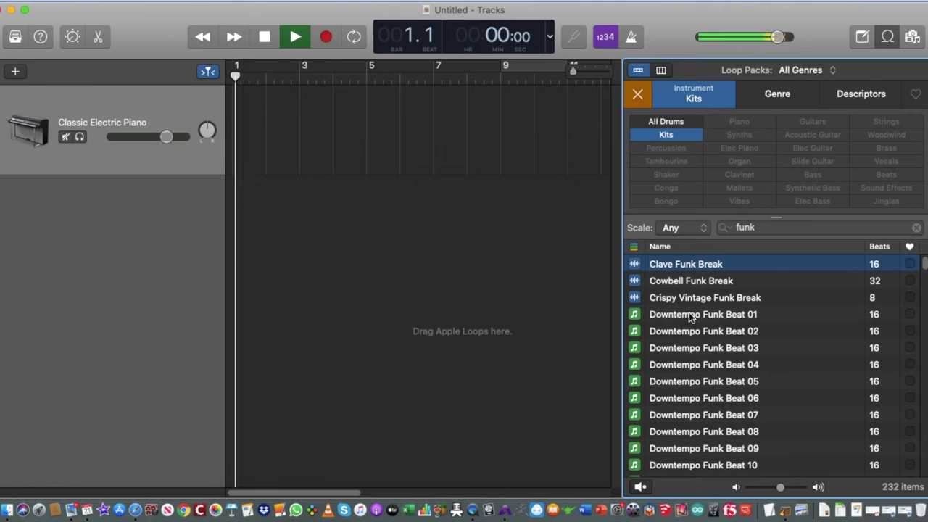
pyautogui.moveTo(675, 264); pyautogui.dragTo(234, 226)
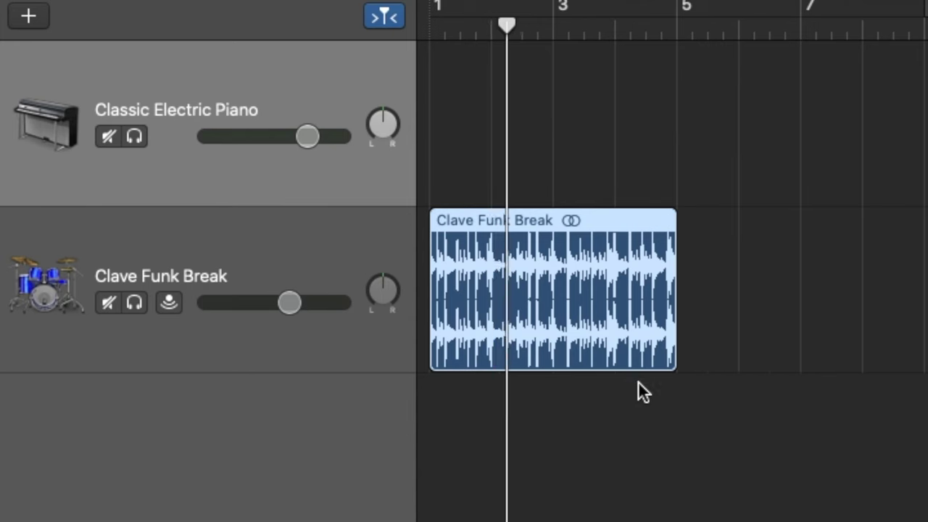
pyautogui.click(633, 386)
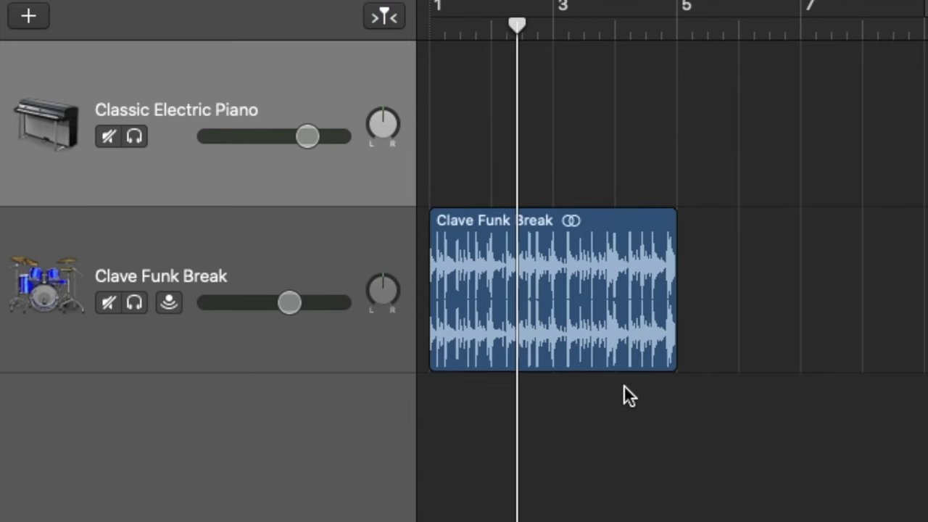
# Loop the Clave Funk Break region once more so that it extends to bar 9
pyautogui.moveTo(673, 285); pyautogui.dragTo(892, 286)
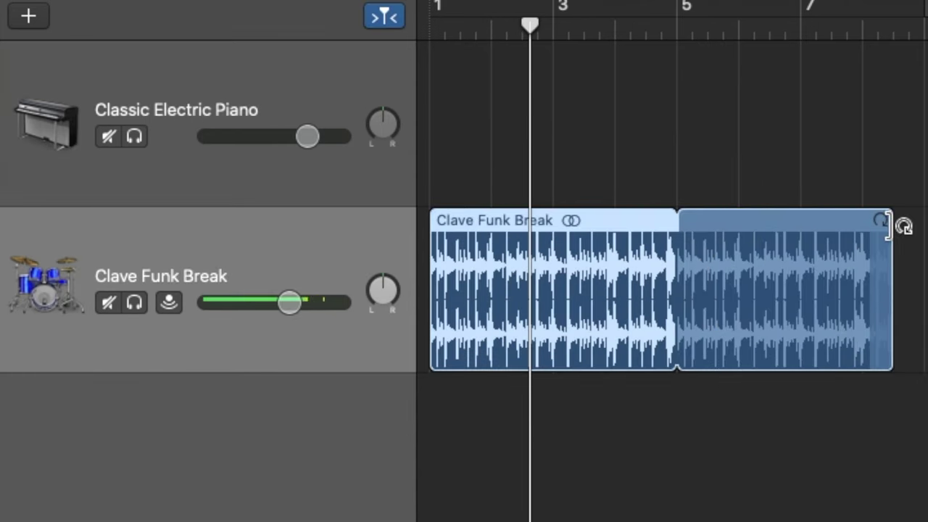
pyautogui.moveTo(889, 230)
pyautogui.mouseDown()
pyautogui.moveTo(675, 234)
pyautogui.moveTo(674, 225)
pyautogui.moveTo(927, 263)
pyautogui.moveTo(916, 277)
pyautogui.mouseUp()
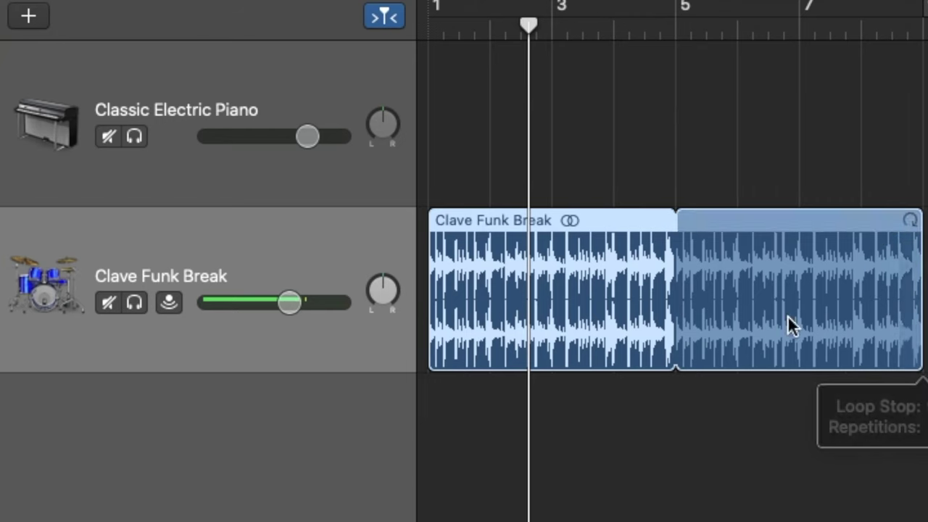
pyautogui.click(555, 161)
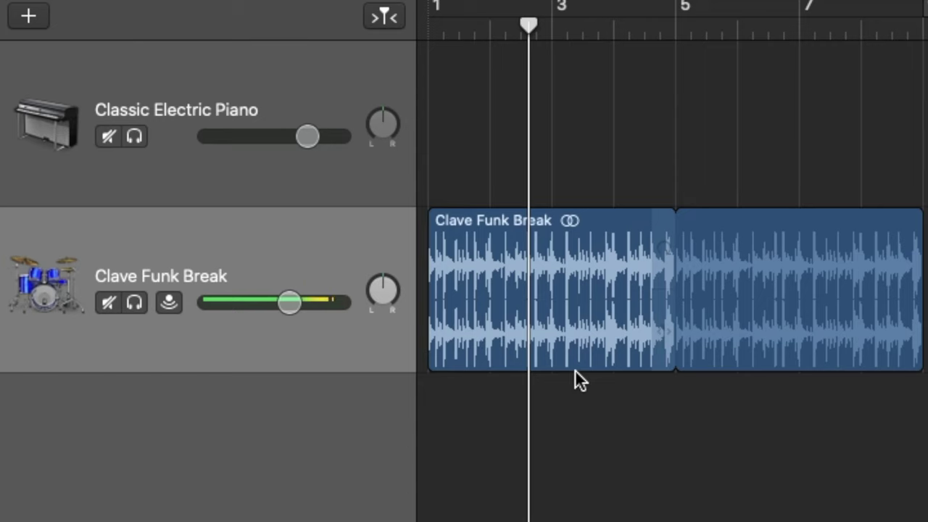
# Delete the looped Clave Funk Break region from its track
pyautogui.click(560, 307)
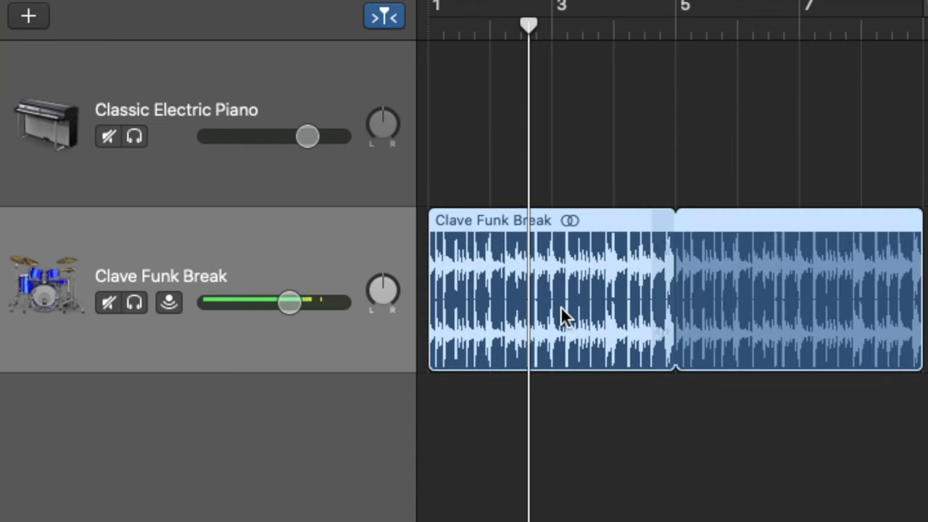
pyautogui.press('Delete')
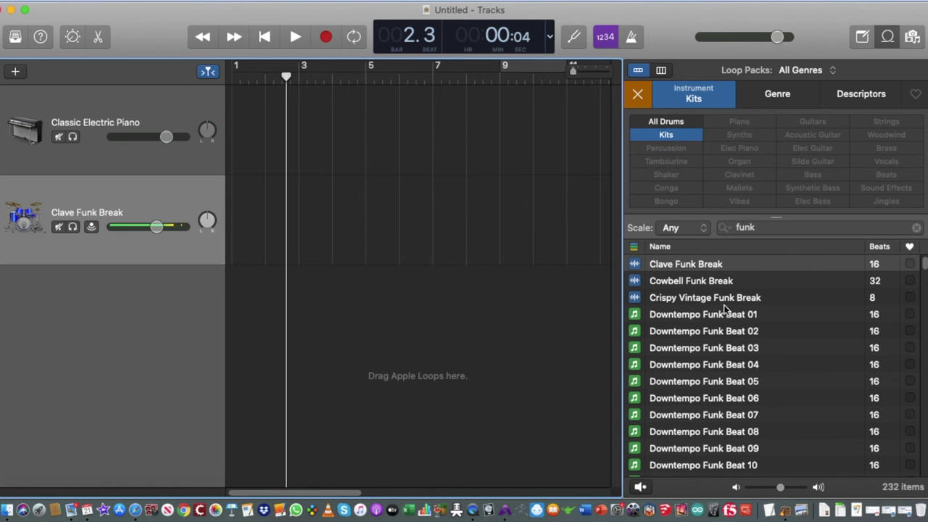
# Preview the Downtempo Funk Beat 01 loop and add it as a new track starting at bar 1
pyautogui.click(636, 319)
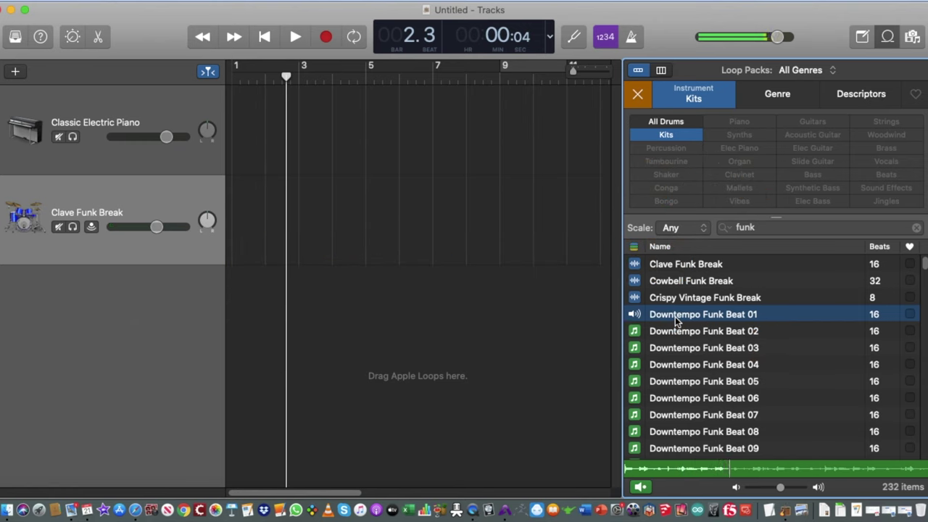
pyautogui.click(675, 317)
pyautogui.moveTo(675, 316); pyautogui.dragTo(272, 330)
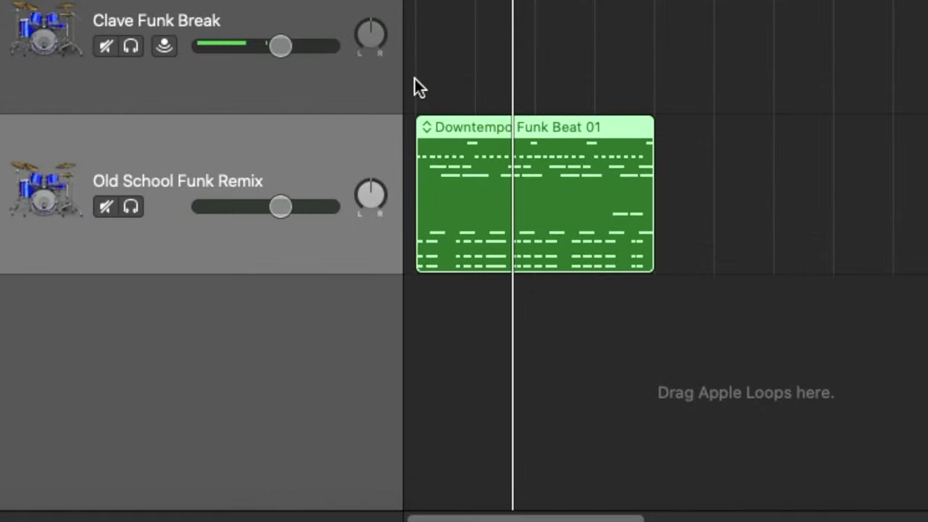
pyautogui.click(415, 80)
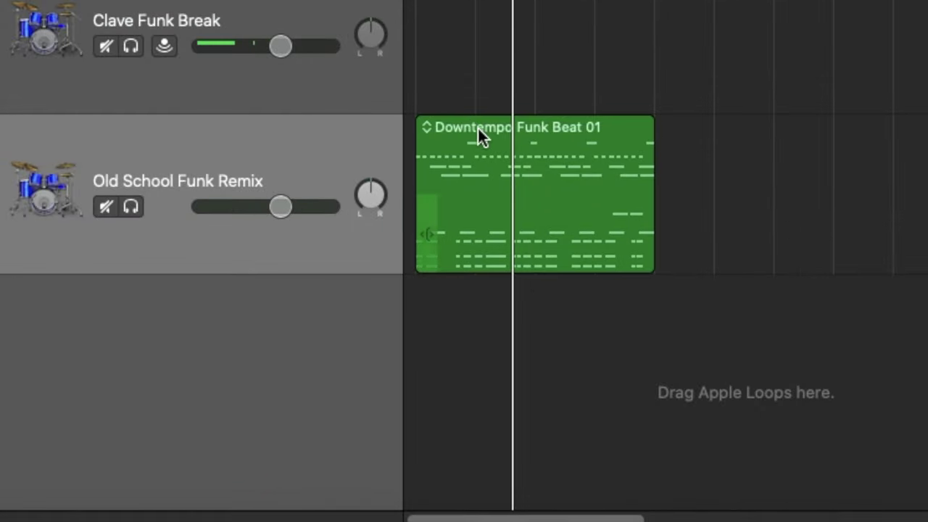
# Open the Downtempo Funk Beat 01 region in the Piano Roll editor and enlarge the editor to show more notes
pyautogui.doubleClick(541, 179)
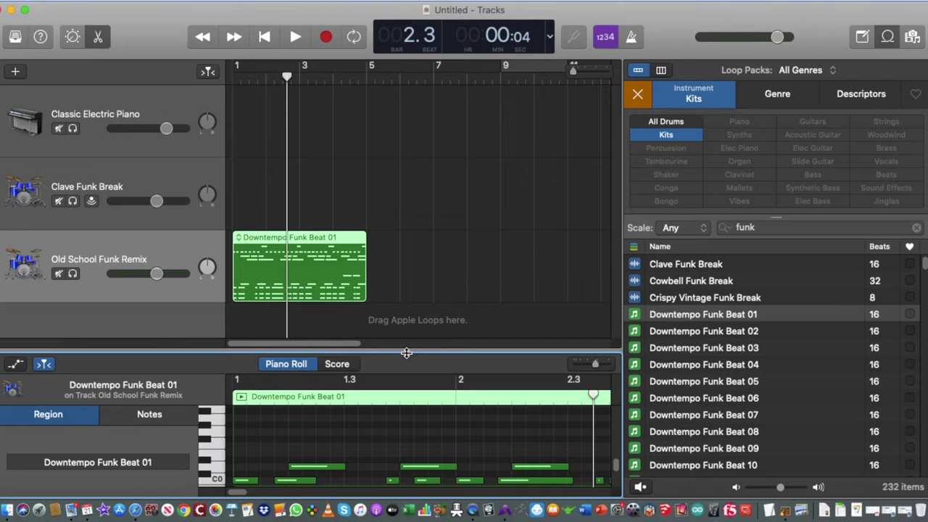
pyautogui.moveTo(406, 353); pyautogui.dragTo(464, 192)
pyautogui.scroll(4, 345, 390)
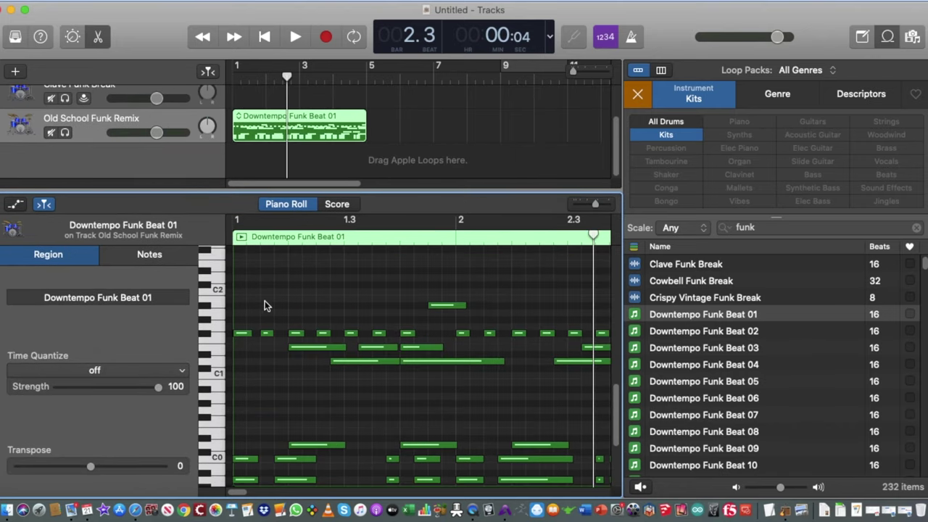
# Return the playhead to the start of the project and play the Downtempo Funk Beat 01 region into bar 2
pyautogui.click(233, 93)
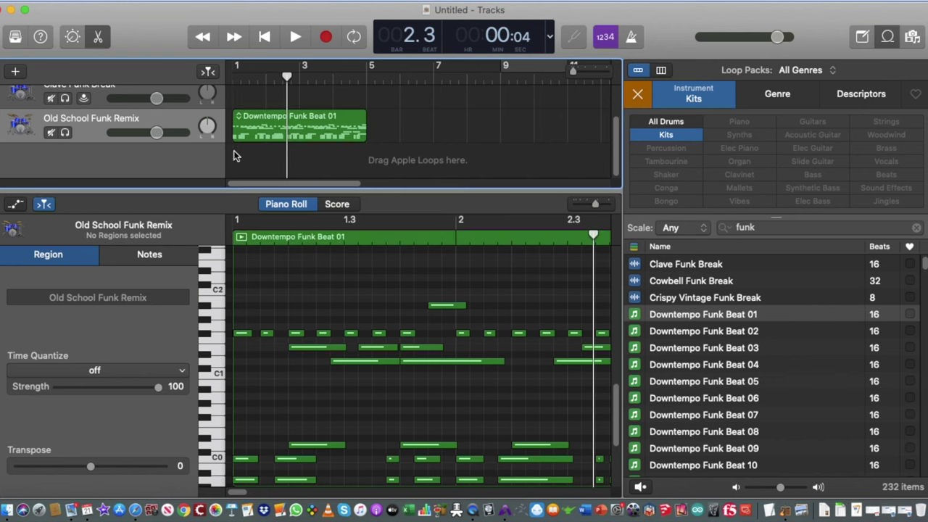
pyautogui.press('Return')
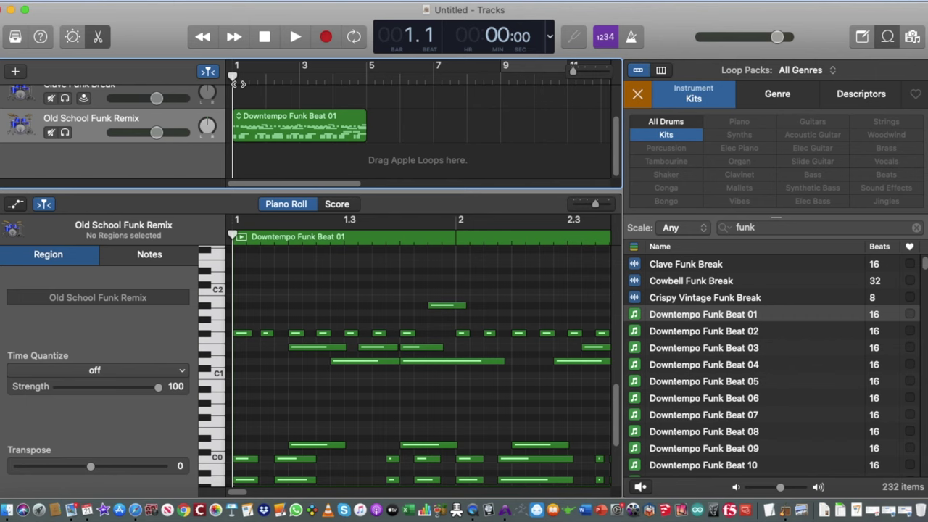
pyautogui.press('space')
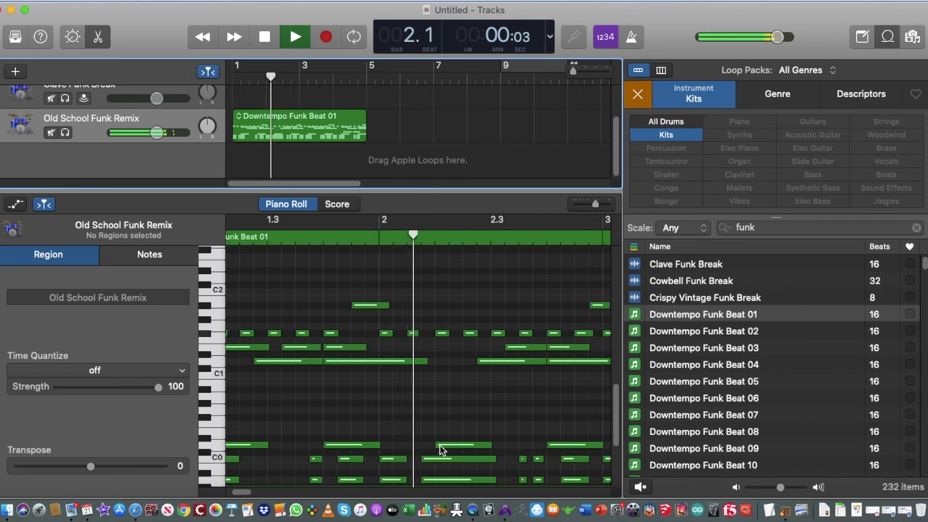
pyautogui.press('space')
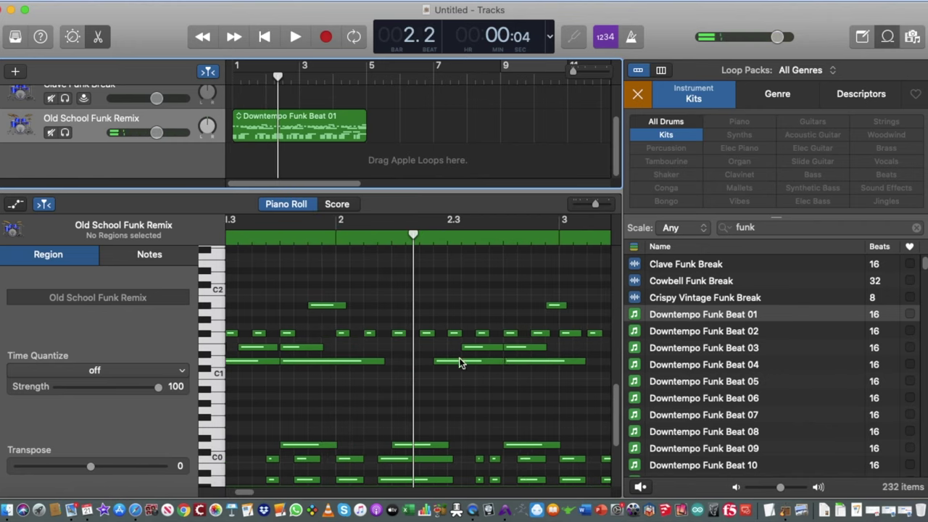
# Audition three different drum notes in the first bar of Downtempo Funk Beat 01 in the Piano Roll
pyautogui.hscroll(-4, 366, 416)
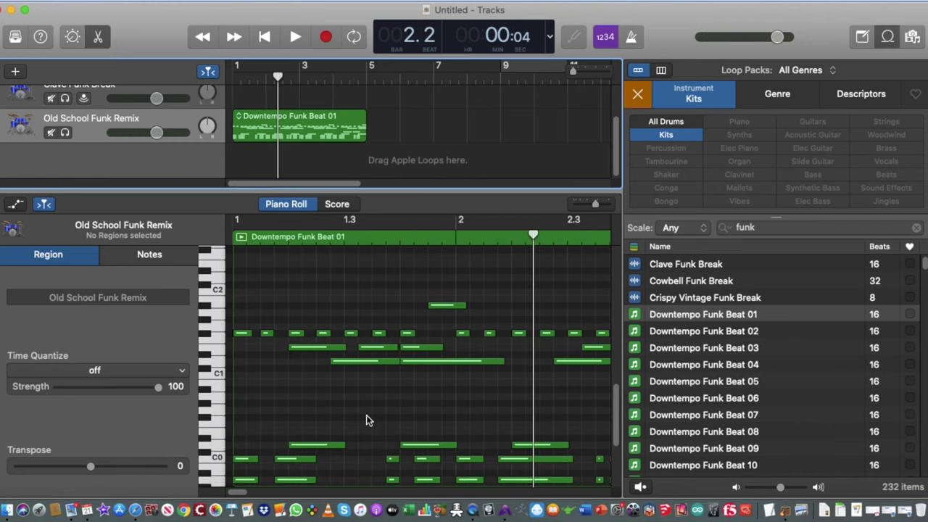
pyautogui.click(357, 361)
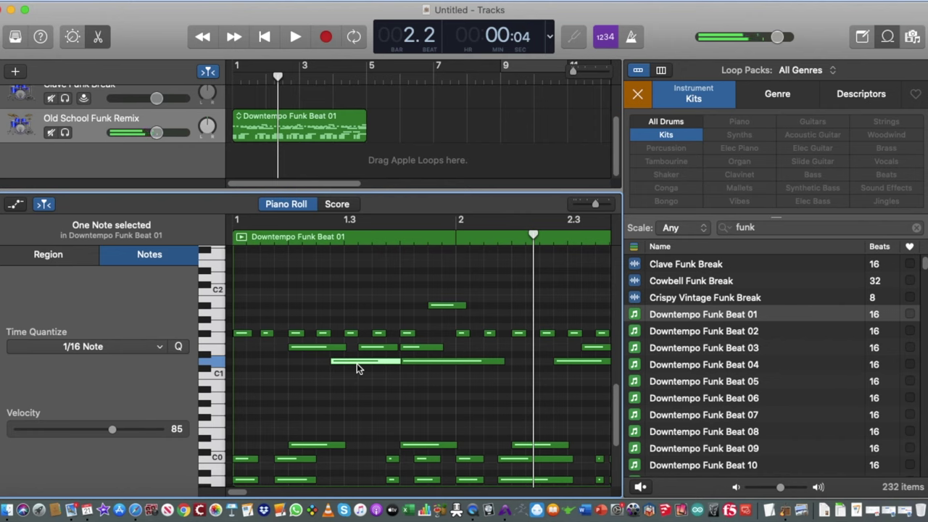
pyautogui.click(351, 334)
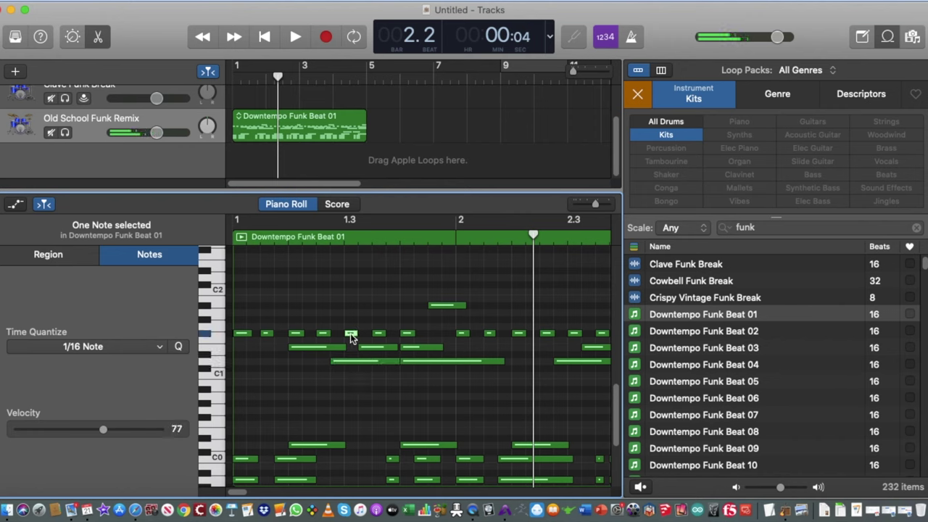
pyautogui.click(339, 349)
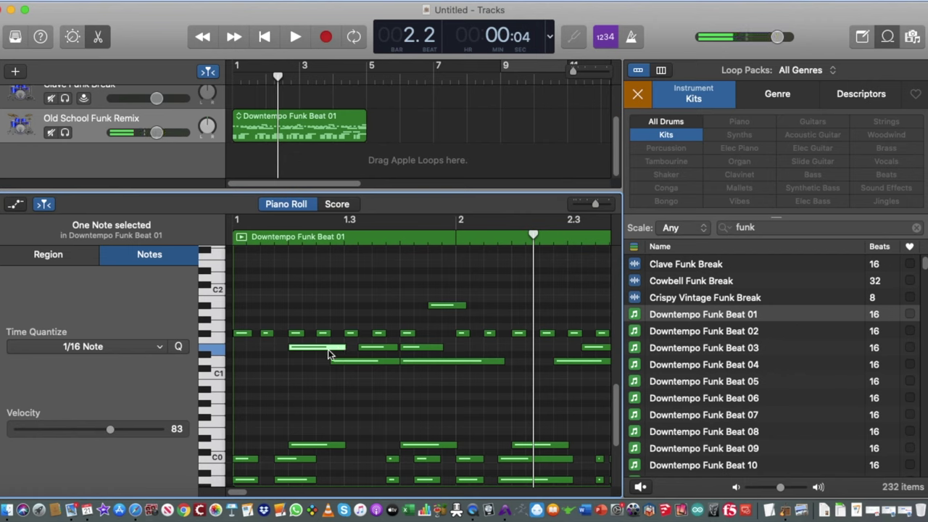
# Audition further drum notes in the first bar of Downtempo Funk Beat 01, including A#1 and the notes around and below C0
pyautogui.click(440, 306)
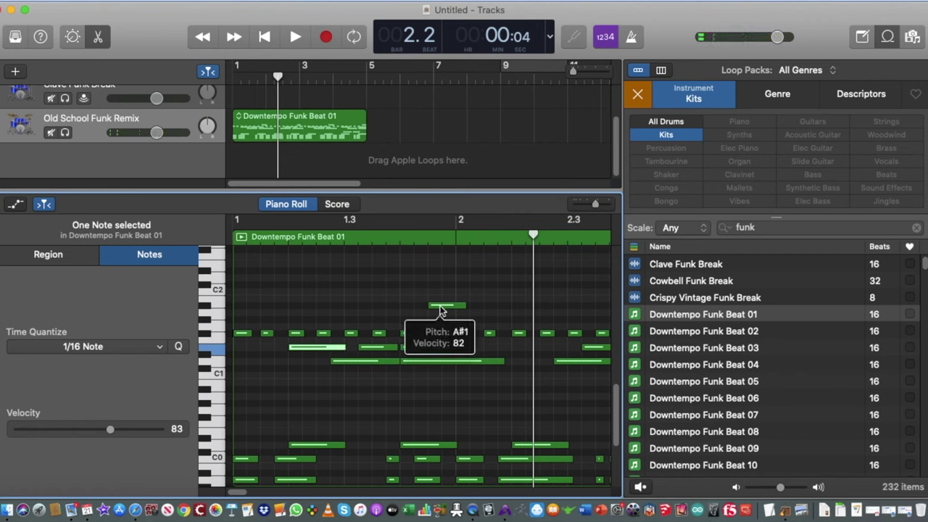
pyautogui.click(331, 445)
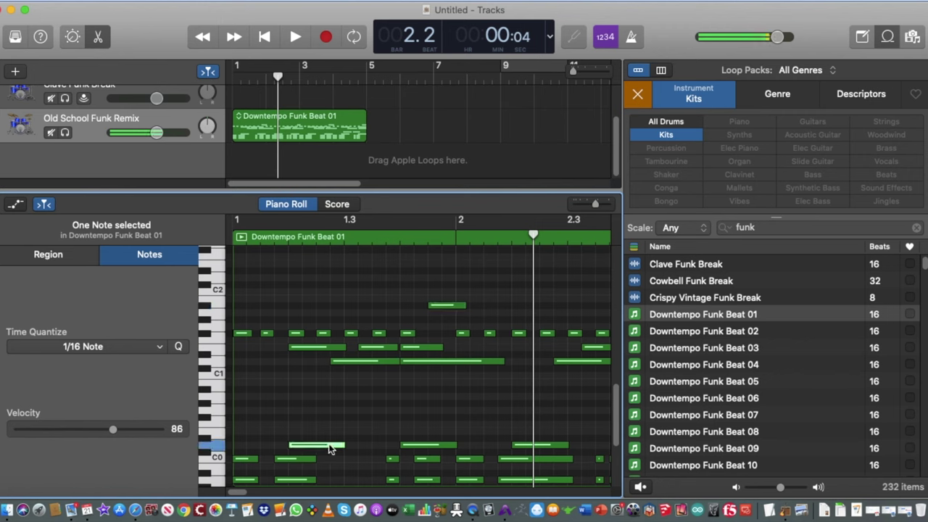
pyautogui.scroll(-3, 324, 446)
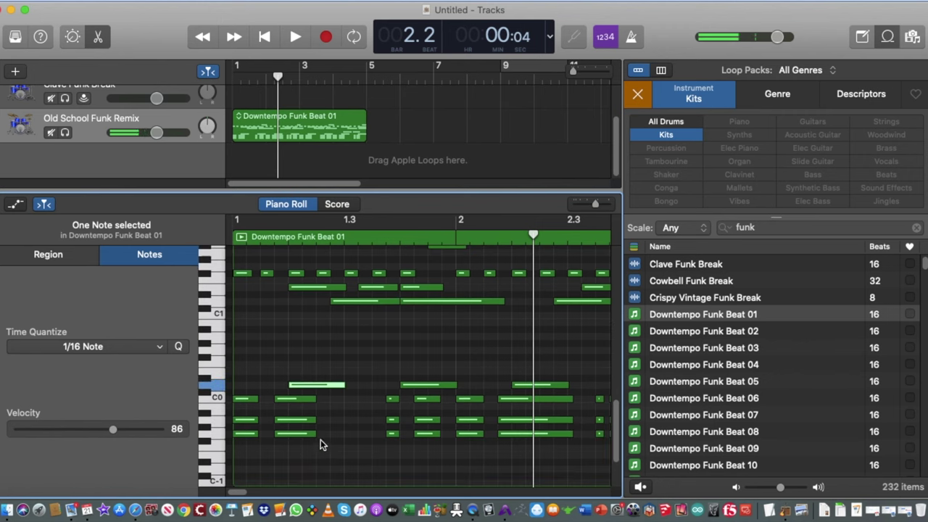
pyautogui.click(301, 399)
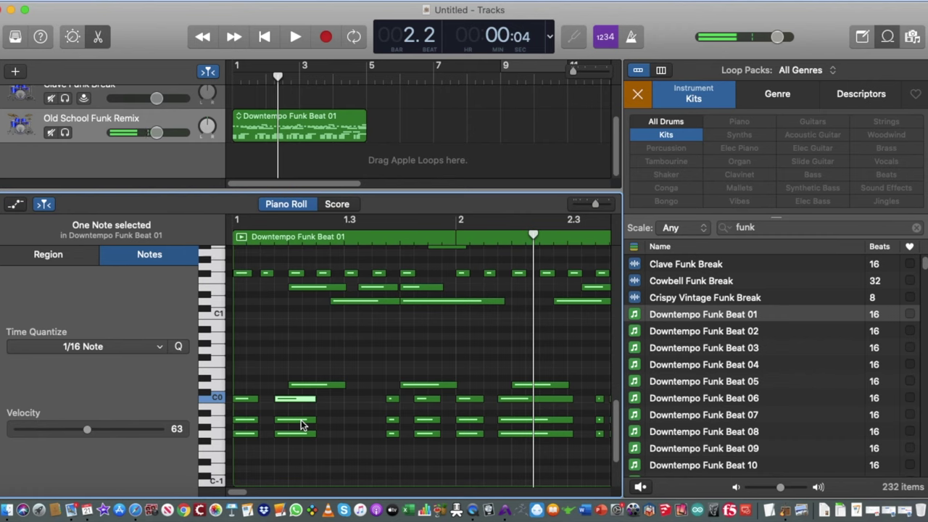
pyautogui.click(301, 420)
pyautogui.click(300, 433)
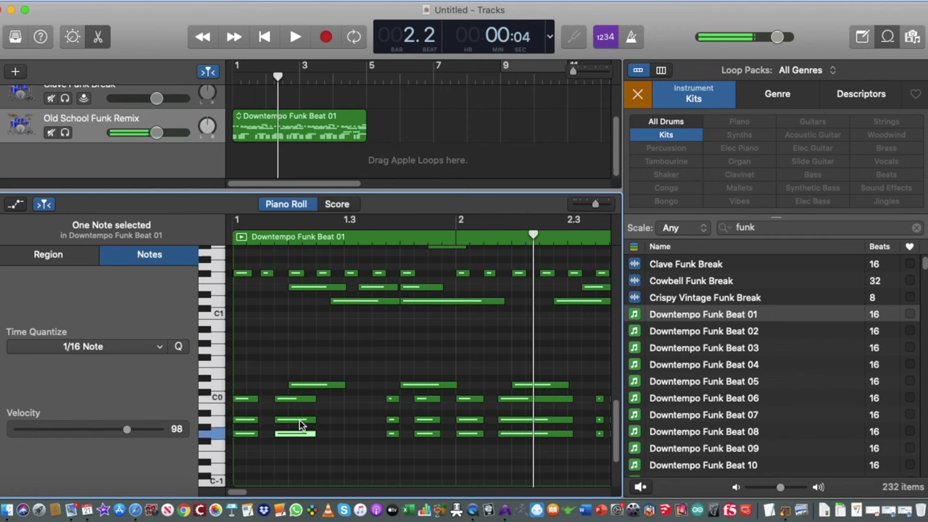
pyautogui.click(300, 420)
pyautogui.click(299, 433)
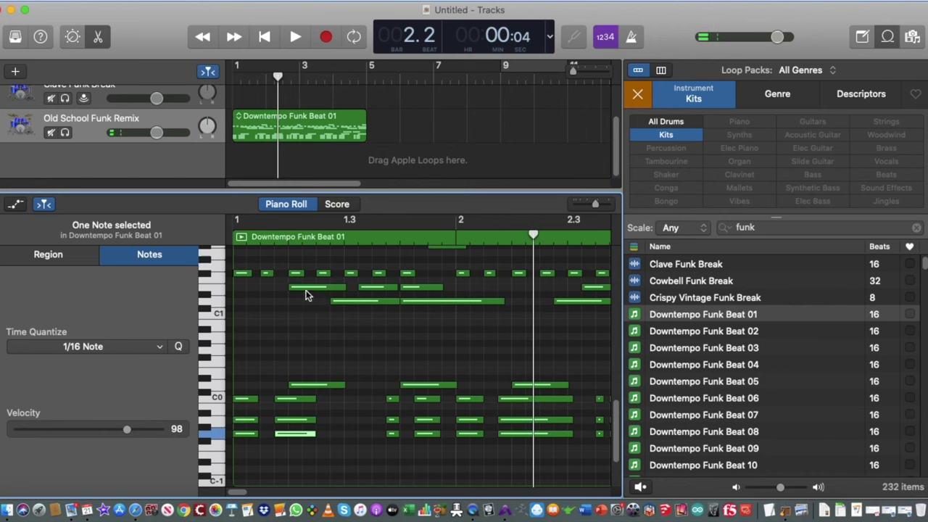
# Try copying a drum note from the first bar down to C1 in the Piano Roll, and undo the copy
pyautogui.moveTo(301, 275); pyautogui.dragTo(319, 322)
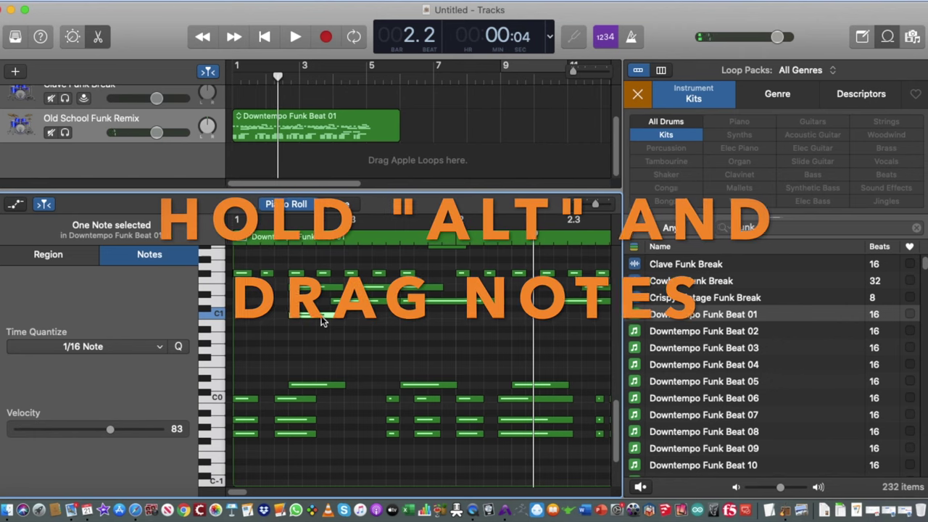
pyautogui.moveTo(320, 322); pyautogui.dragTo(328, 319)
pyautogui.press('super+z')
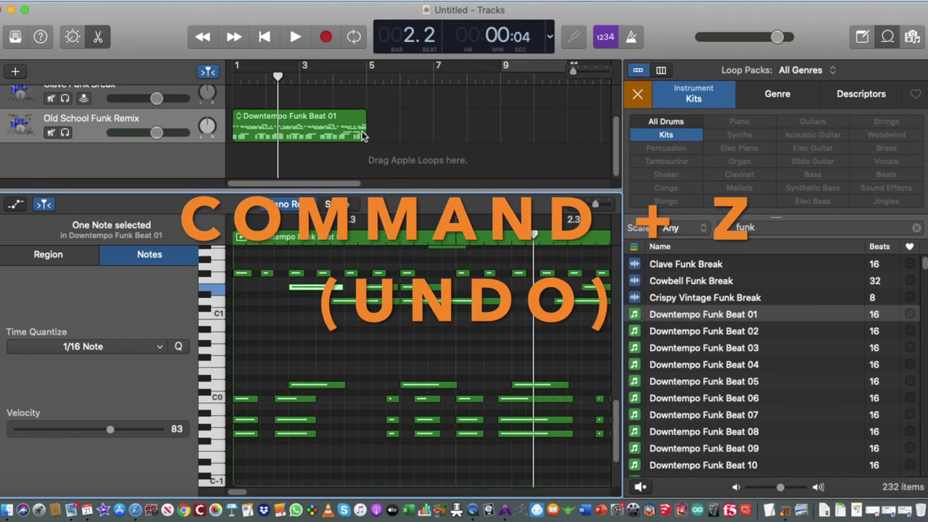
# Show the Downtempo Funk Beat 01 region as notation in the Score editor and shrink the notation to fit several bars
pyautogui.click(316, 116)
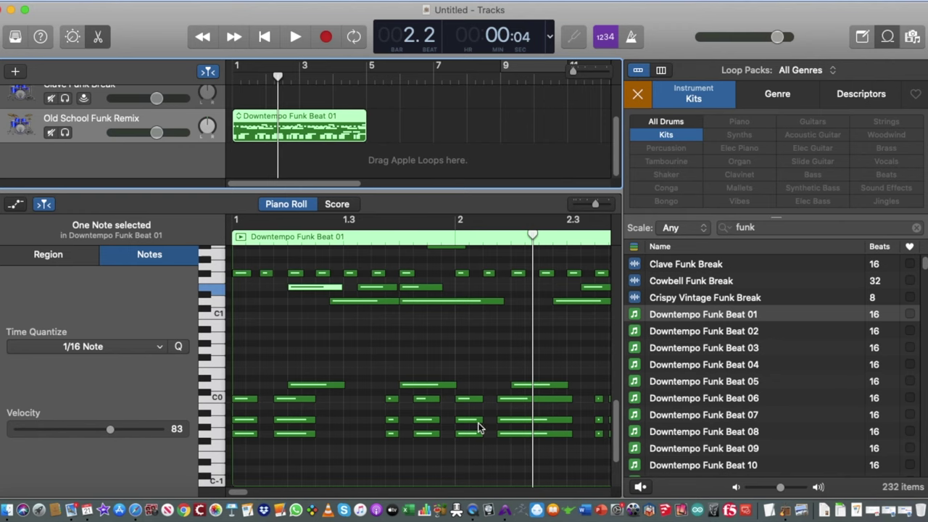
pyautogui.click(337, 204)
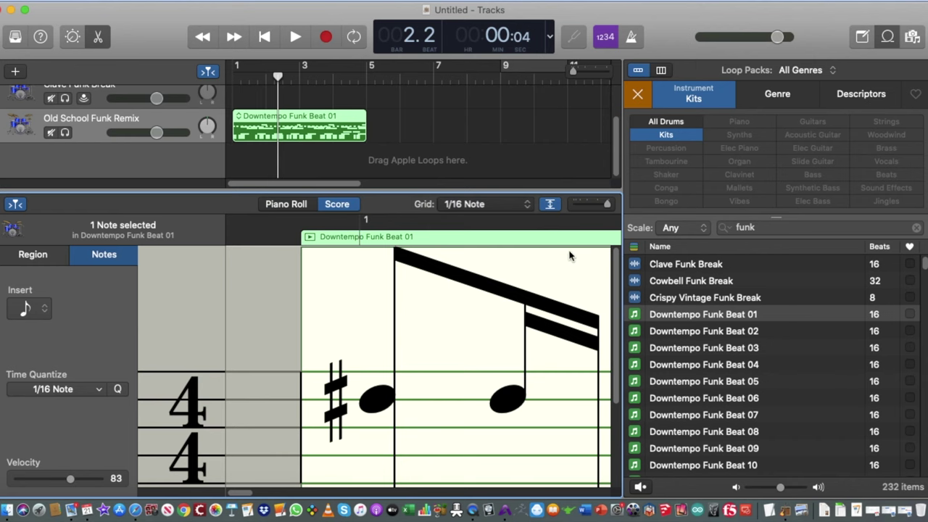
pyautogui.moveTo(586, 208)
pyautogui.mouseDown()
pyautogui.moveTo(561, 205)
pyautogui.moveTo(600, 208)
pyautogui.moveTo(575, 209)
pyautogui.mouseUp()
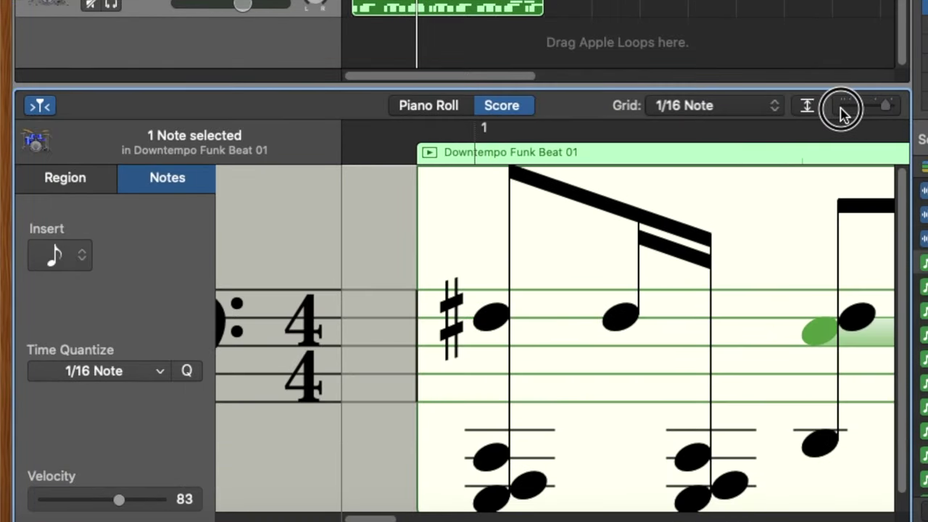
pyautogui.moveTo(886, 108); pyautogui.dragTo(854, 109)
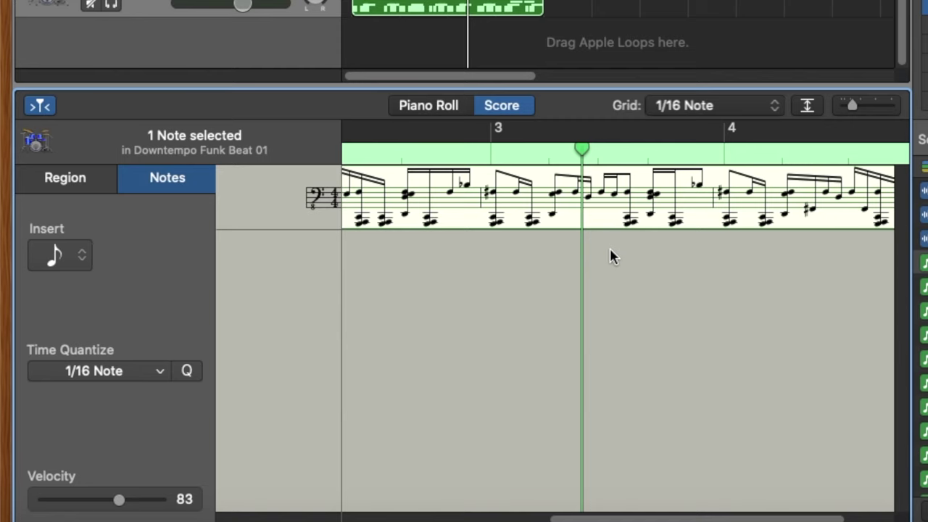
# Audition a note in bar 3 of the score, and close the editor with the playhead at the project start
pyautogui.click(587, 201)
pyautogui.moveTo(587, 205)
pyautogui.mouseDown()
pyautogui.moveTo(589, 213)
pyautogui.moveTo(588, 198)
pyautogui.mouseUp()
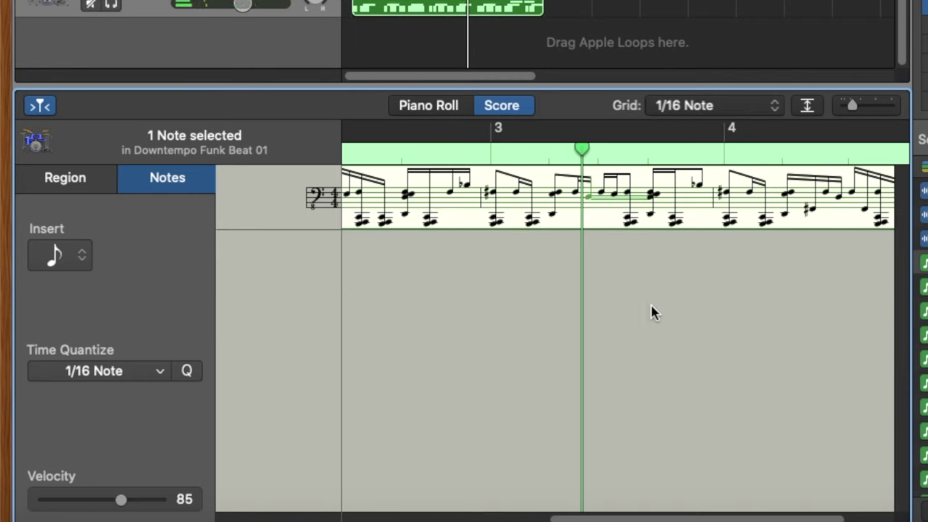
pyautogui.press('Return')
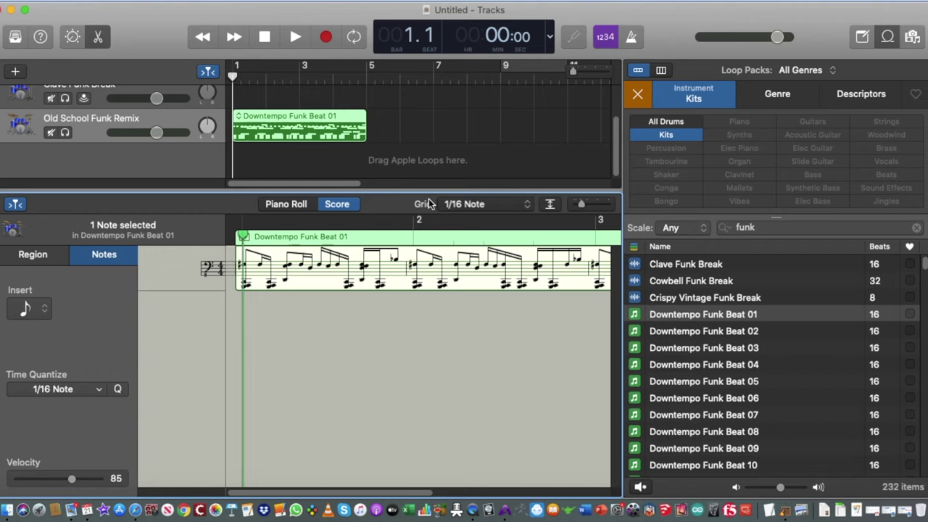
pyautogui.press('e')
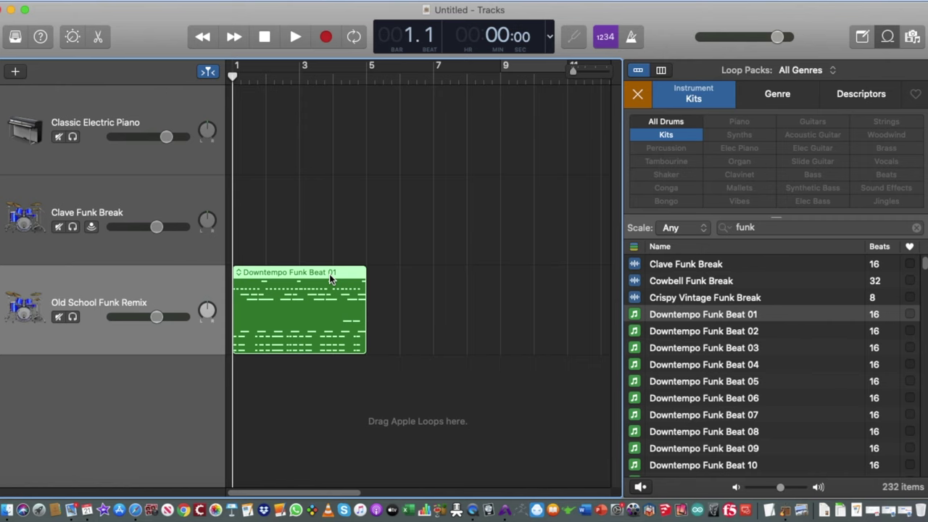
# Paste three copies of the Downtempo Funk Beat 01 region end to end on its track, starting at bar 5
pyautogui.moveTo(346, 241); pyautogui.dragTo(400, 311)
pyautogui.press('.')
pyautogui.press('.')
pyautogui.press('.')
pyautogui.press('.')
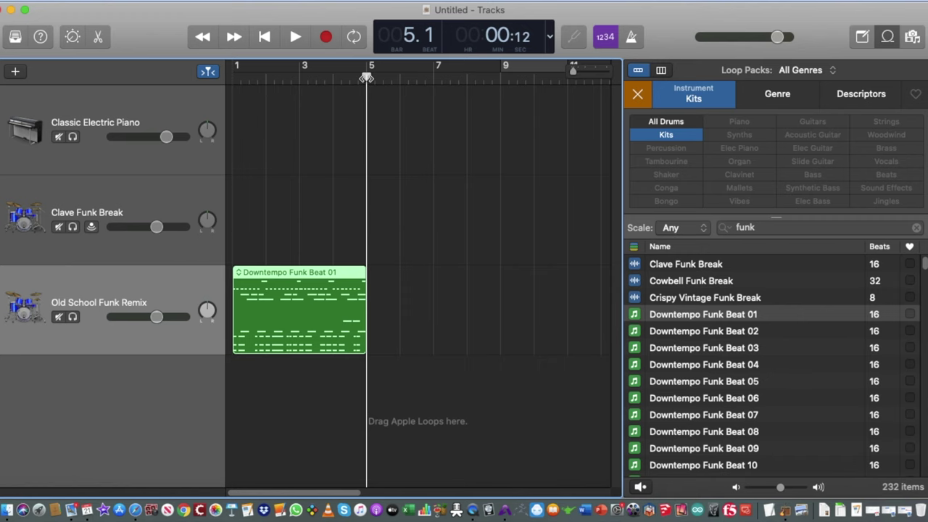
pyautogui.press('super+v')
pyautogui.press('super+v')
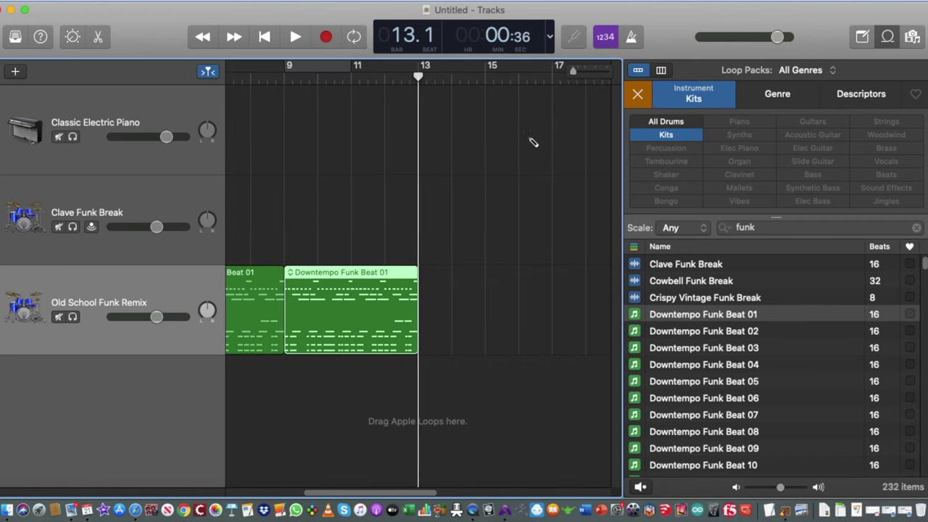
pyautogui.press('super+v')
pyautogui.hscroll(-10, 455, 312)
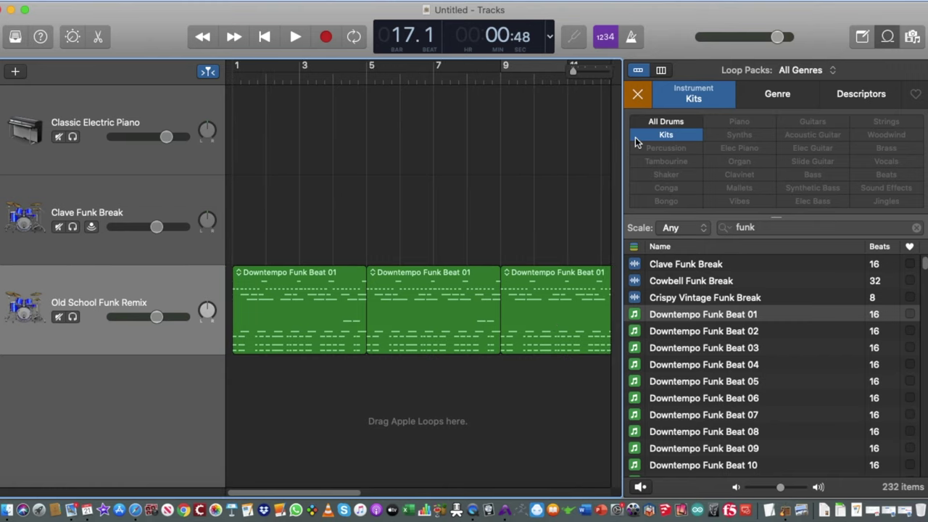
# Close the loop browser and delete the pasted copies, keeping only the original Downtempo Funk Beat 01 region
pyautogui.click(889, 40)
pyautogui.moveTo(428, 222); pyautogui.dragTo(715, 343)
pyautogui.press('Delete')
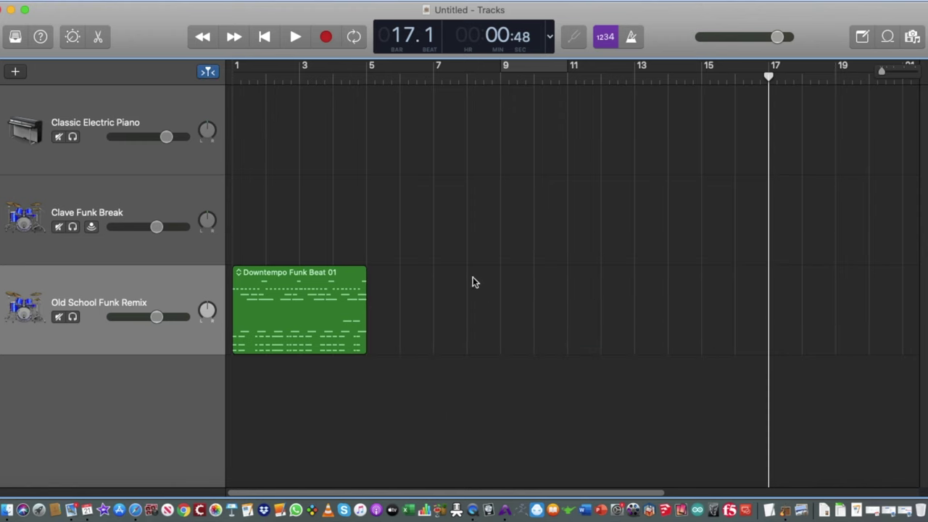
# Loop the Downtempo Funk Beat 01 region repeatedly by extending its end to bar 29
pyautogui.click(333, 281)
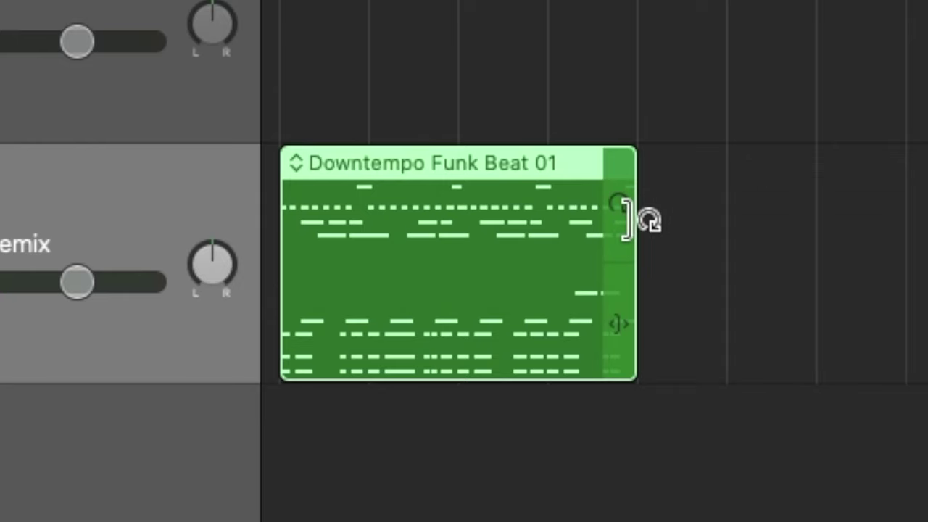
pyautogui.moveTo(647, 219); pyautogui.dragTo(927, 260)
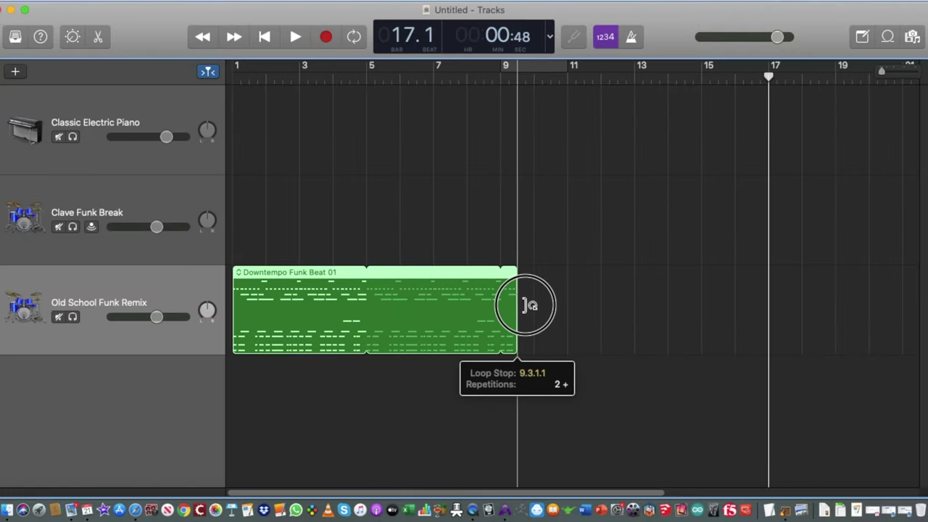
pyautogui.moveTo(593, 309); pyautogui.dragTo(776, 319)
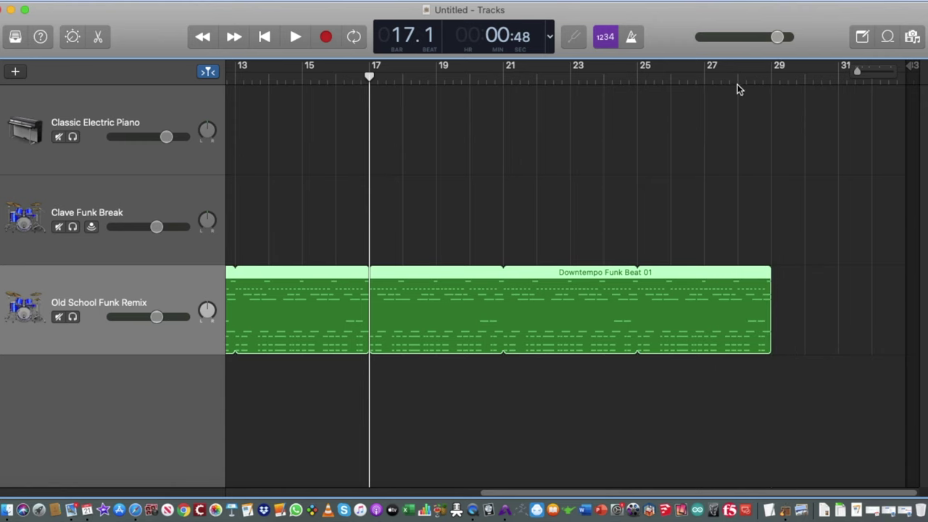
pyautogui.hscroll(-10, 589, 323)
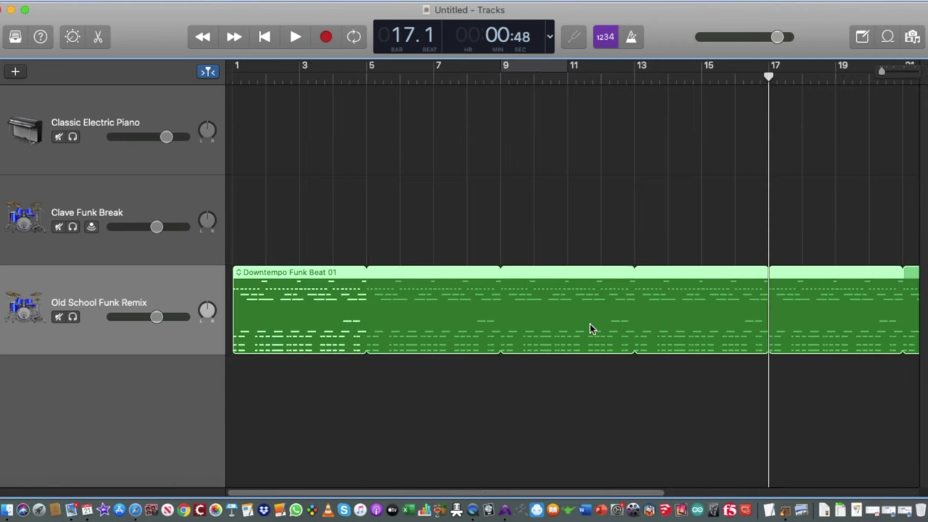
# Play the looped region from the start of the project and stop in bar 6
pyautogui.press('Return')
pyautogui.press('space')
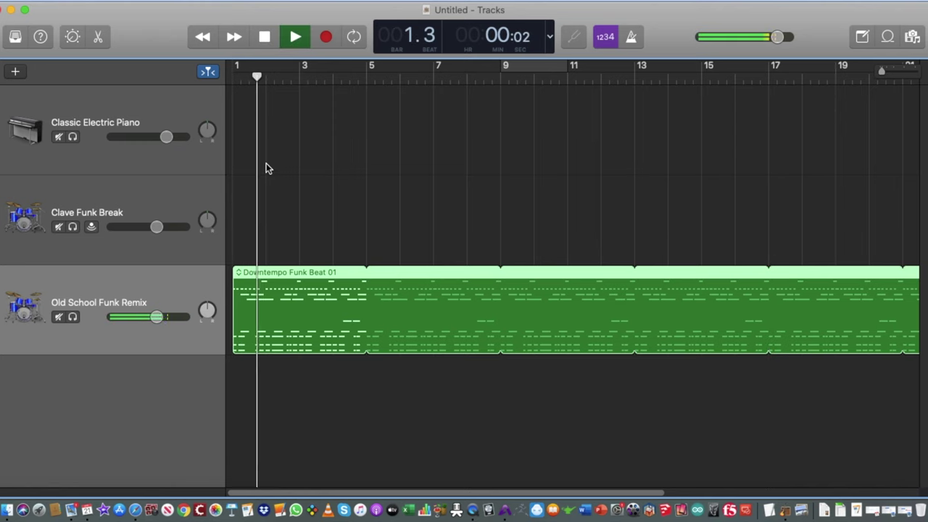
pyautogui.moveTo(355, 80)
pyautogui.mouseDown()
pyautogui.moveTo(366, 77)
pyautogui.moveTo(348, 76)
pyautogui.mouseUp()
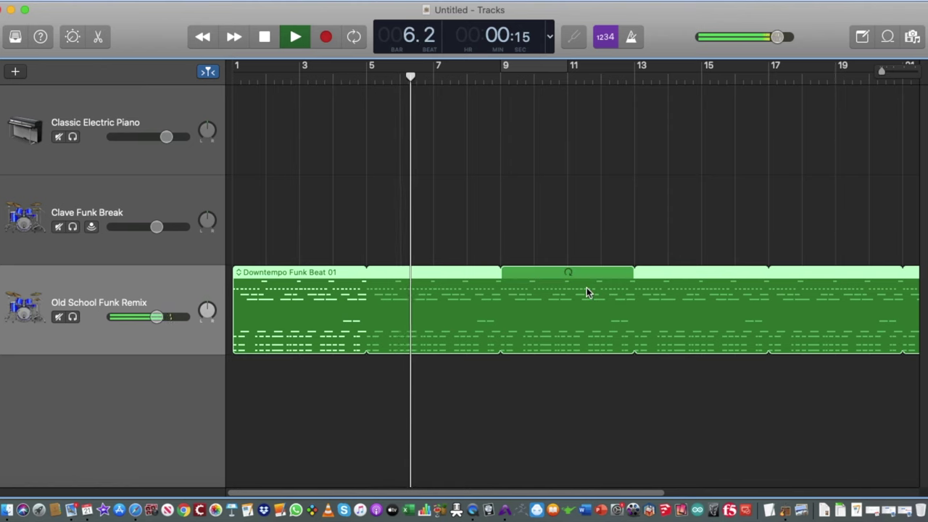
pyautogui.press('space')
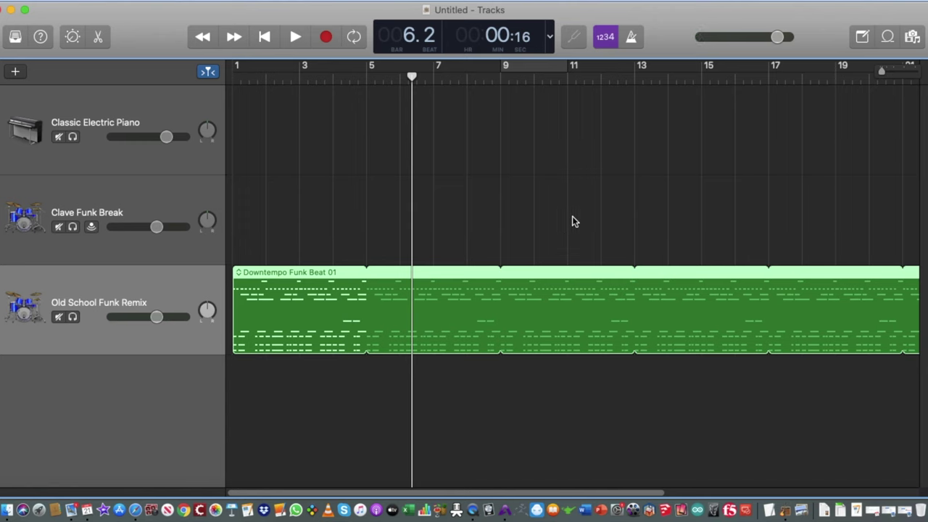
# Play the beat with the metronome click on, switch the click off during playback, and return to the project start
pyautogui.click(631, 37)
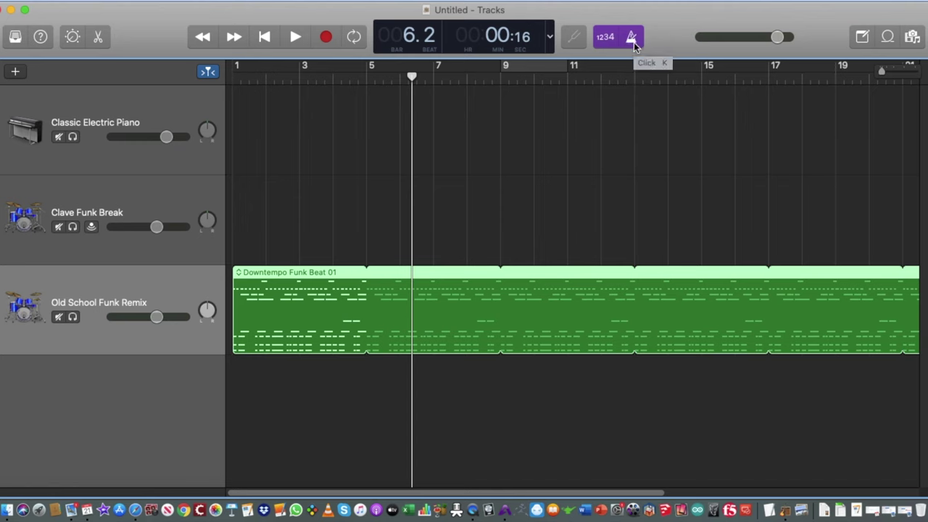
pyautogui.press('space')
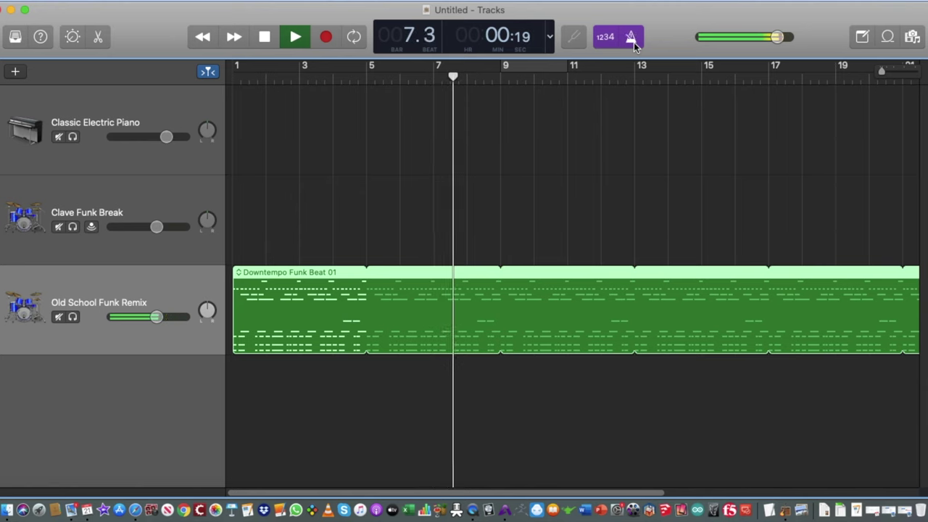
pyautogui.click(634, 42)
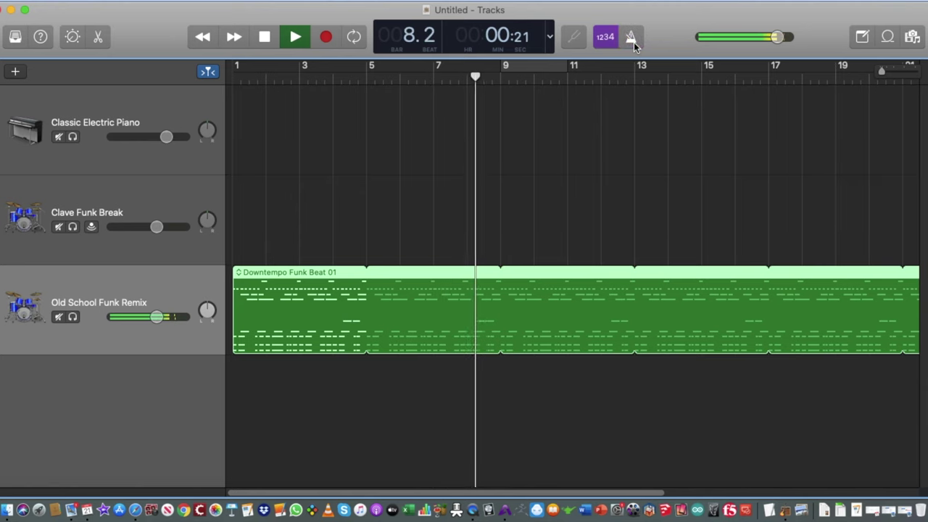
pyautogui.press('space')
pyautogui.press('Return')
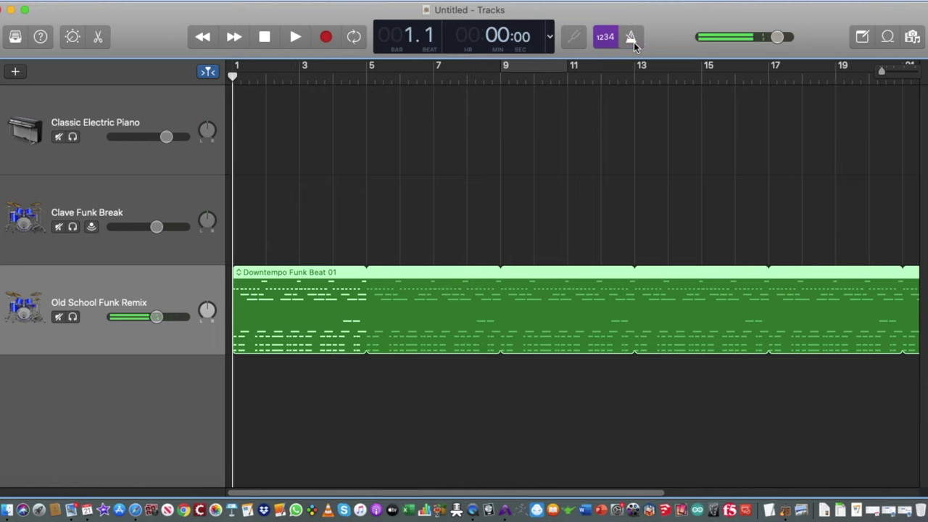
# Switch the transport's LCD display mode to Beats & Project
pyautogui.click(548, 40)
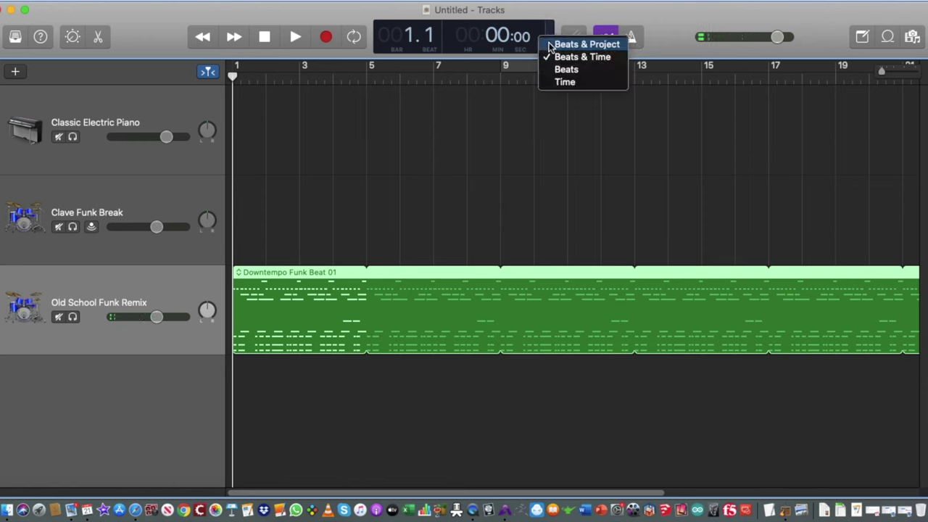
pyautogui.click(549, 38)
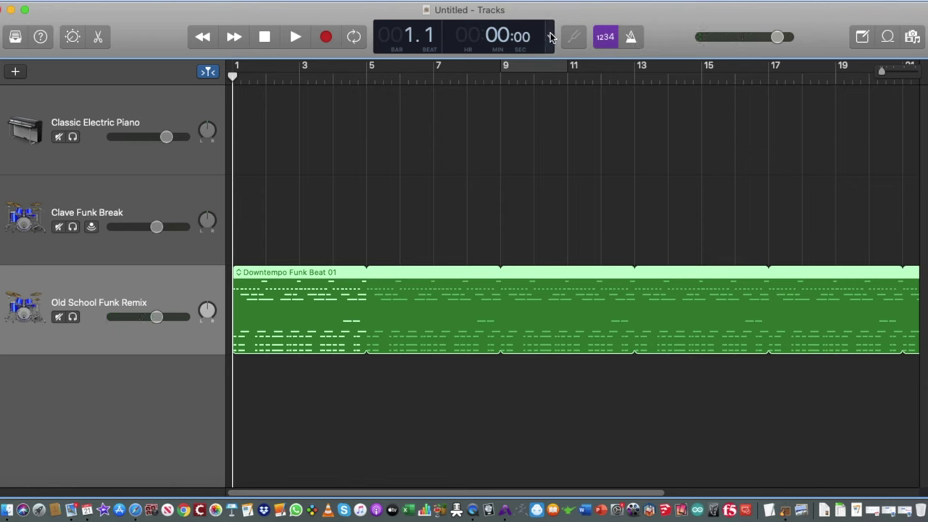
pyautogui.click(550, 37)
pyautogui.click(560, 44)
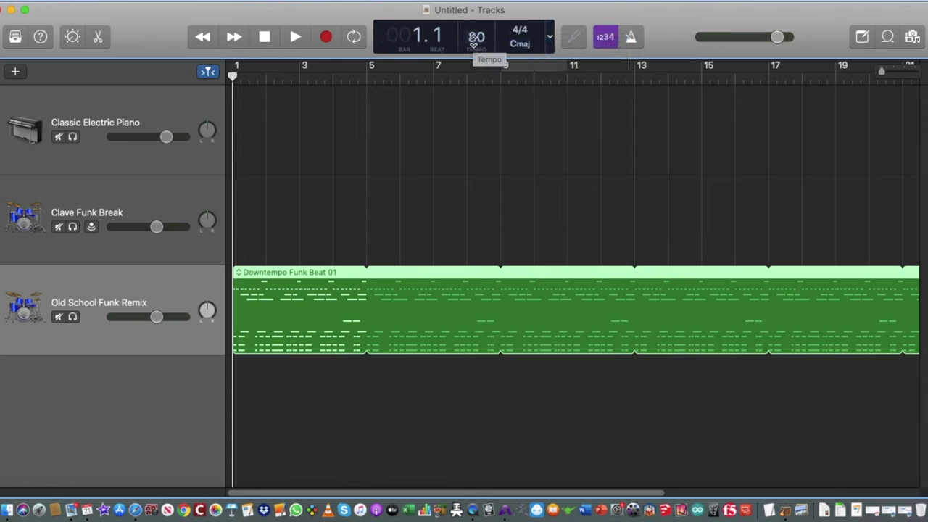
# Set the project tempo to 100 and play the looped beat from the start
pyautogui.moveTo(474, 42); pyautogui.dragTo(477, 0)
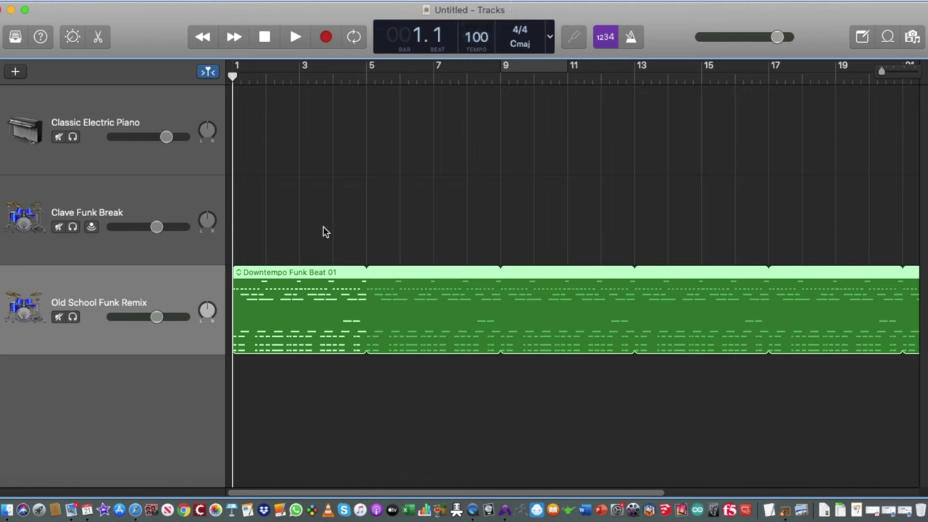
pyautogui.press('space')
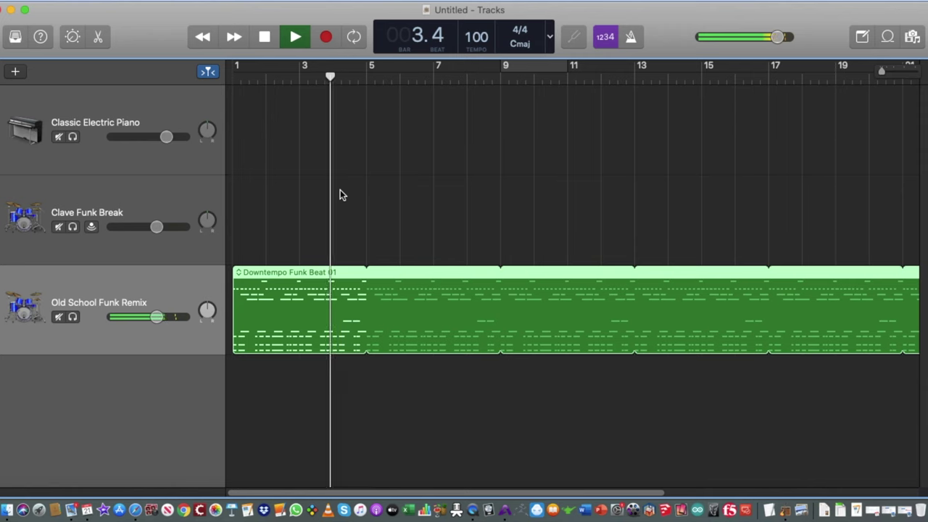
# Stop the playback and return the playhead to the project start
pyautogui.press('space')
pyautogui.press('Return')
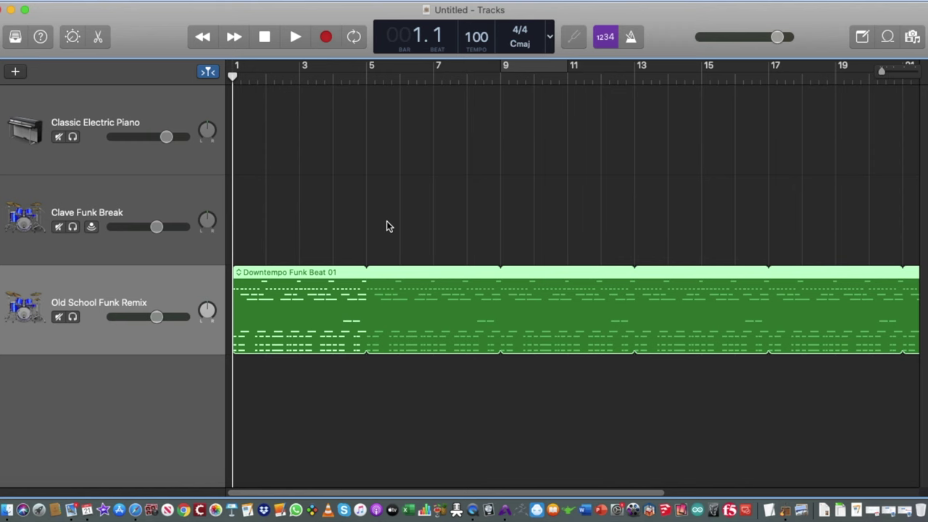
# Filter the funk loops in the loop browser from Kits to Percussion and audition Funky Strut Tambourine 01
pyautogui.click(887, 37)
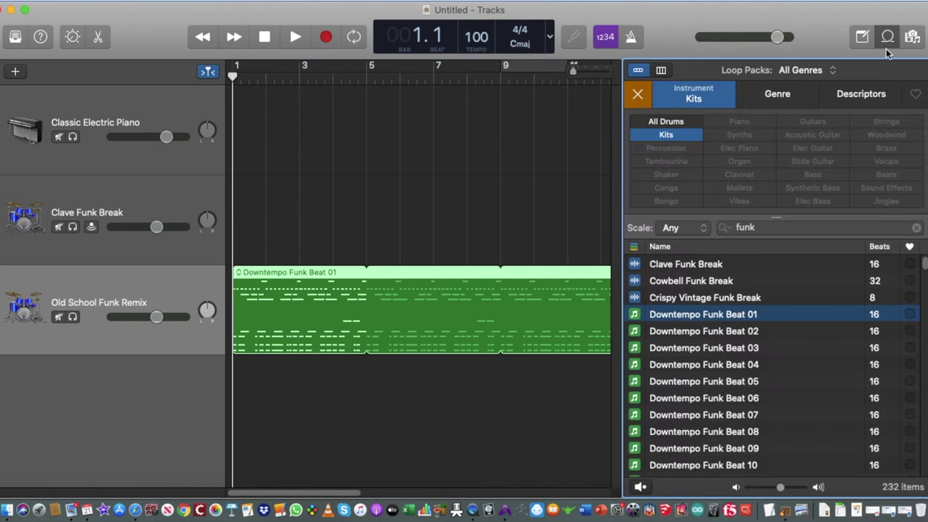
pyautogui.click(671, 134)
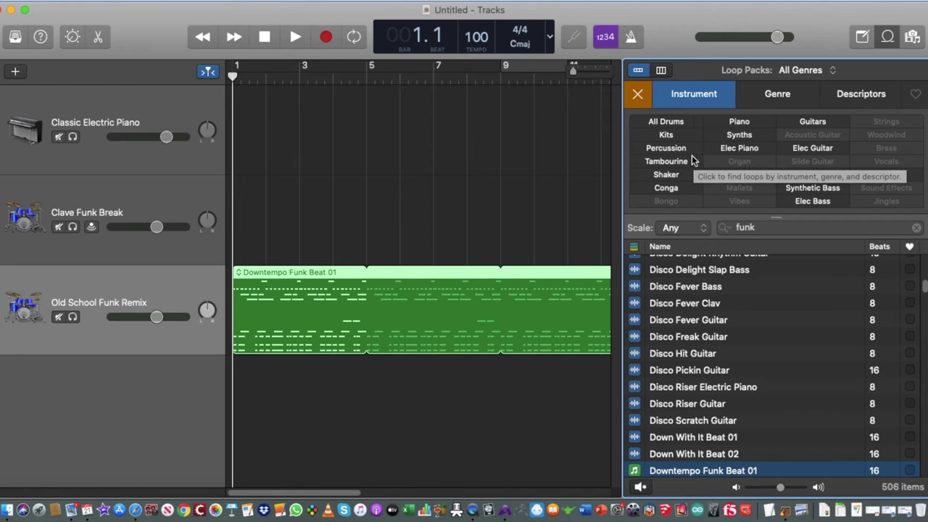
pyautogui.click(668, 150)
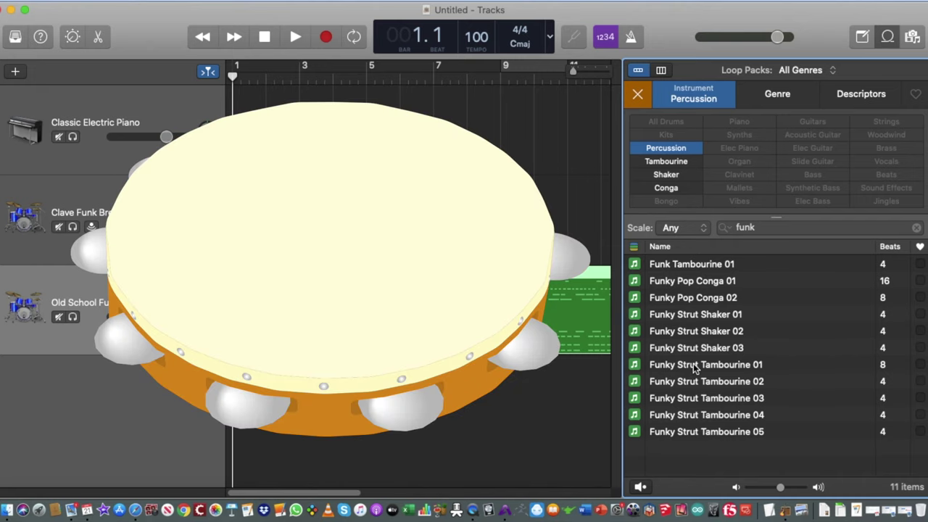
pyautogui.click(693, 364)
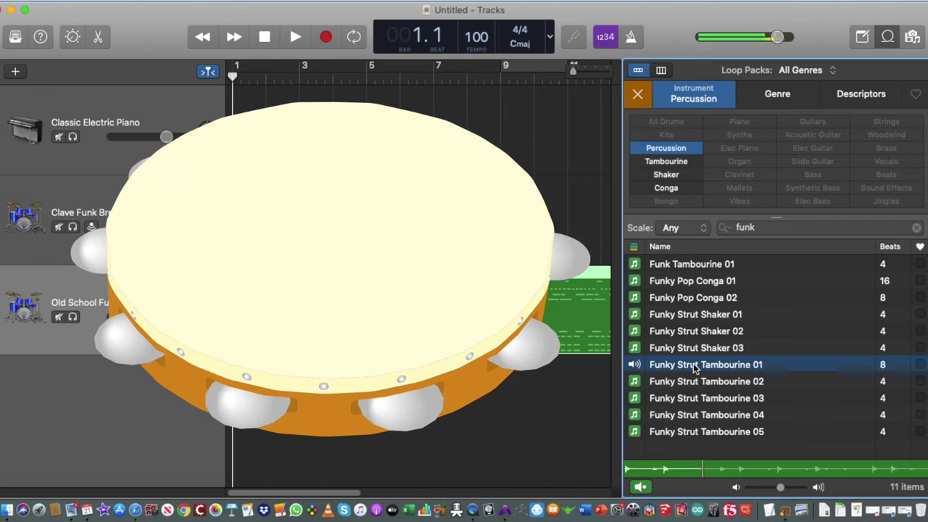
pyautogui.press('space')
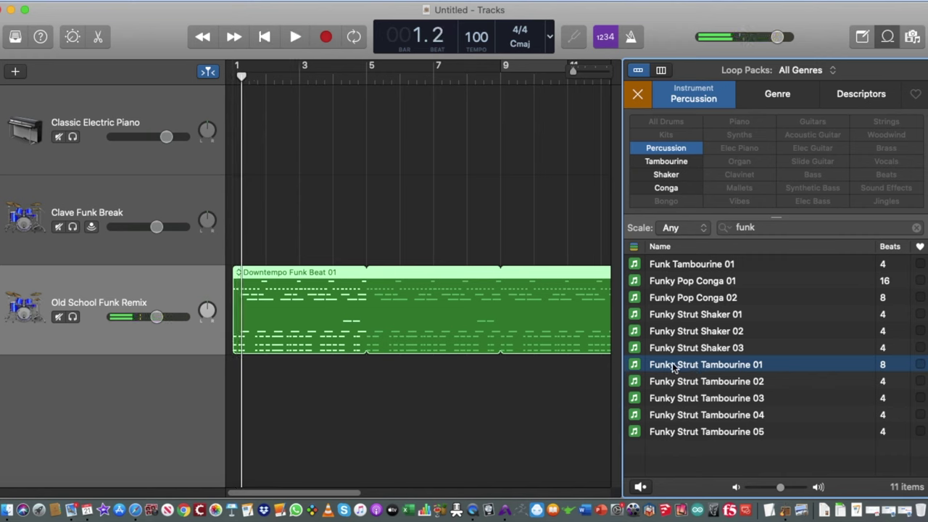
# Add the Funky Strut Tambourine 01 loop on a new track at bar 3 and loop it up to bar 9
pyautogui.moveTo(674, 363); pyautogui.dragTo(322, 420)
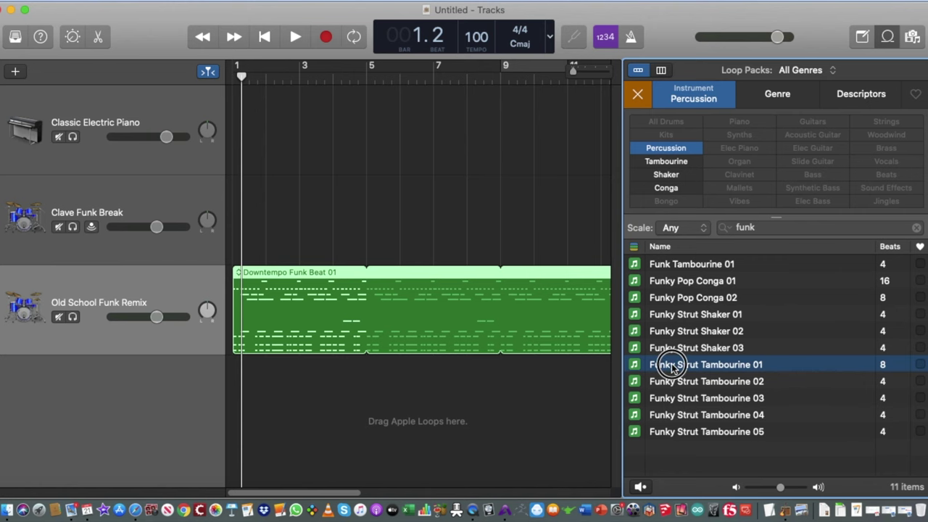
pyautogui.moveTo(672, 365); pyautogui.dragTo(299, 408)
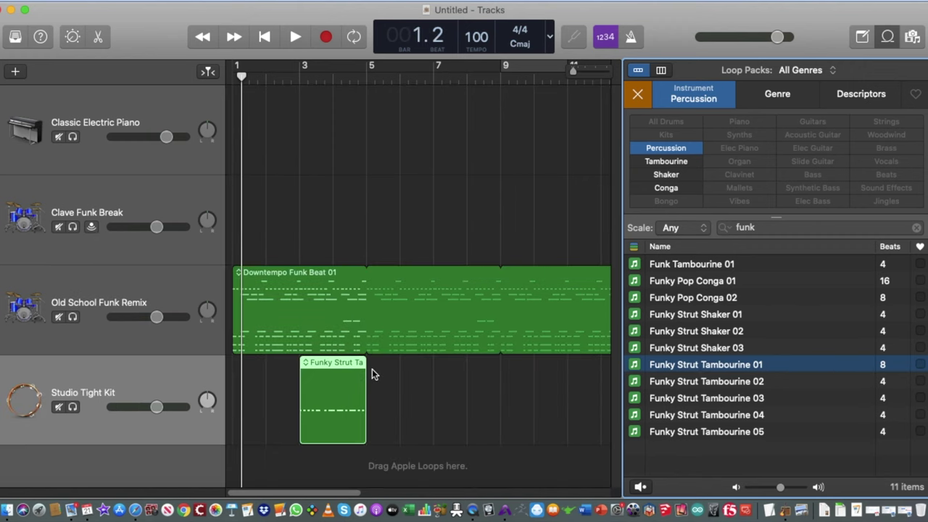
pyautogui.moveTo(365, 361); pyautogui.dragTo(499, 364)
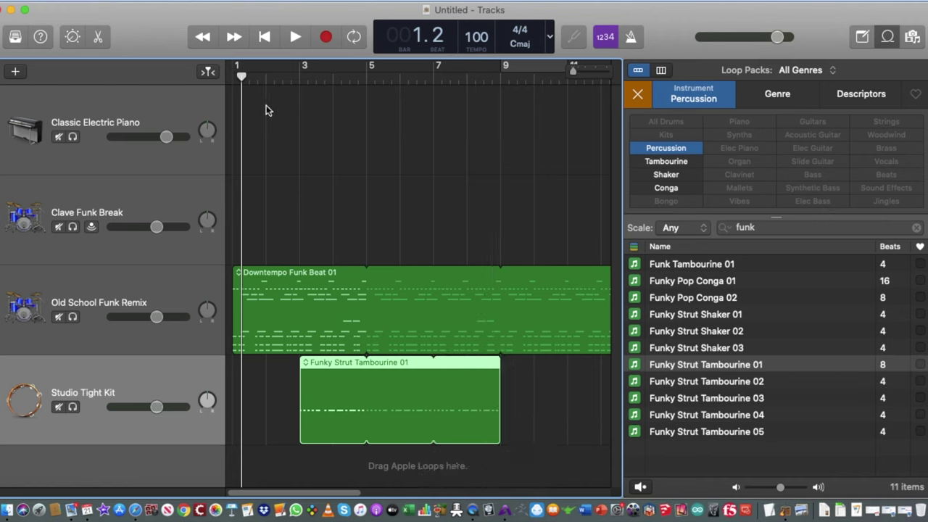
# Play the beat with the tambourine from bar 2 and stop in bar 5
pyautogui.click(266, 78)
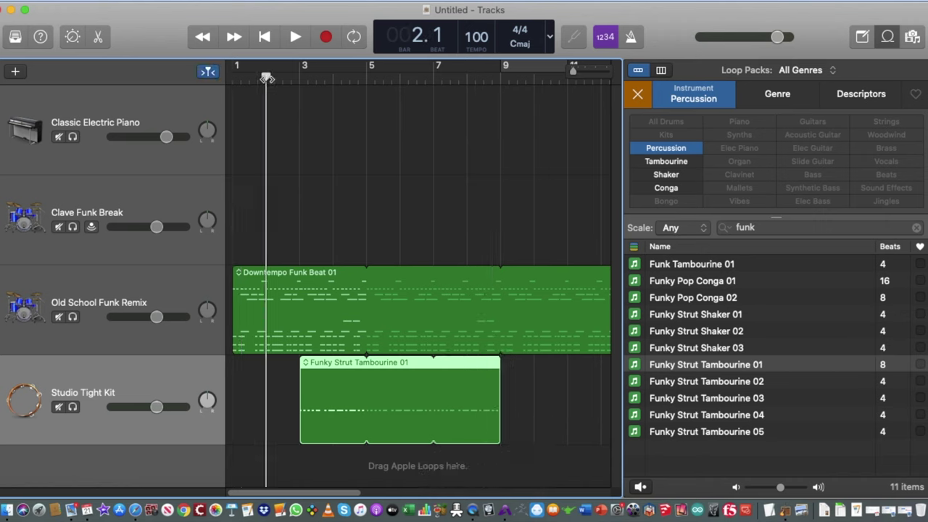
pyautogui.press('space')
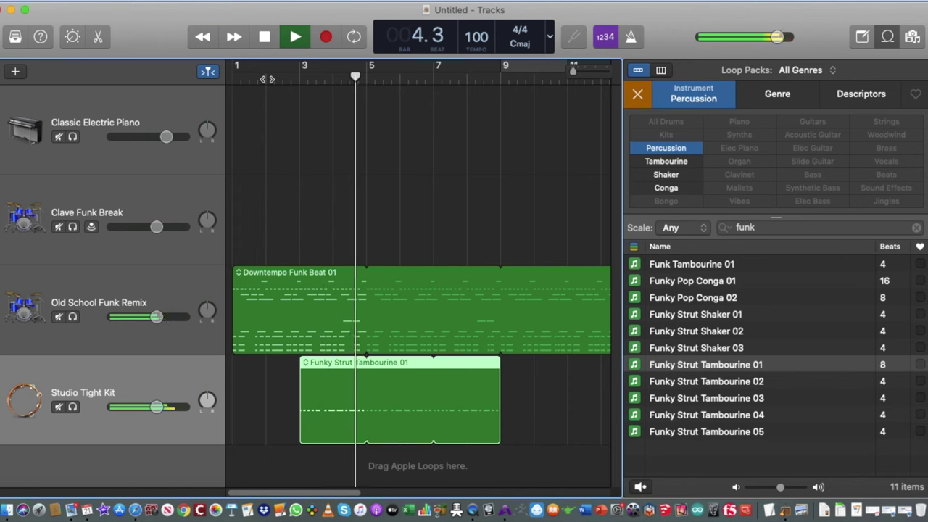
pyautogui.press('space')
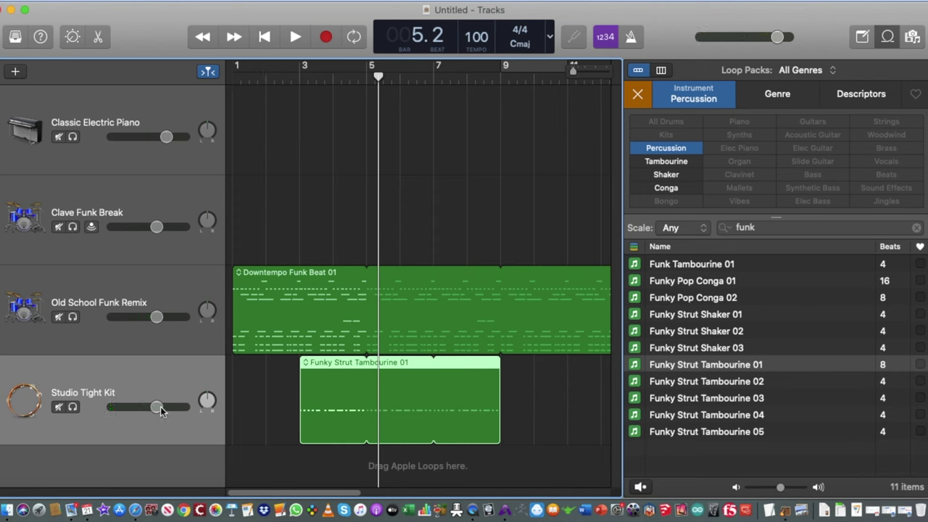
# Lower the Studio Tight Kit track's volume to about -10 dB and slightly further while playing from bar 3, and stop playback
pyautogui.moveTo(156, 407); pyautogui.dragTo(123, 412)
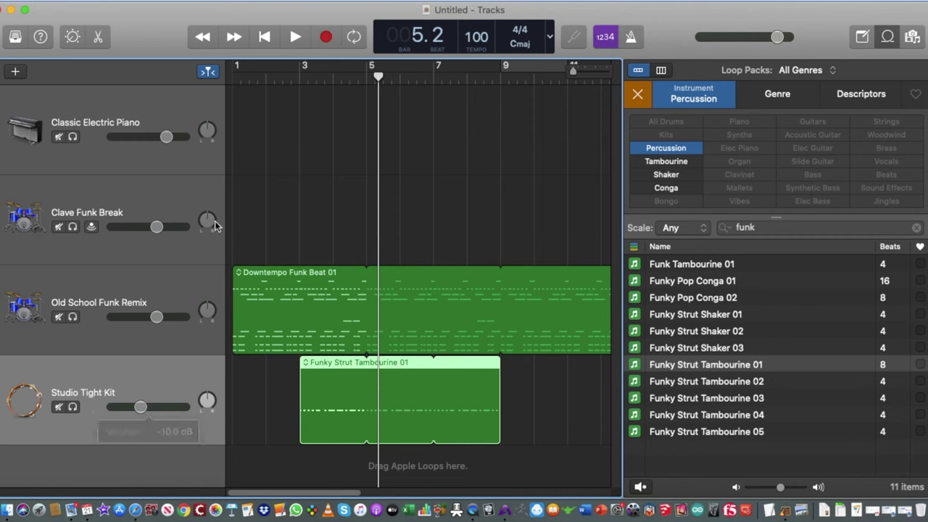
pyautogui.click(298, 73)
pyautogui.press('space')
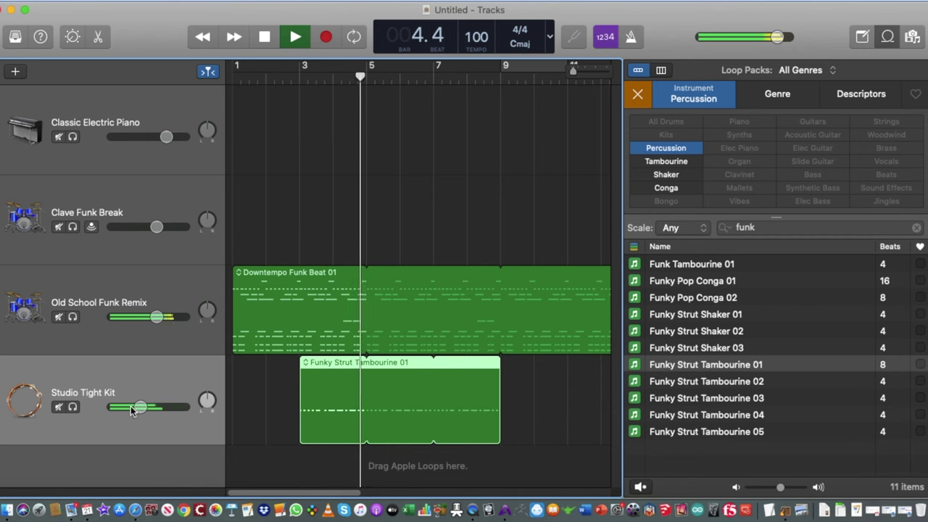
pyautogui.moveTo(134, 410)
pyautogui.mouseDown()
pyautogui.moveTo(125, 411)
pyautogui.moveTo(134, 407)
pyautogui.mouseUp()
pyautogui.press('space')
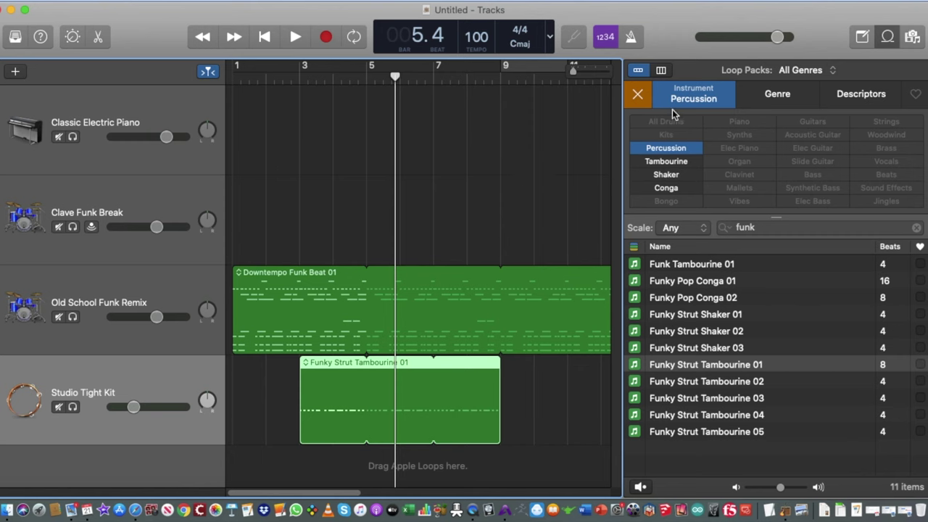
# Clear the loop browser's filters, view the Piano loops, clear that filter too, and deselect the tambourine region
pyautogui.click(638, 97)
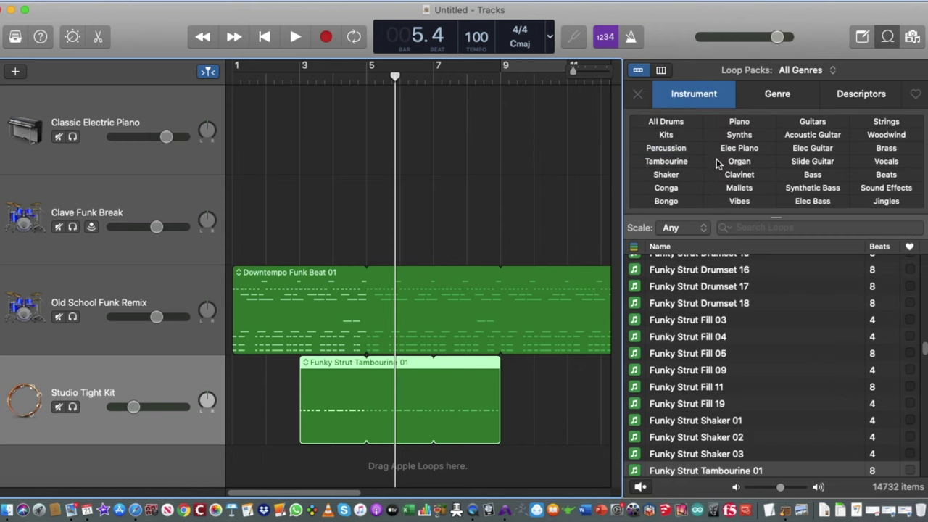
pyautogui.click(762, 122)
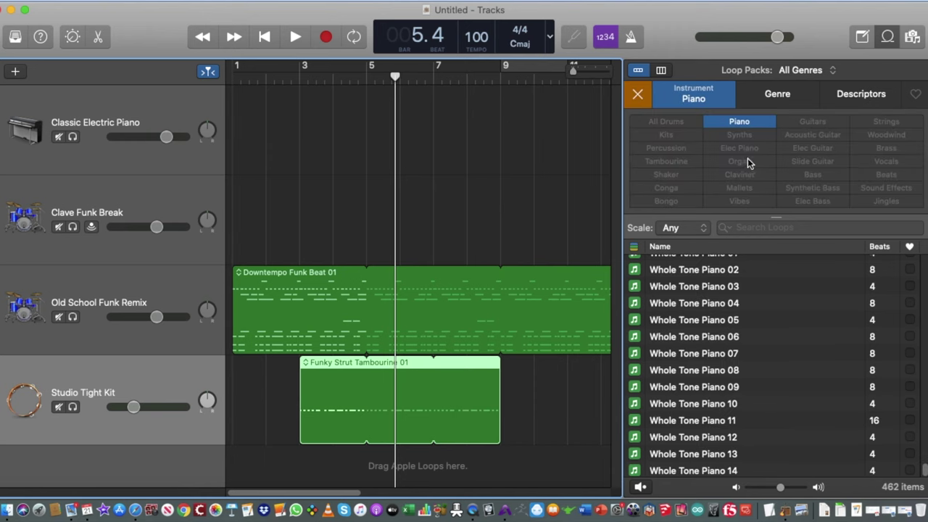
pyautogui.click(638, 95)
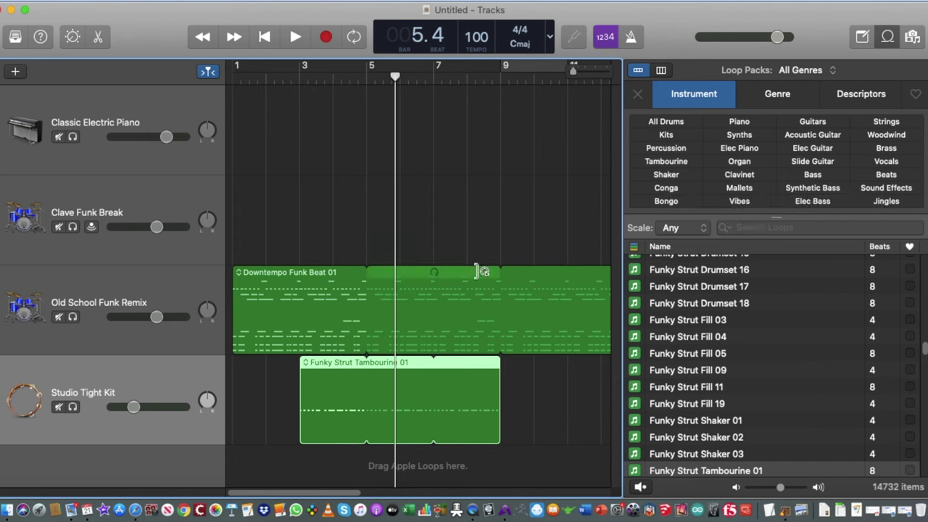
pyautogui.click(366, 152)
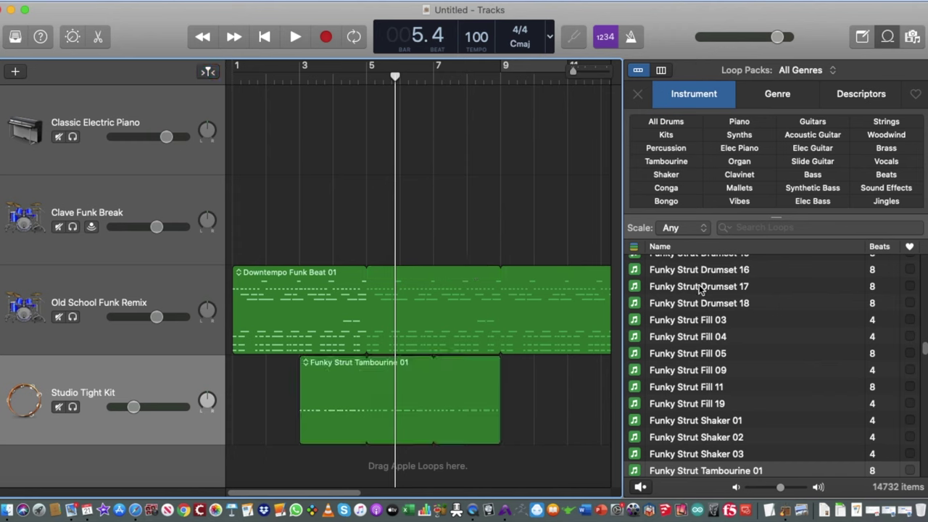
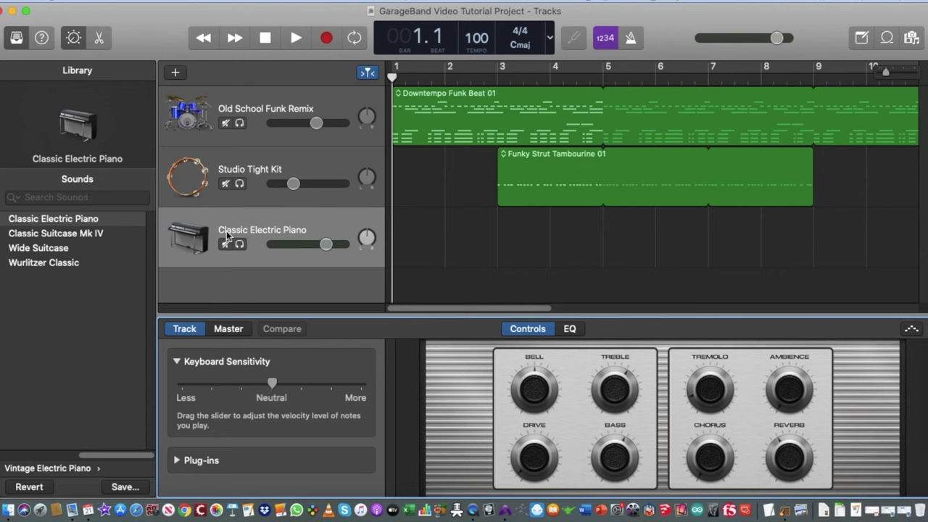
# Search the Library for trumpet and assign the Pop Trumpets sound to the Classic Electric Piano track
pyautogui.click(296, 233)
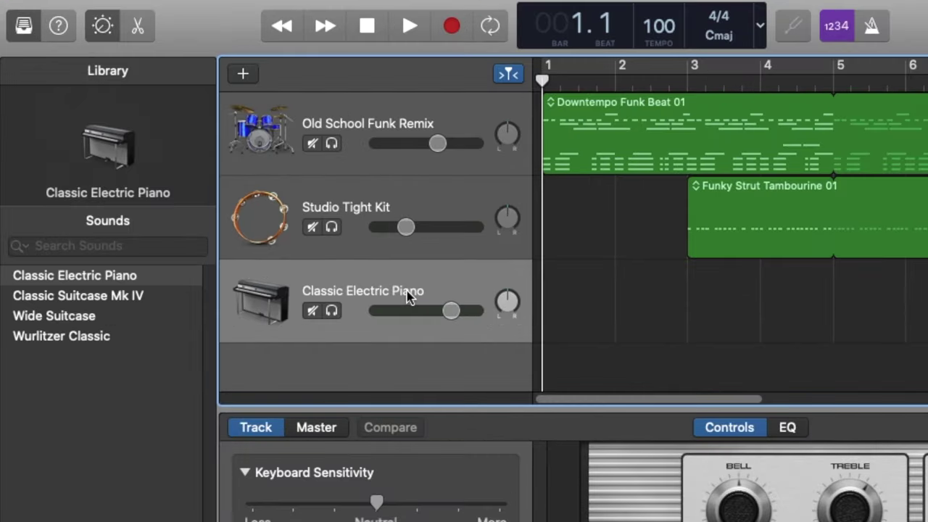
pyautogui.click(129, 243)
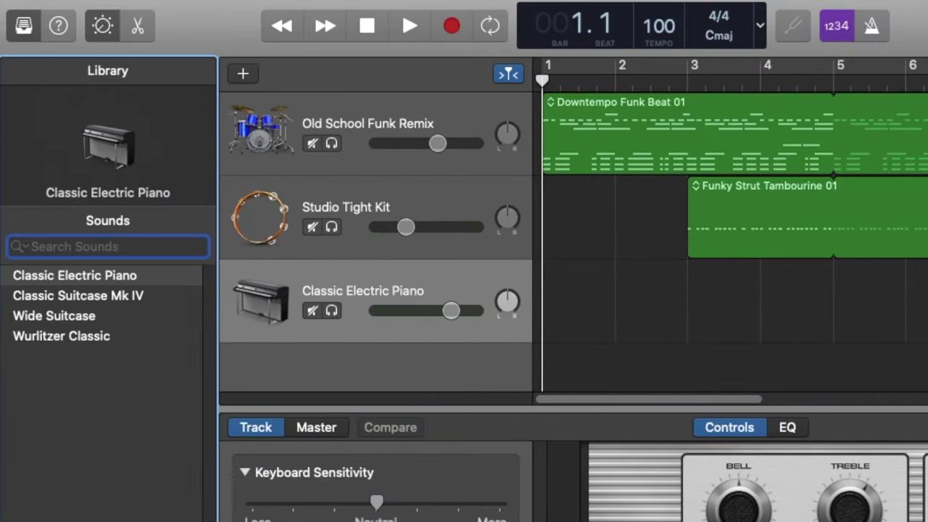
pyautogui.write('trumpet')
pyautogui.press('super+a')
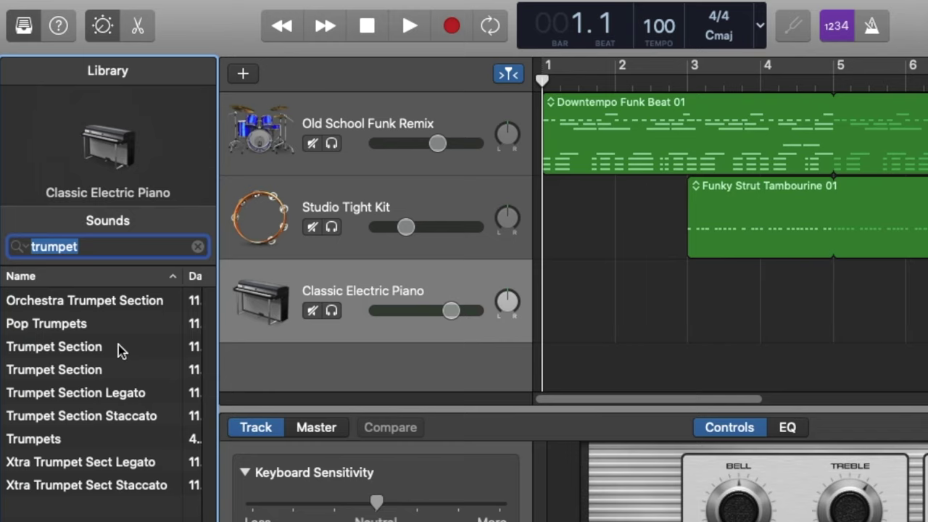
pyautogui.click(87, 324)
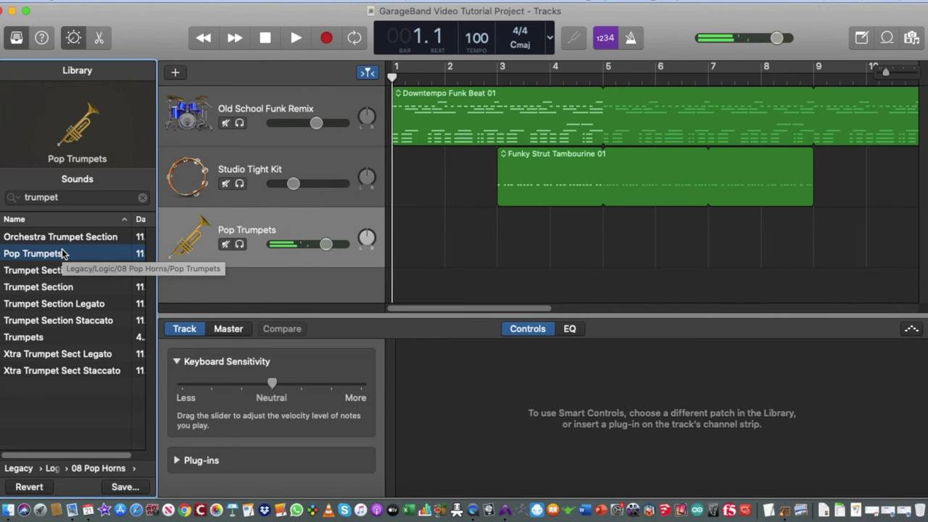
# Search the Library for piano and assign the Bosendorfer Piano Studio sound to the Pop Trumpets track
pyautogui.doubleClick(42, 196)
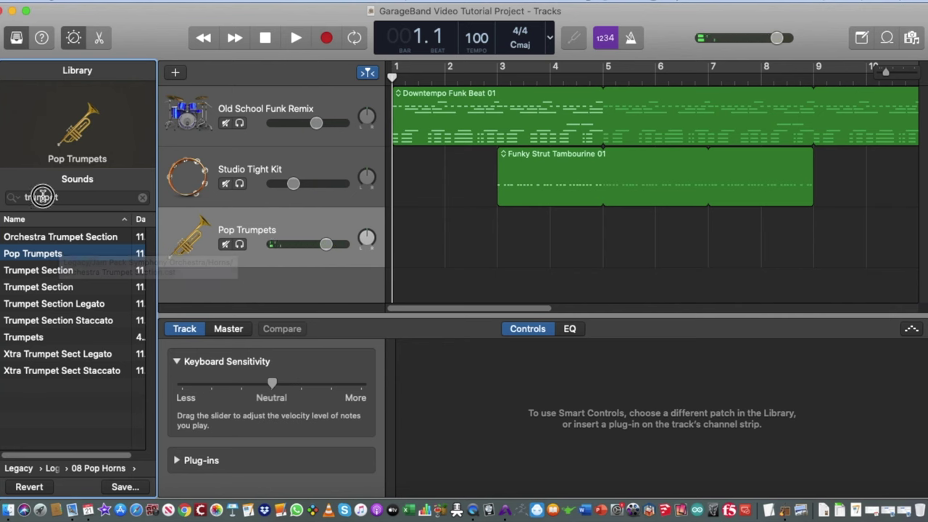
pyautogui.write('piano')
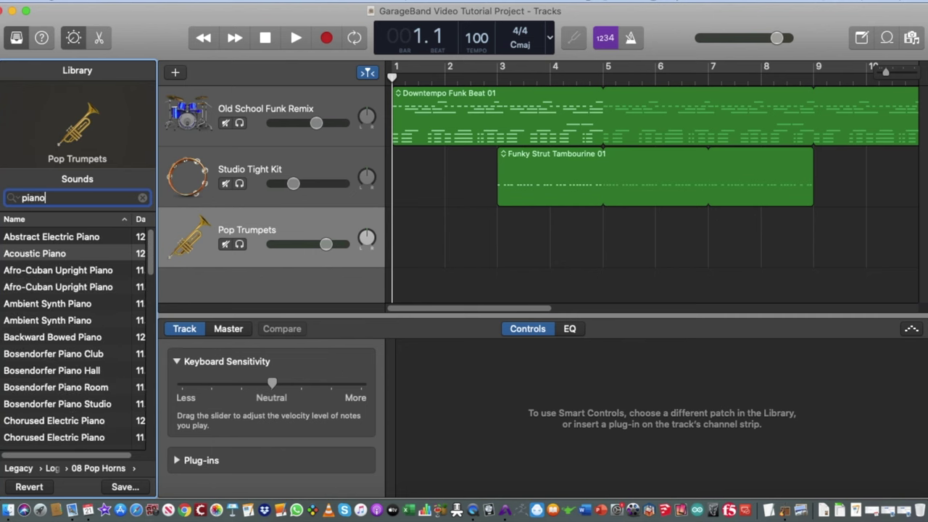
pyautogui.press('super+a')
pyautogui.click(37, 405)
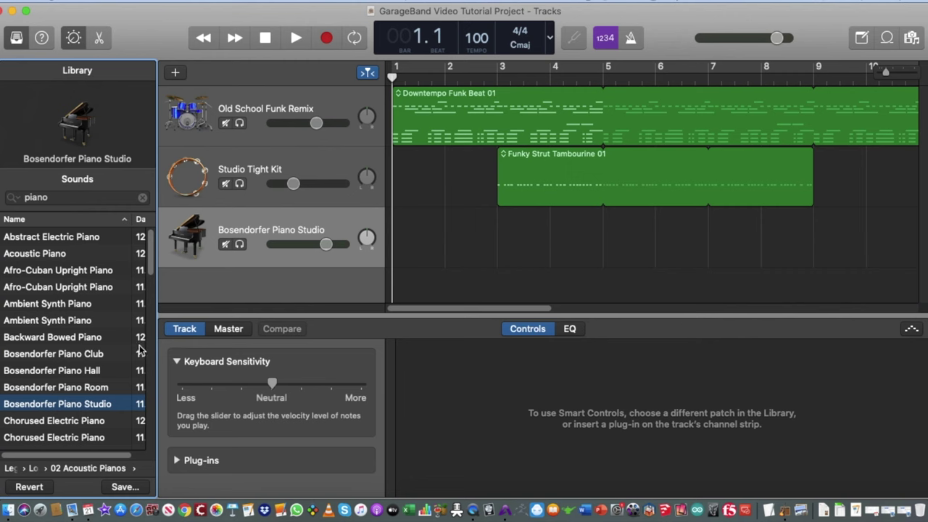
# Show the score editor in place of the Smart Controls and hide it to leave the full track area
pyautogui.press('n')
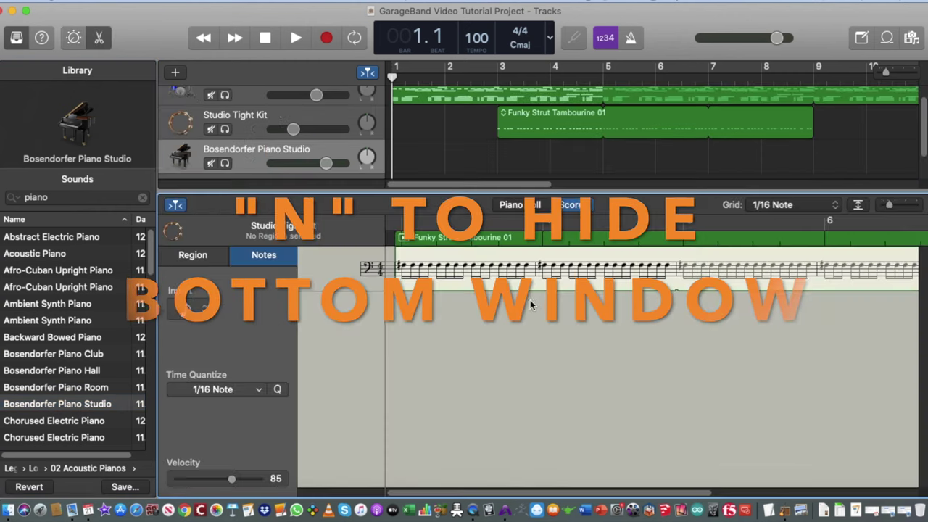
pyautogui.press('n')
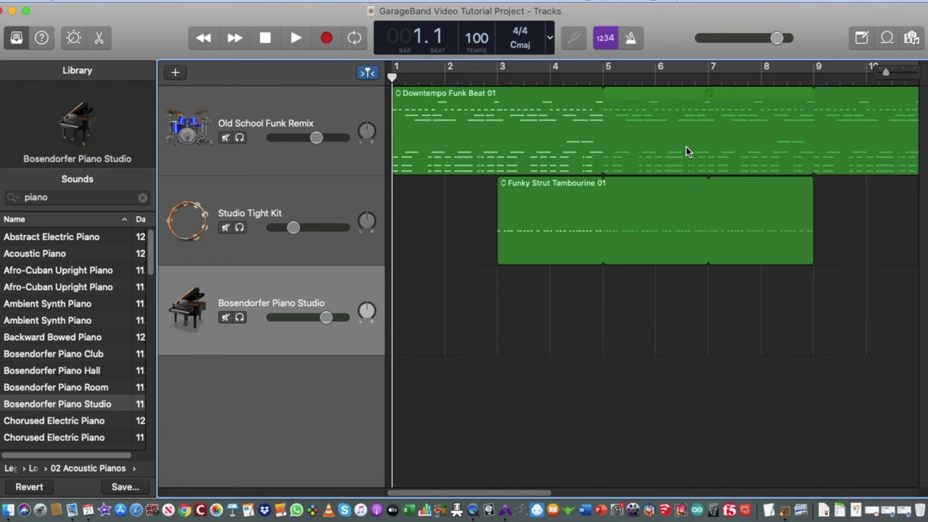
# Move the playhead into bar 6, return it to the project start, and start recording on the Bosendorfer Piano Studio track
pyautogui.click(681, 78)
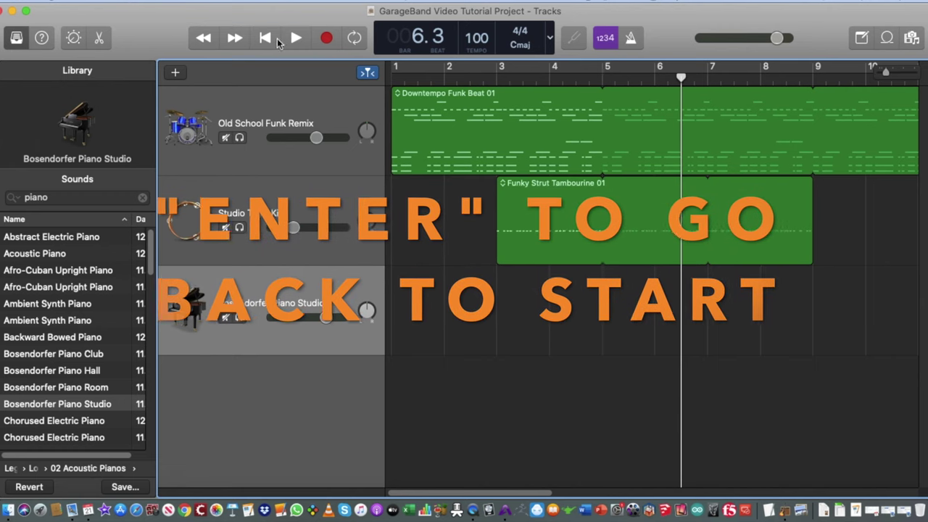
pyautogui.click(264, 40)
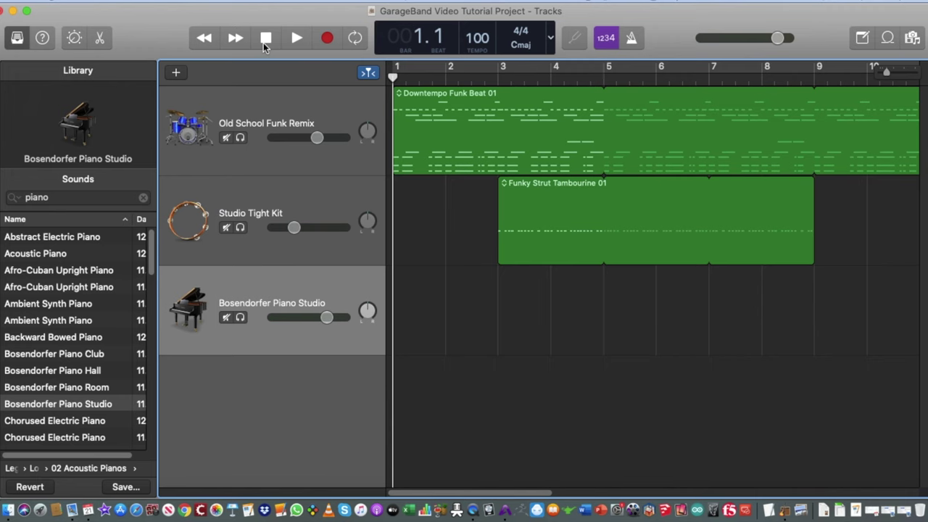
pyautogui.click(327, 39)
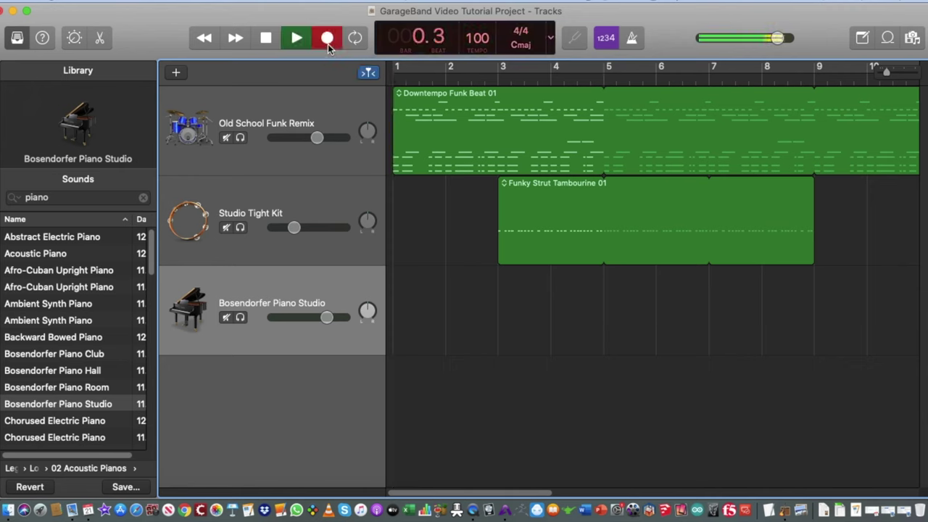
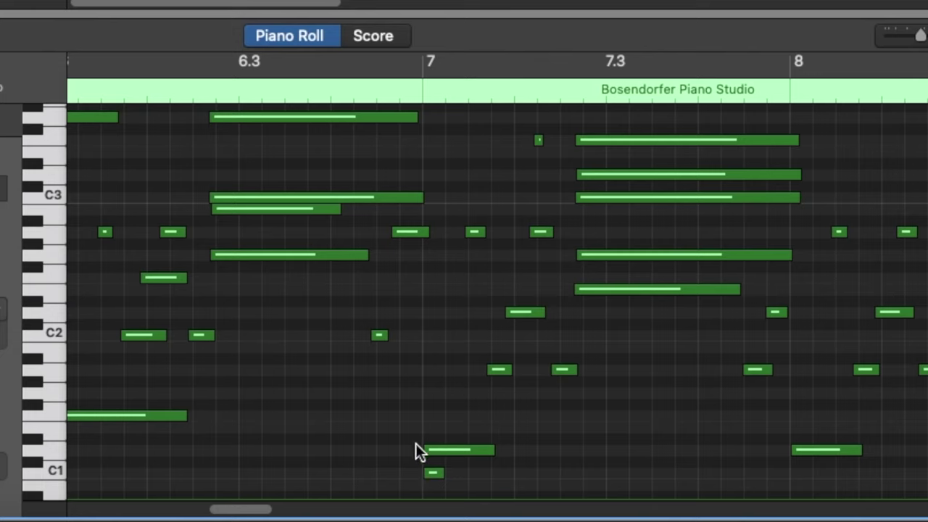
# Delete the short C1 note at the start of bar 7 from the recorded piano region in the Piano Roll
pyautogui.click(431, 474)
pyautogui.click(435, 473)
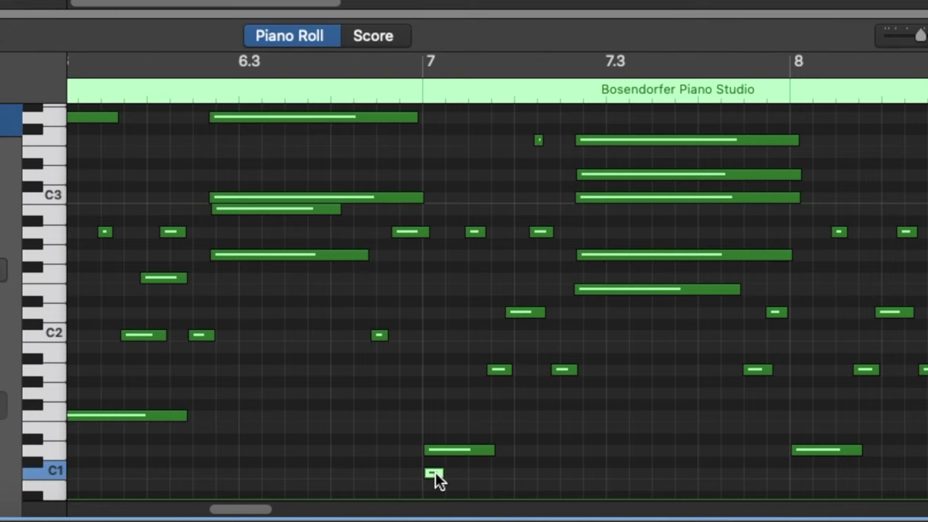
pyautogui.press('Delete')
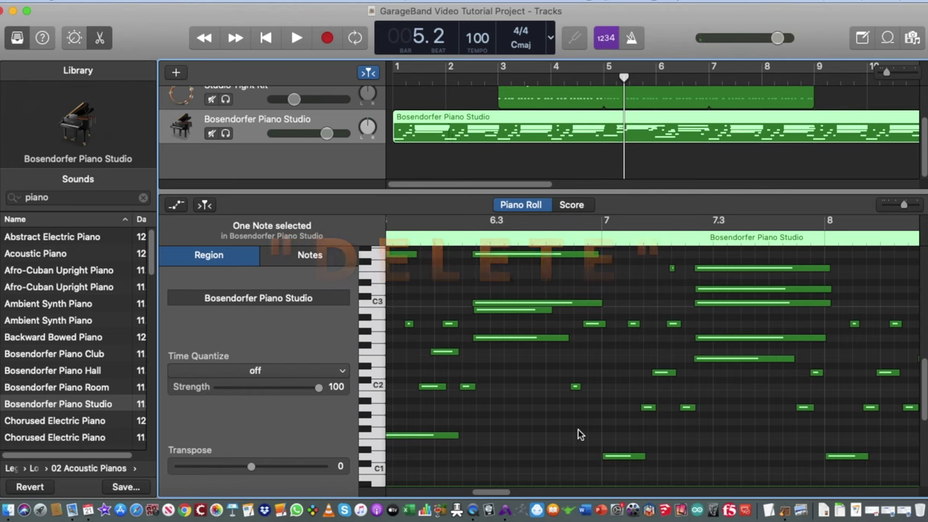
# Show the recorded piano region as notation in the score editor, enlarge the tracks area and return the playhead to the project start
pyautogui.hscroll(-5, 383, 410)
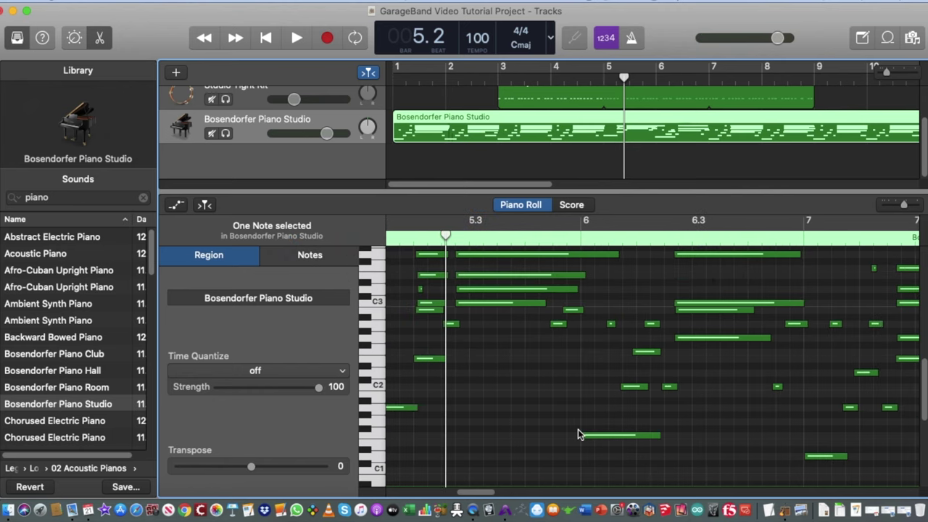
pyautogui.click(571, 205)
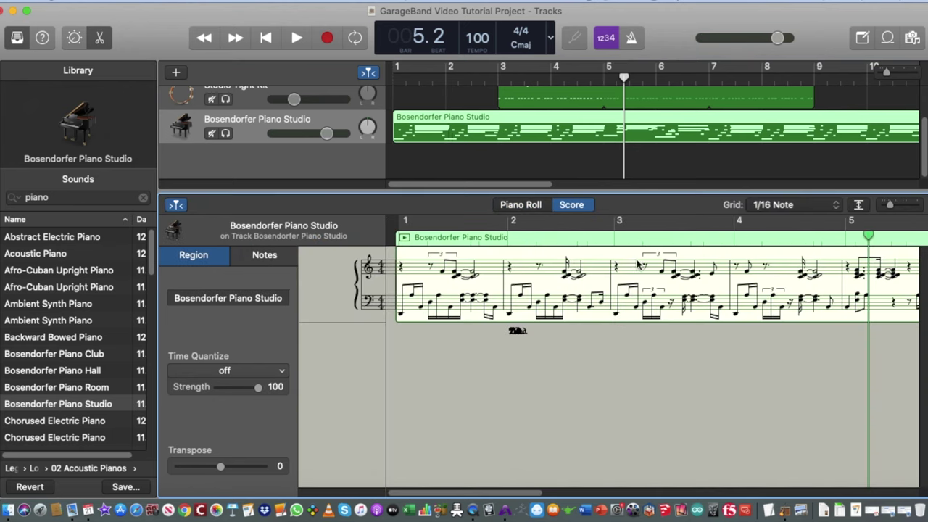
pyautogui.click(528, 205)
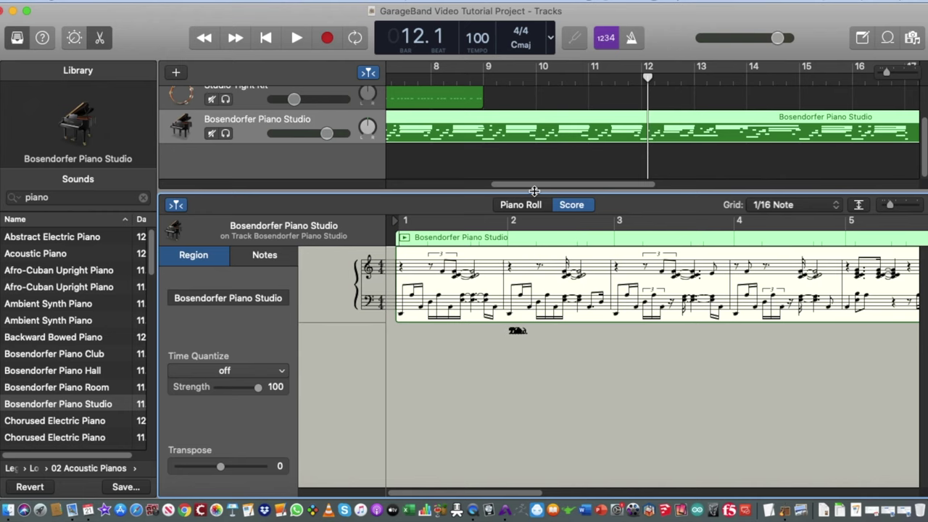
pyautogui.moveTo(534, 191); pyautogui.dragTo(345, 397)
pyautogui.press('Return')
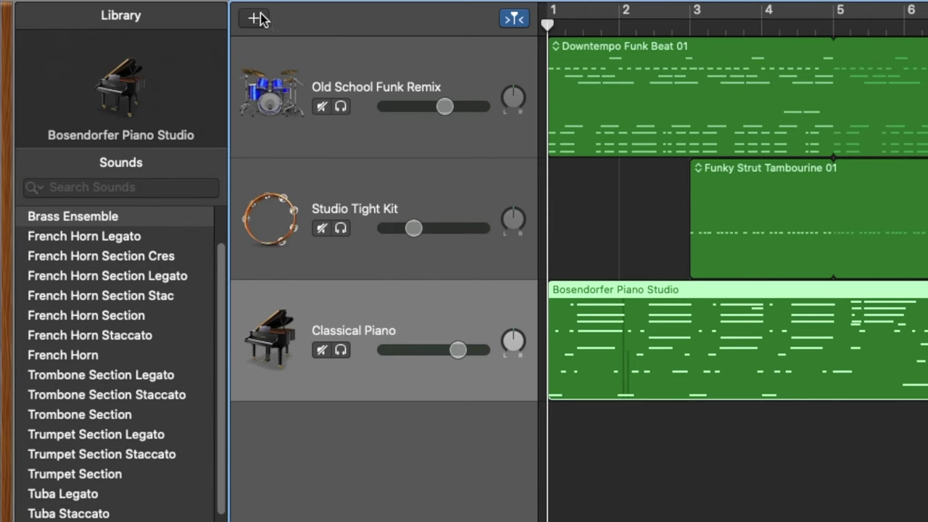
# Add a software instrument track, search the Library for brass and assign the Brass Ensemble sound to it
pyautogui.click(258, 18)
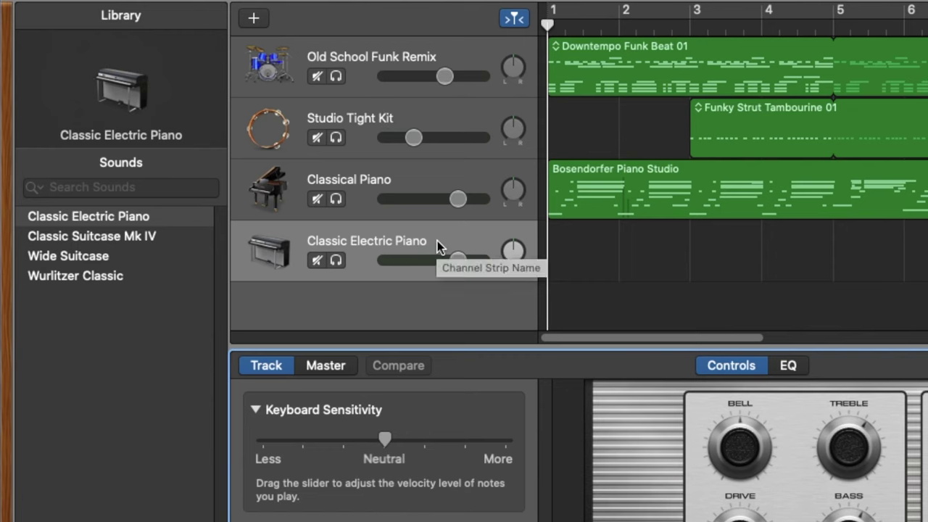
pyautogui.click(146, 190)
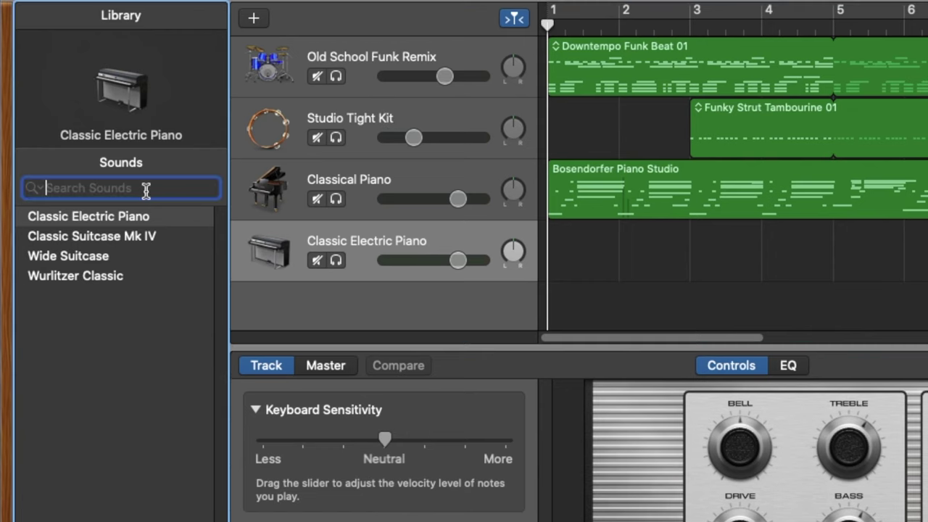
pyautogui.write('brass')
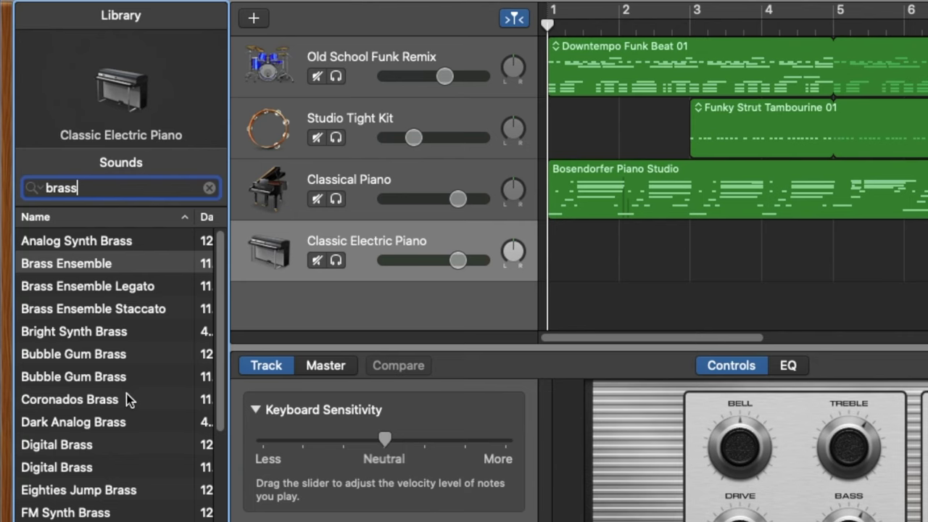
pyautogui.click(110, 266)
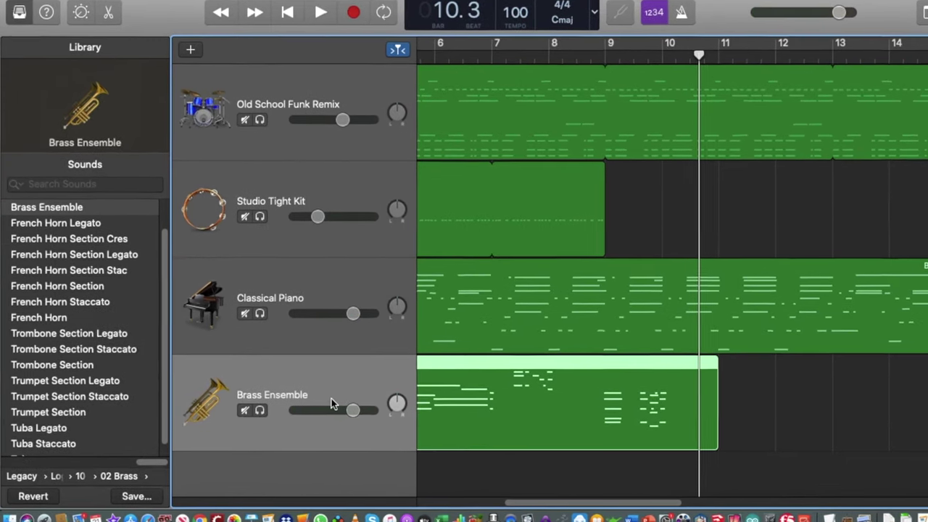
# Change the Brass Ensemble track's sound to French Horn Section Stac and play the project from the start
pyautogui.press('Return')
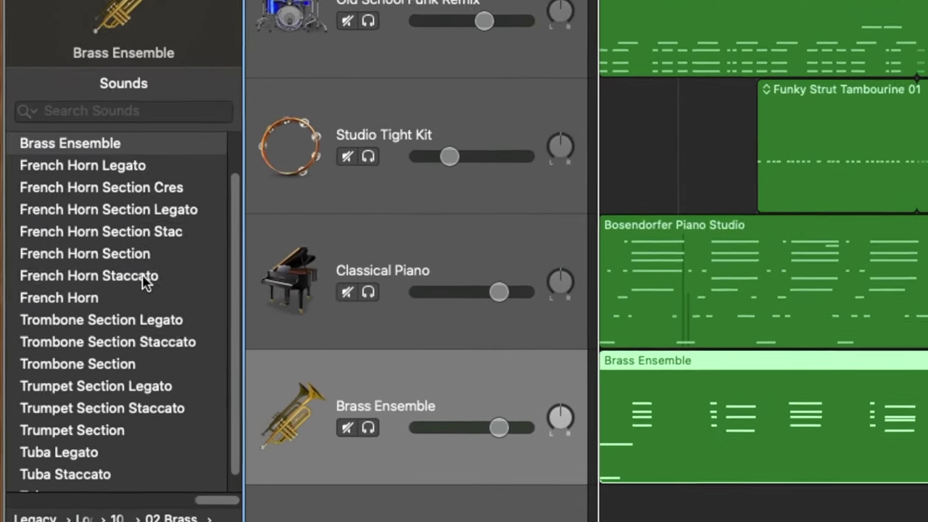
pyautogui.scroll(2, 156, 279)
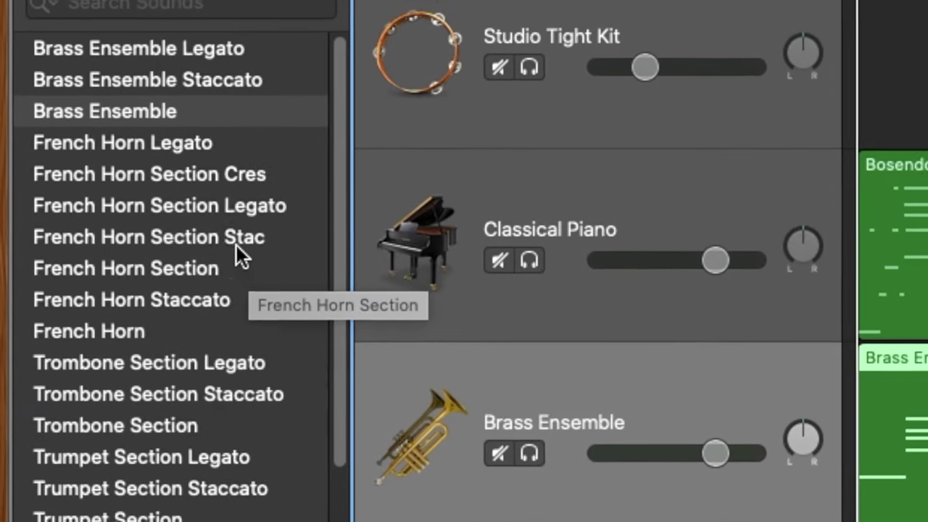
pyautogui.click(236, 243)
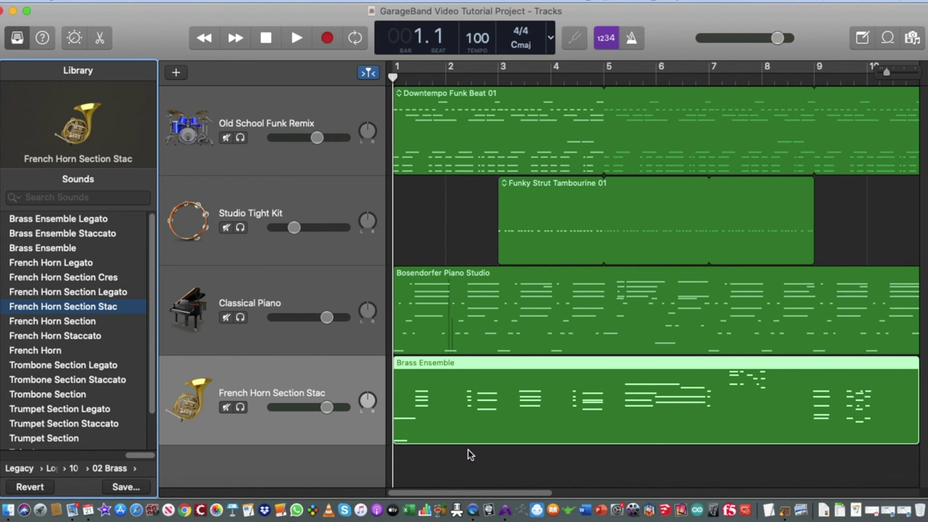
pyautogui.click(371, 383)
pyautogui.press('space')
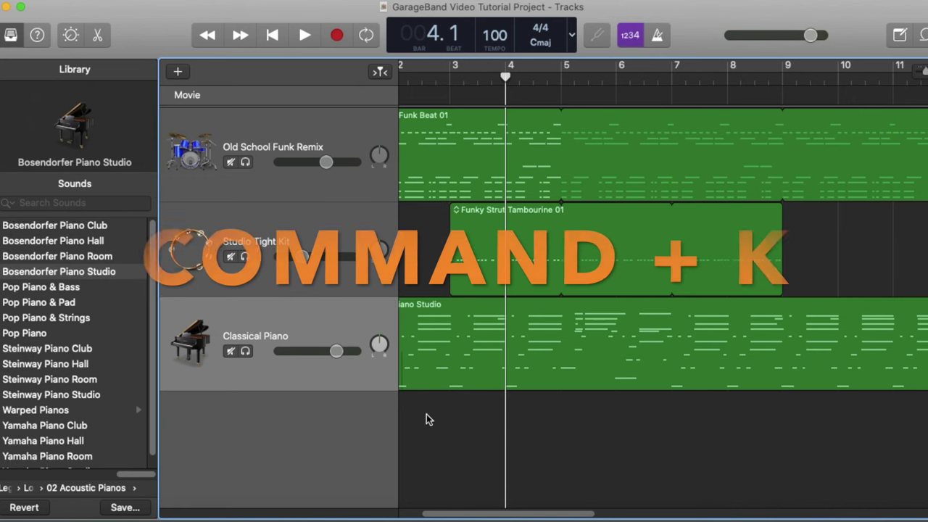
# Open the Musical Typing keyboard and play a few notes on the Classical Piano track
pyautogui.press('super+k')
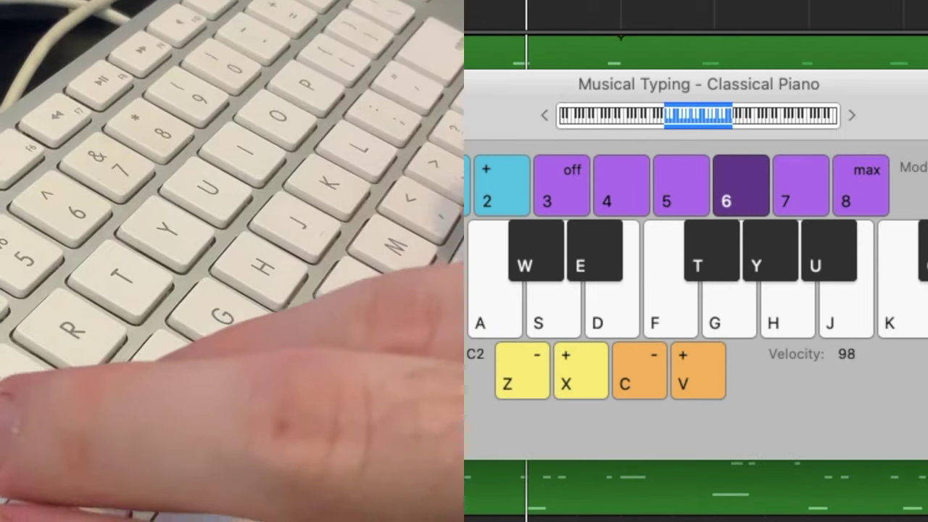
pyautogui.press('a')
pyautogui.press('d')
pyautogui.press('g')
pyautogui.press('j')
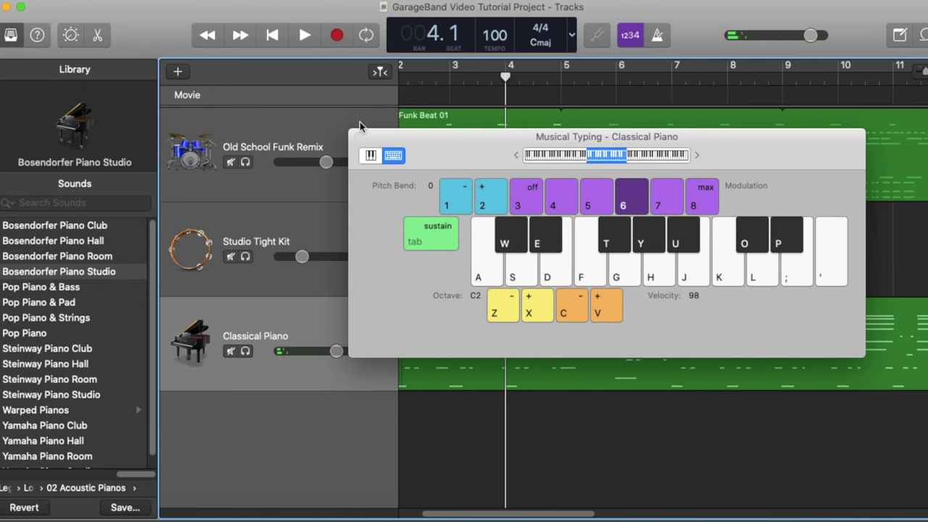
# Add a new software instrument track, search the Library for gospel voice and assign the Gospel Voice Effects sound to it
pyautogui.click(179, 72)
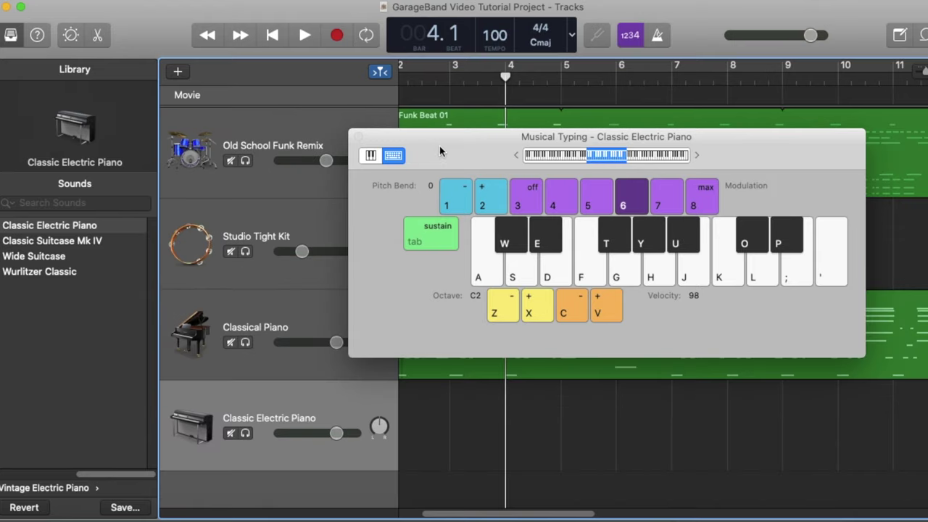
pyautogui.moveTo(439, 146); pyautogui.dragTo(472, 88)
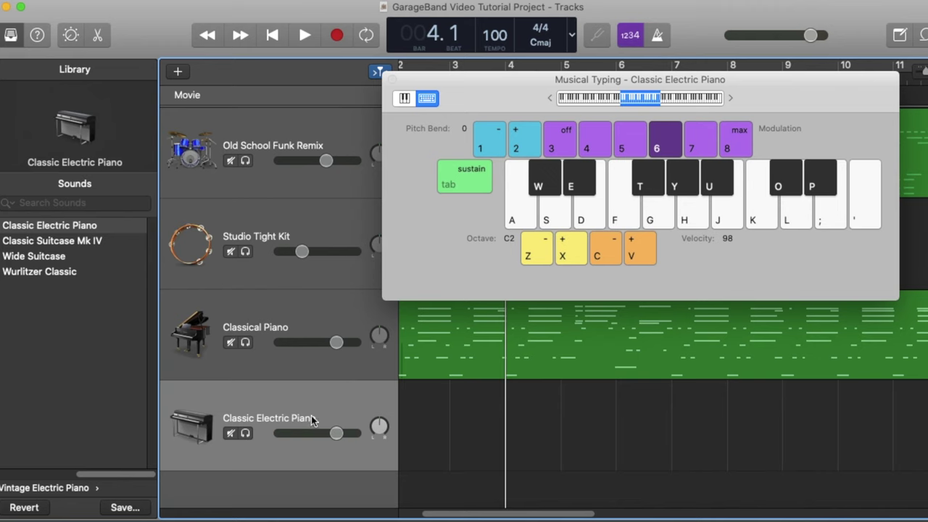
pyautogui.click(86, 204)
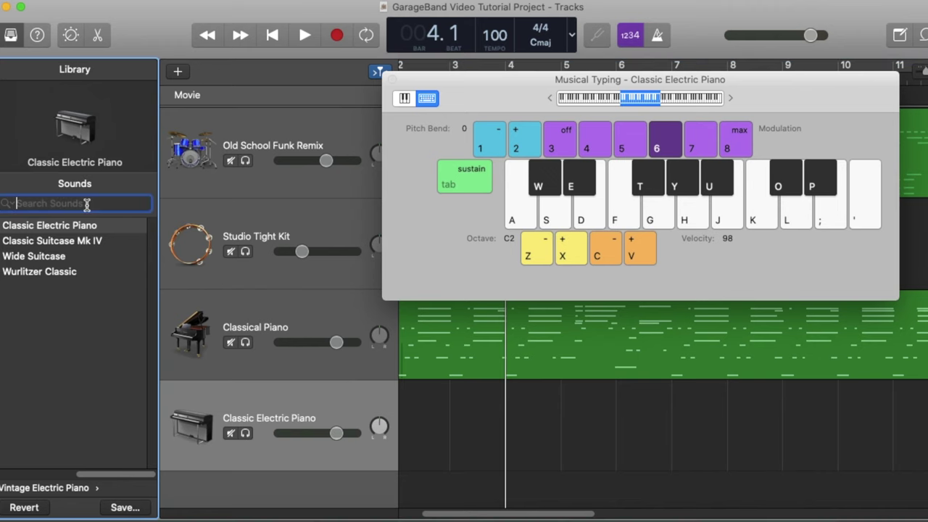
pyautogui.write('gospel voice')
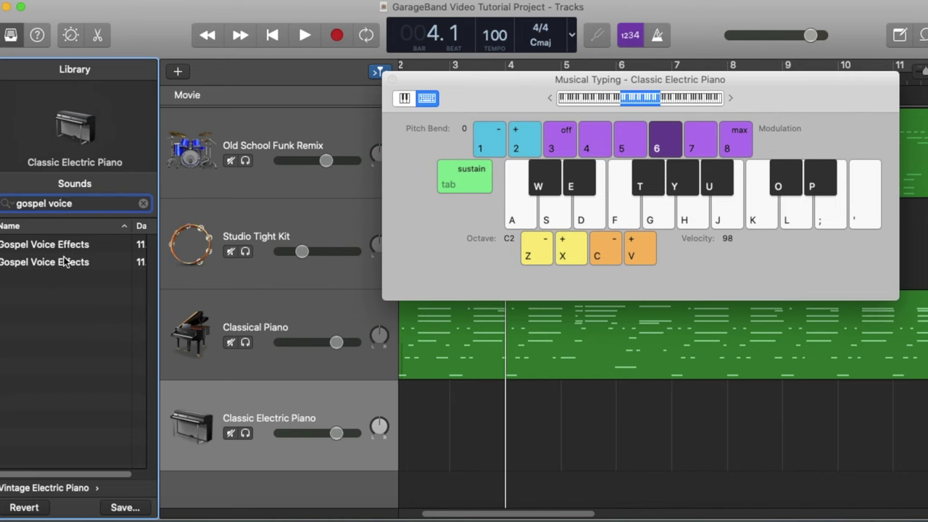
pyautogui.click(65, 246)
pyautogui.click(309, 414)
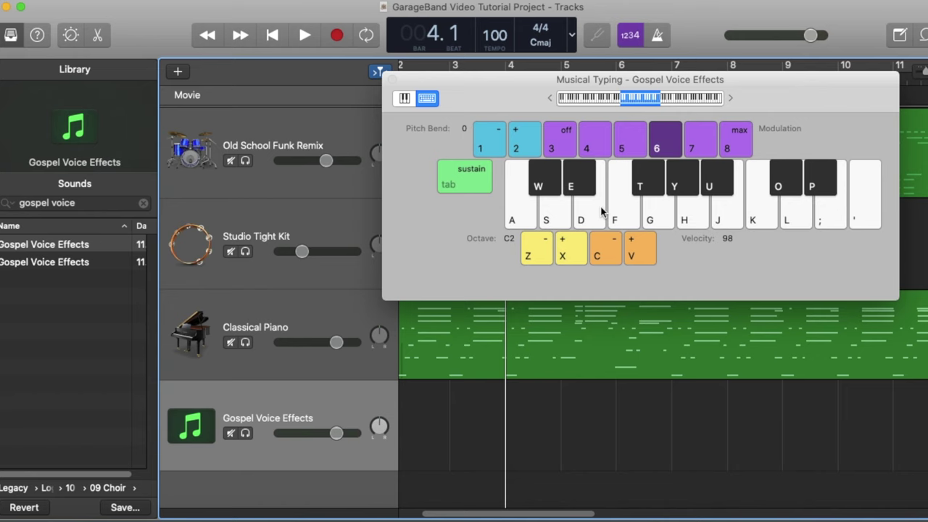
# Audition the Gospel Voice Effects sound by playing a few notes with Musical Typing
pyautogui.press('s')
pyautogui.press('f')
pyautogui.press('h')
pyautogui.press('k')
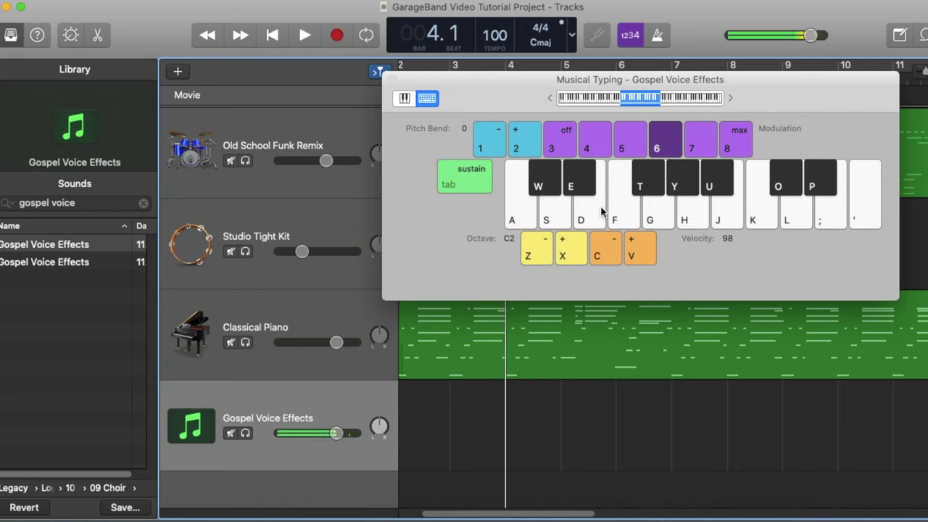
# Record a chord part on the Gospel Voice Effects track with Musical Typing, starting at bar 4 and stopping just past bar 9
pyautogui.moveTo(529, 79); pyautogui.dragTo(342, 152)
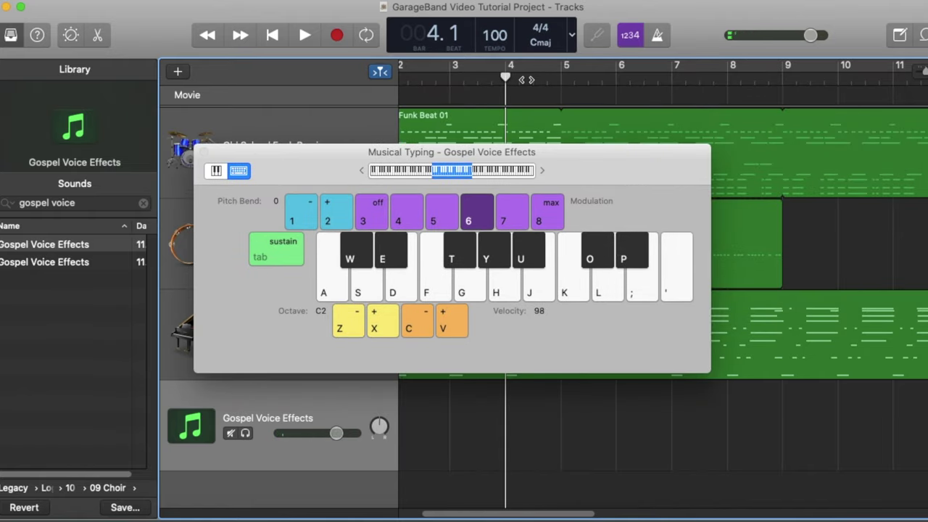
pyautogui.click(343, 38)
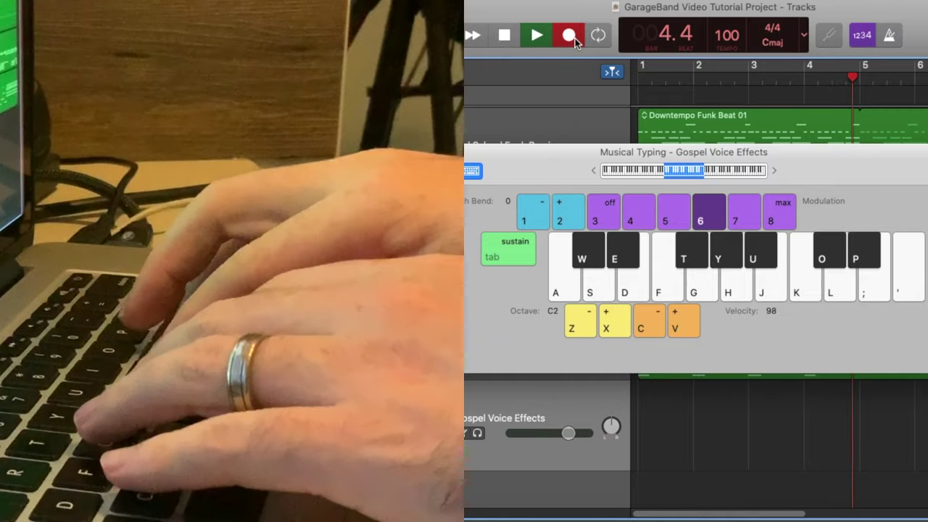
pyautogui.press('a')
pyautogui.press('d')
pyautogui.press('h')
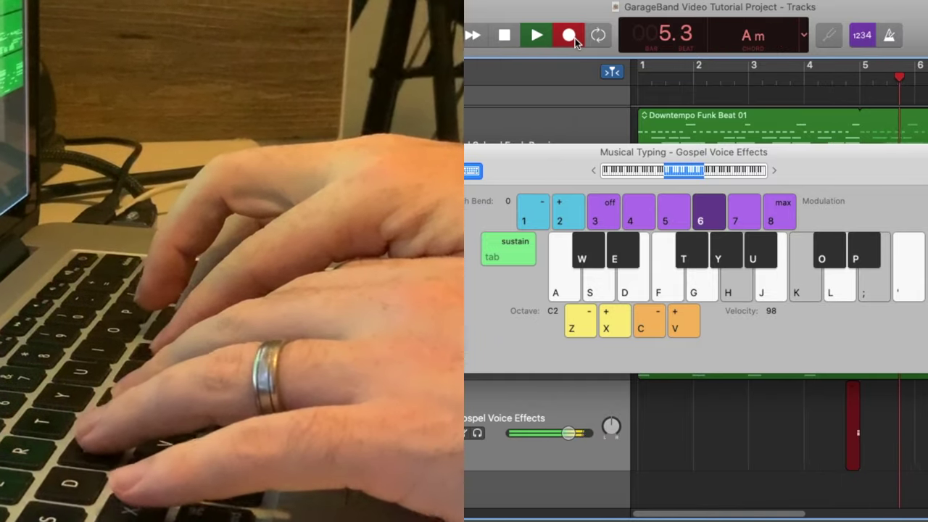
pyautogui.press('s')
pyautogui.press('f')
pyautogui.press('j')
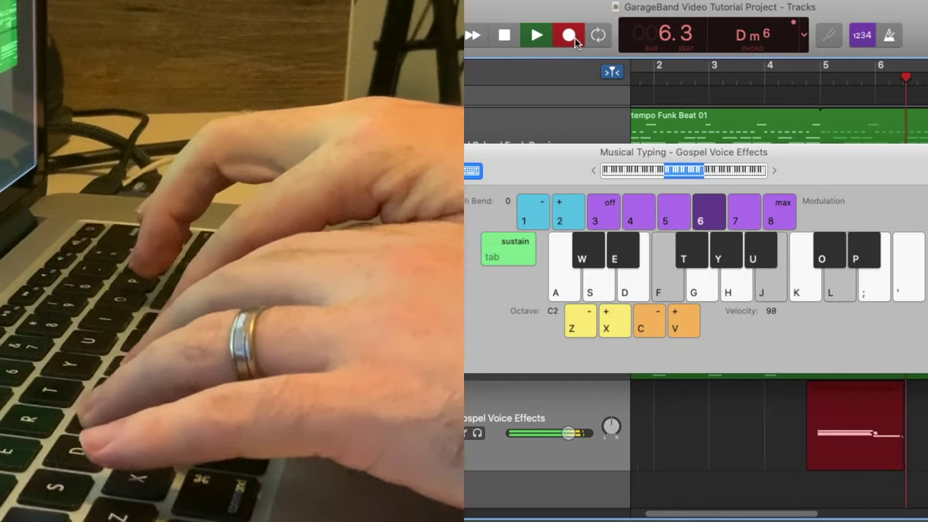
pyautogui.press('s')
pyautogui.press('d')
pyautogui.press('h')
pyautogui.press('f')
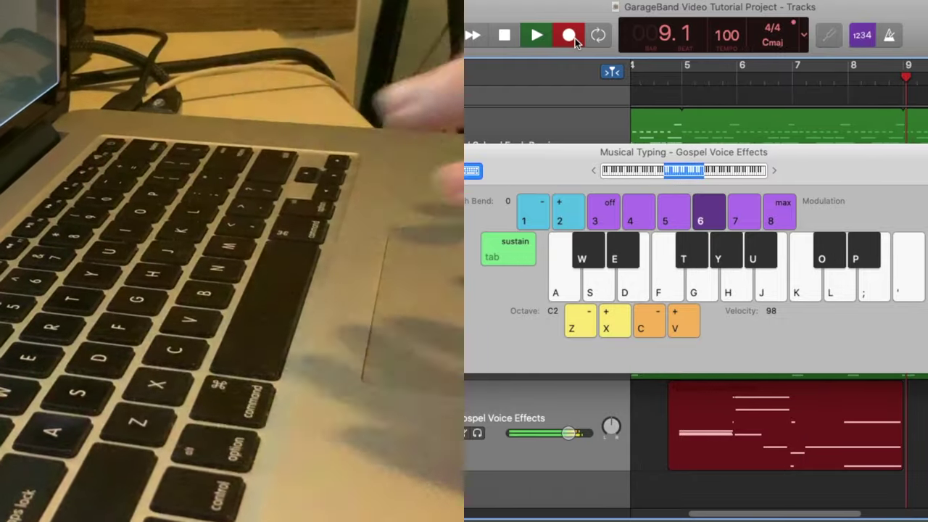
pyautogui.press('space')
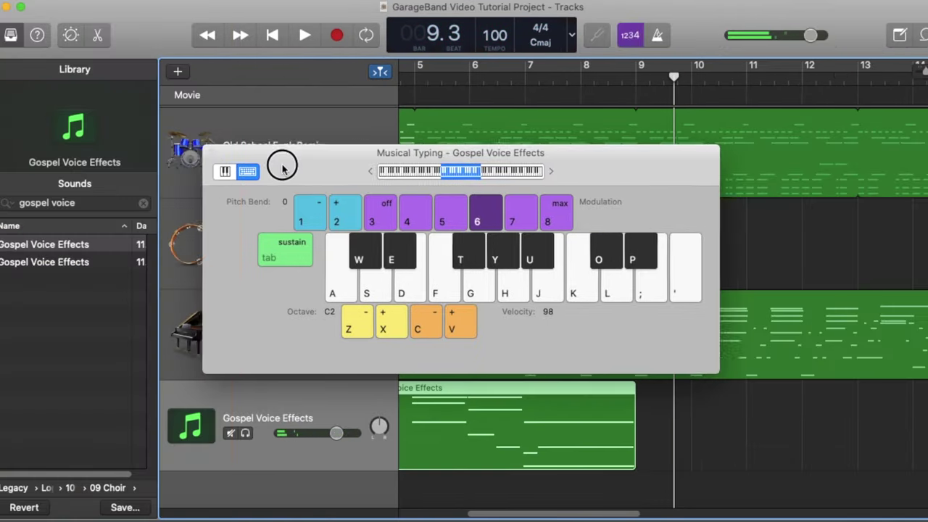
# Lower the Gospel Voice Effects track's volume and close the Musical Typing window
pyautogui.moveTo(515, 162); pyautogui.dragTo(794, 120)
pyautogui.hscroll(-3, 481, 433)
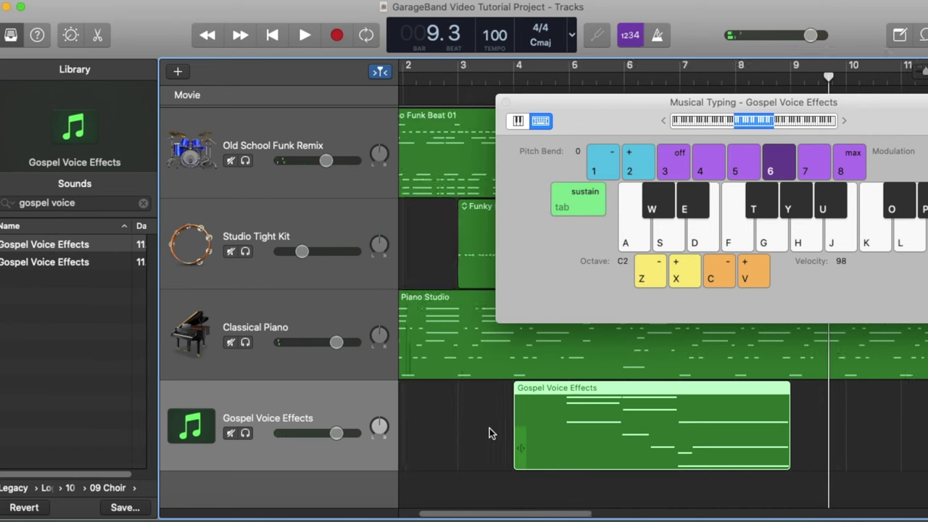
pyautogui.moveTo(335, 434); pyautogui.dragTo(298, 434)
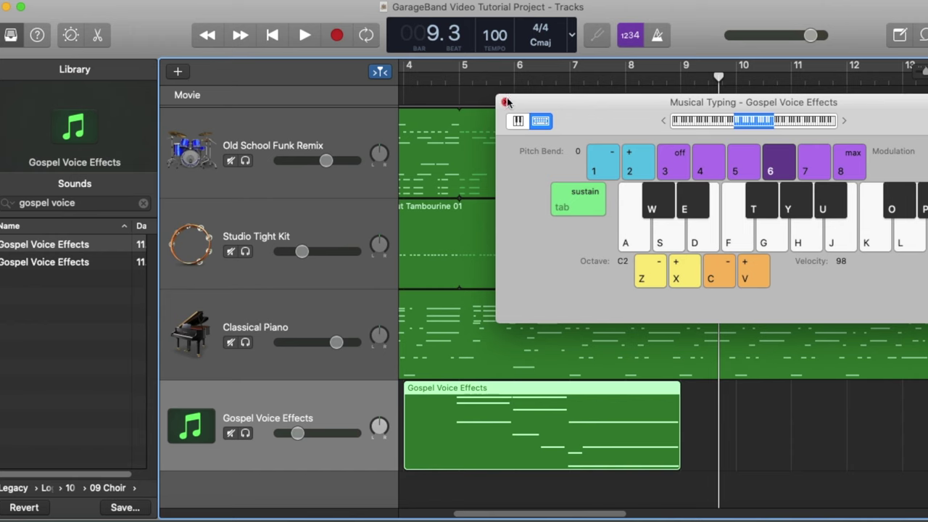
pyautogui.moveTo(605, 129); pyautogui.dragTo(427, 98)
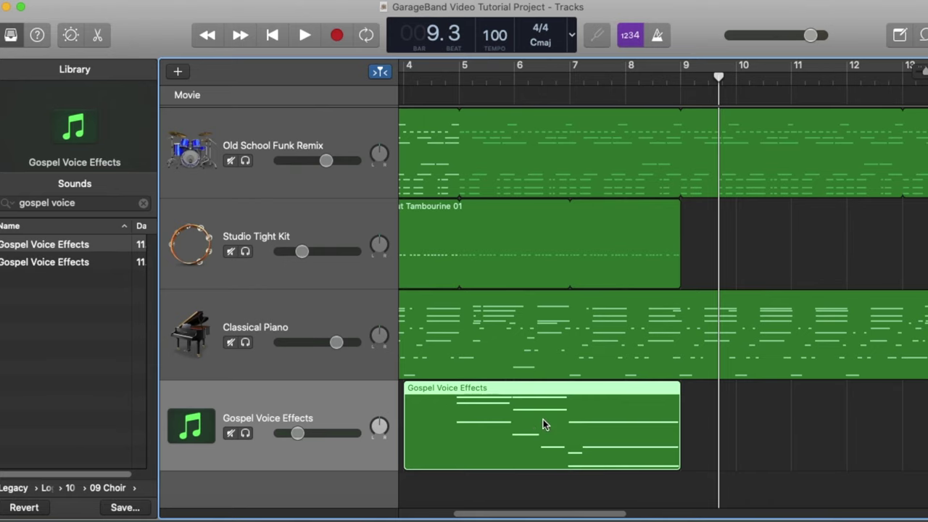
# Open the Gospel Voice Effects region in the Piano Roll and play it back up to bar 9
pyautogui.doubleClick(543, 423)
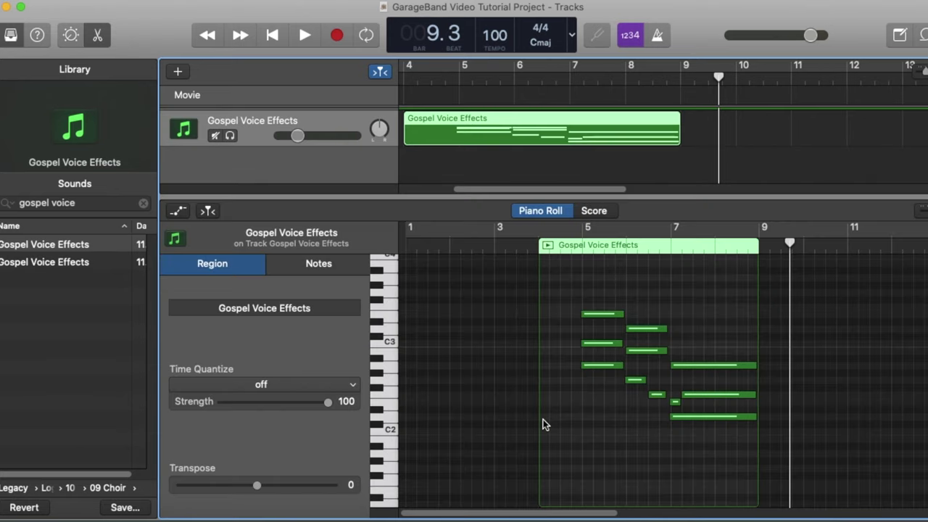
pyautogui.click(564, 248)
pyautogui.press('space')
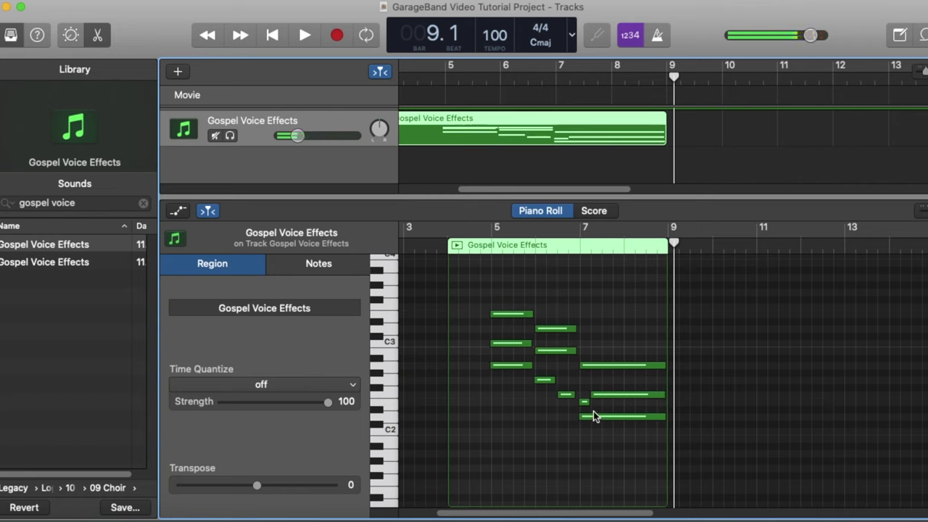
# Delete the short stray note at bar 7 and extend the start of the final chord's middle note back to bar 7
pyautogui.click(584, 402)
pyautogui.click(599, 406)
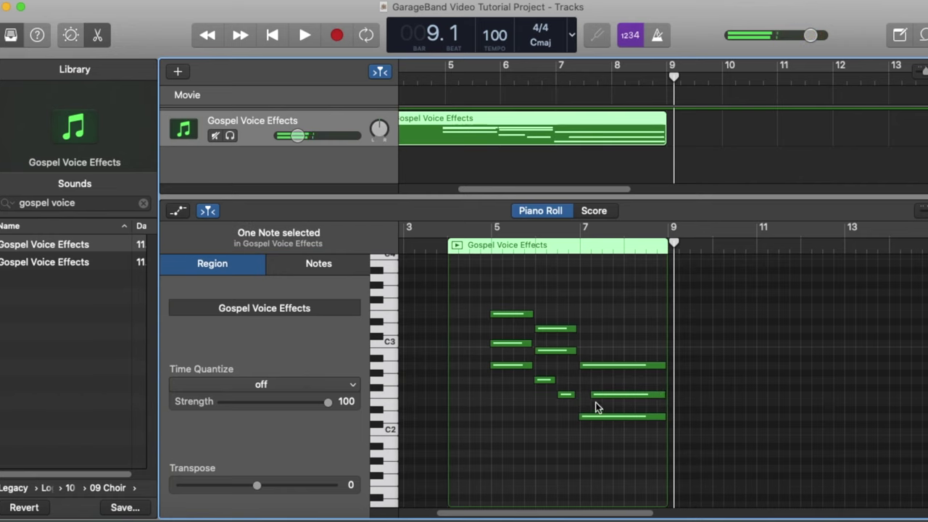
pyautogui.moveTo(592, 396); pyautogui.dragTo(585, 417)
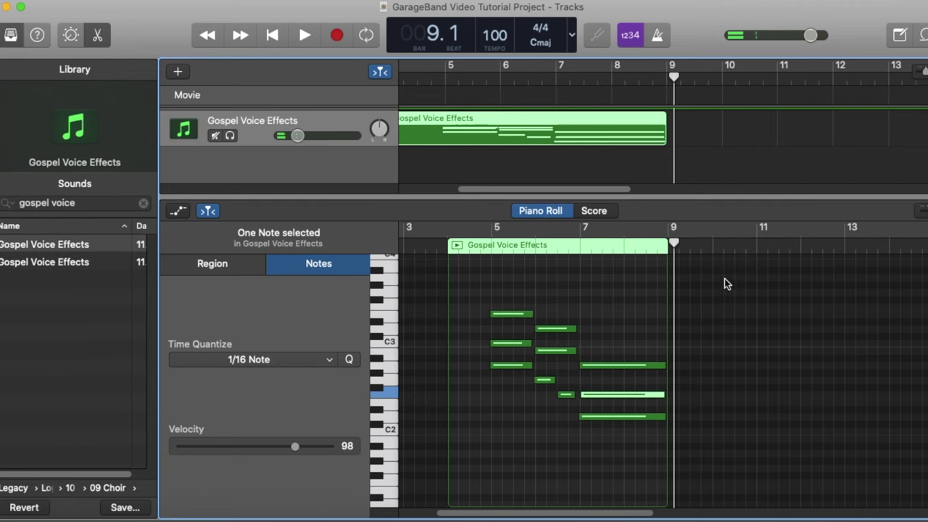
pyautogui.press('super+k')
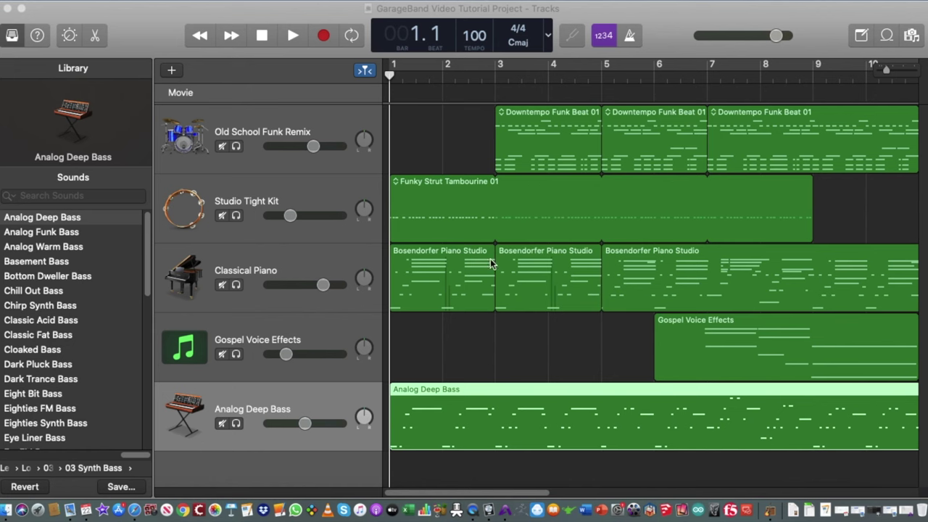
# Add an audio track for recording from a microphone or line input and record a part on it from just before bar 3
pyautogui.click(167, 71)
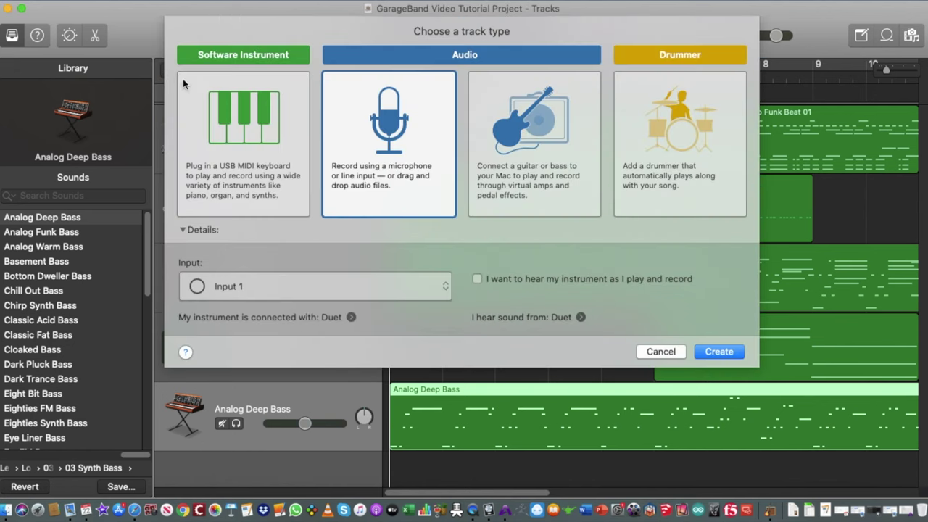
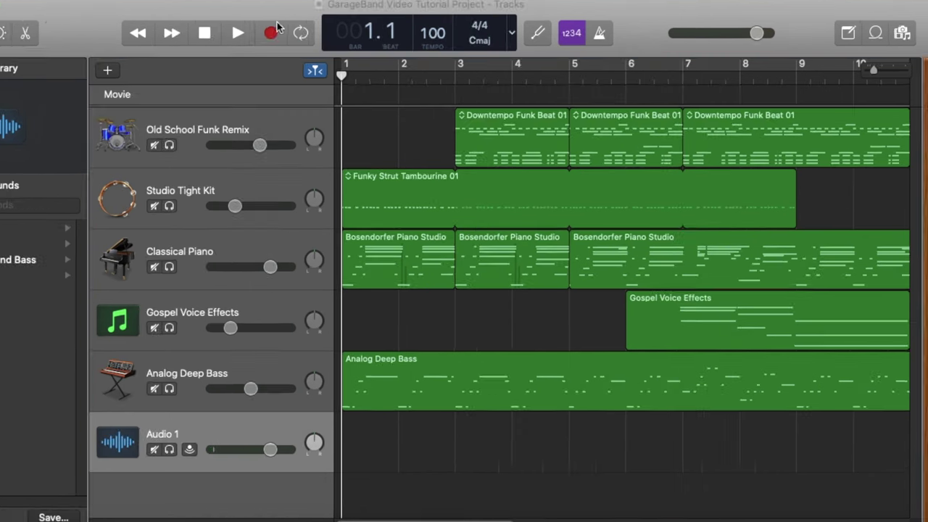
pyautogui.click(330, 35)
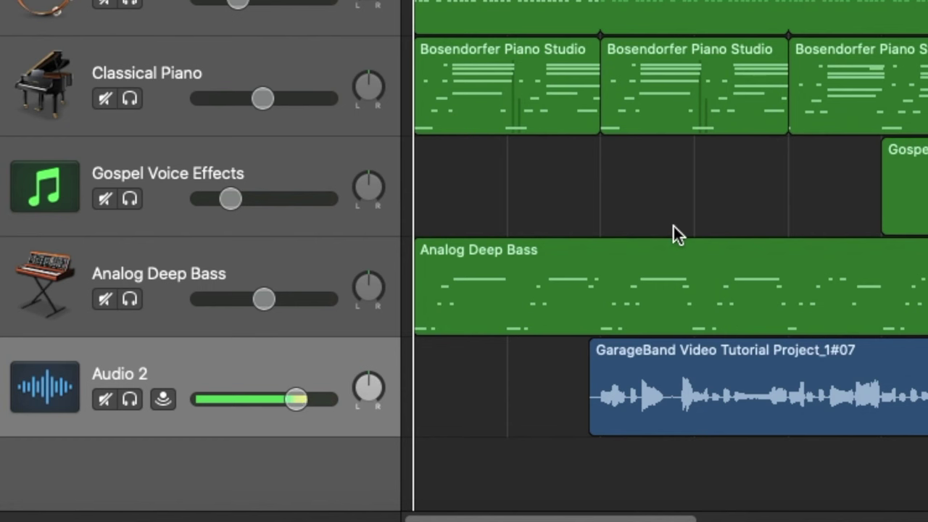
# Play back the Audio 2 track soloed and rename it SAX
pyautogui.click(132, 400)
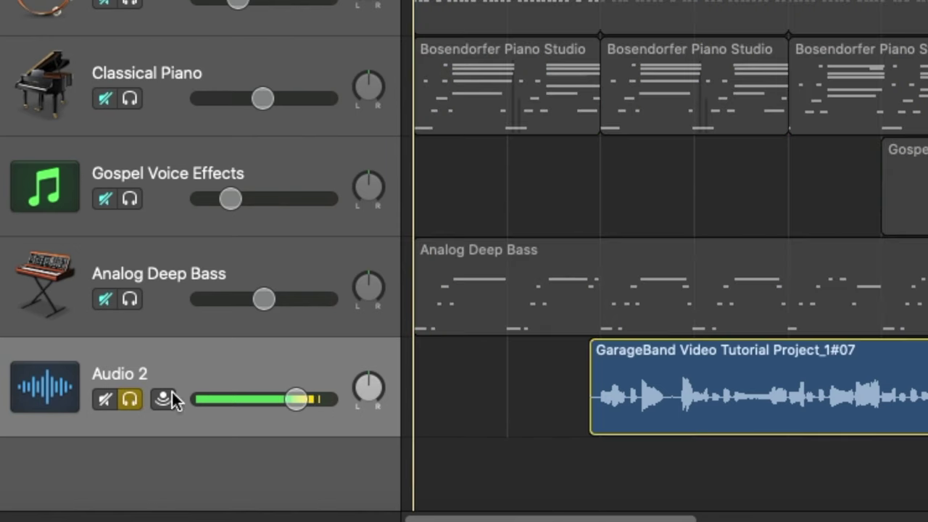
pyautogui.press('space')
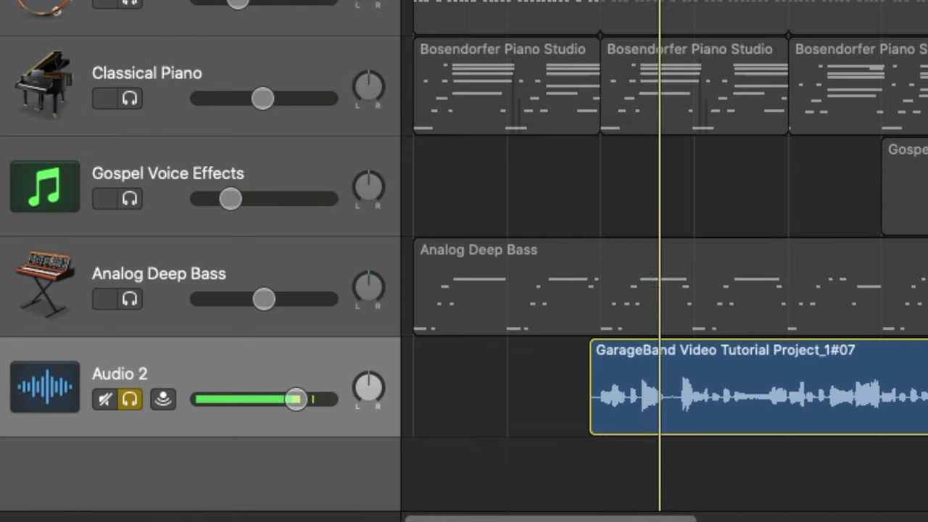
pyautogui.doubleClick(123, 378)
pyautogui.write('SAX')
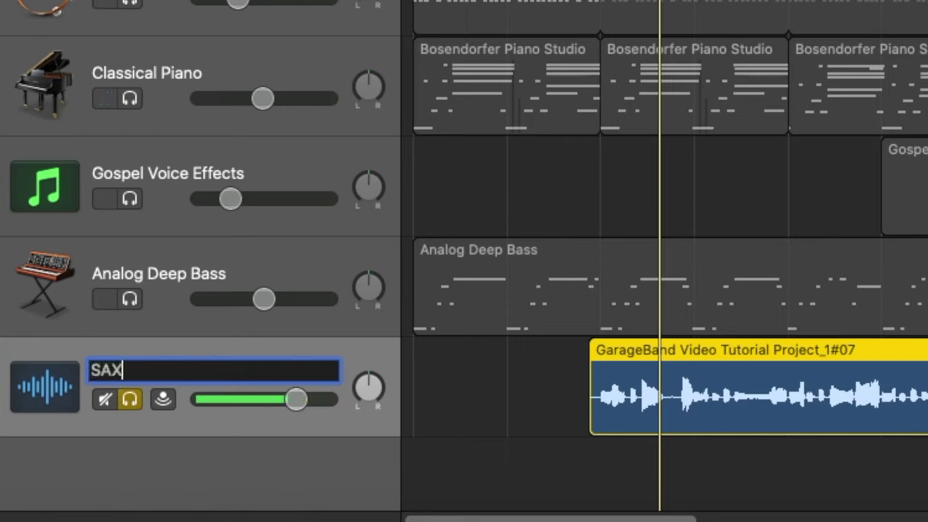
pyautogui.press('Return')
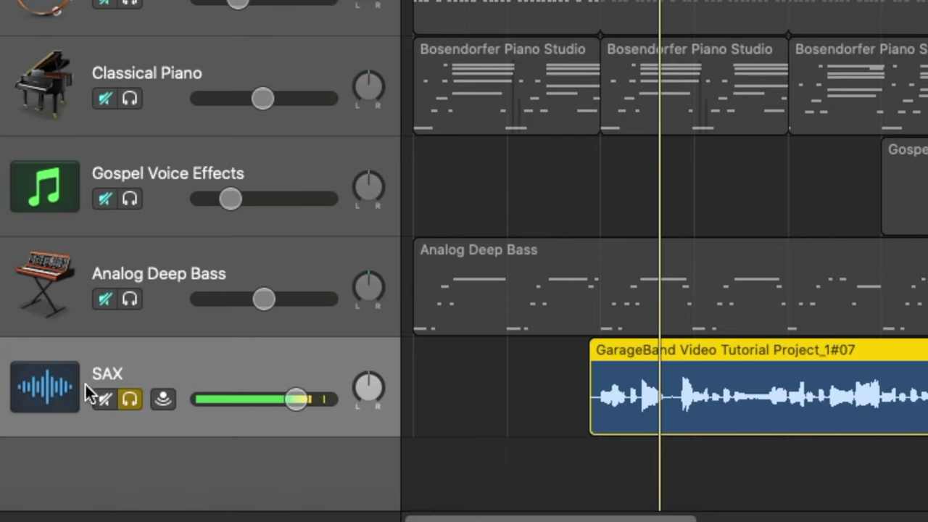
# Give the SAX track a saxophone icon from the Wind category and unsolo the track
pyautogui.keyDown('ctrl'); pyautogui.click(47, 391); pyautogui.keyUp('ctrl')
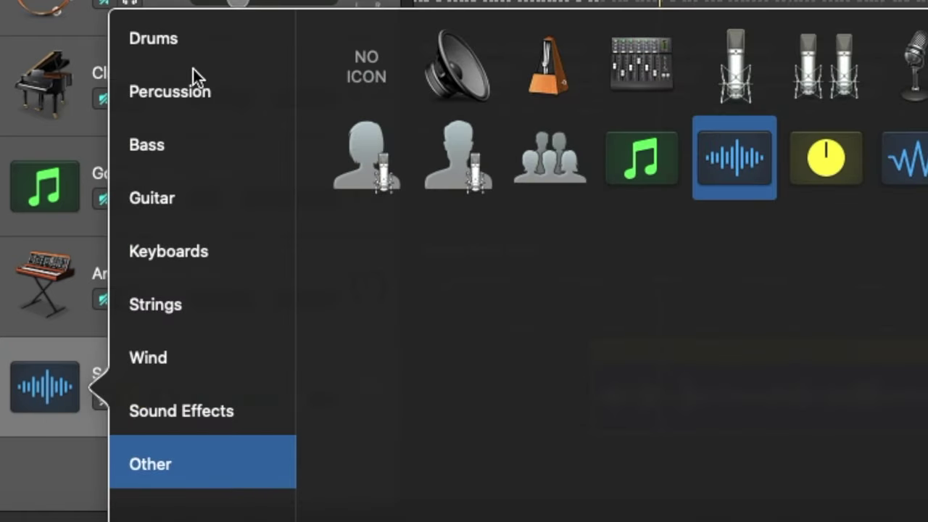
pyautogui.click(203, 165)
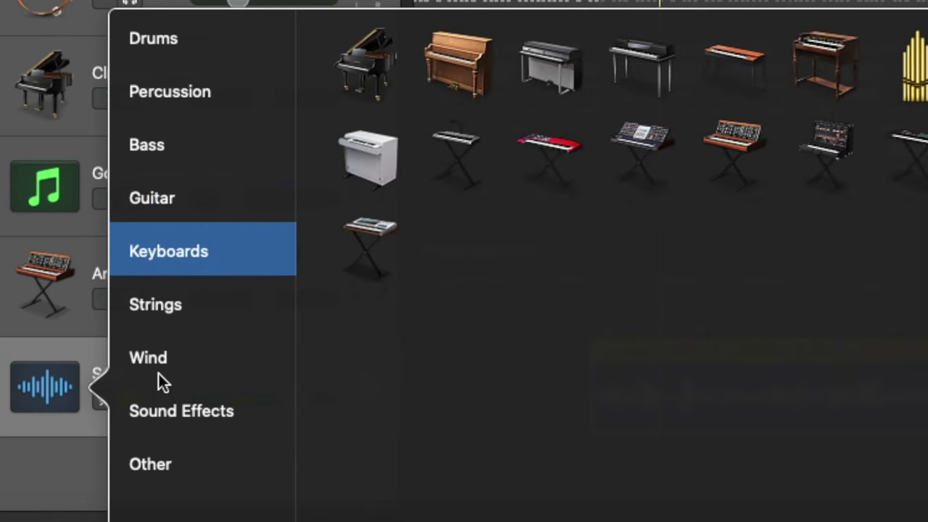
pyautogui.moveTo(156, 359)
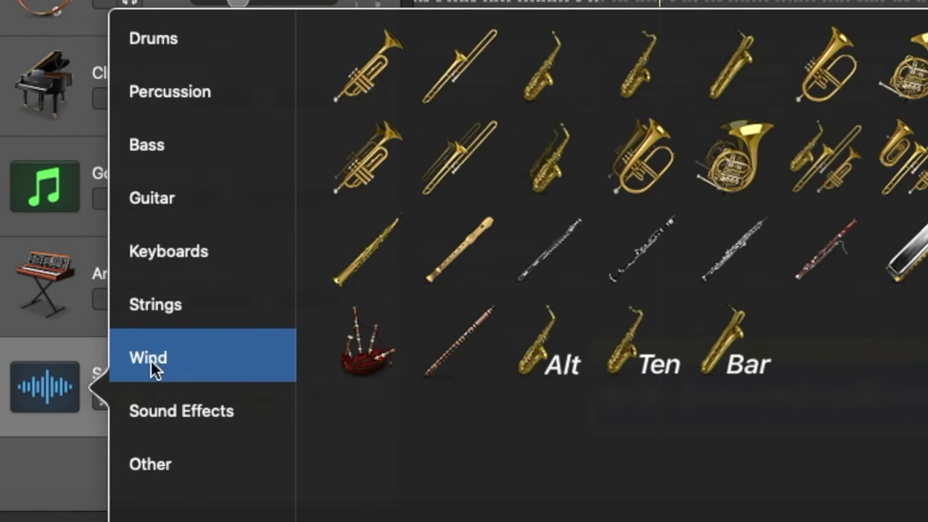
pyautogui.click(538, 86)
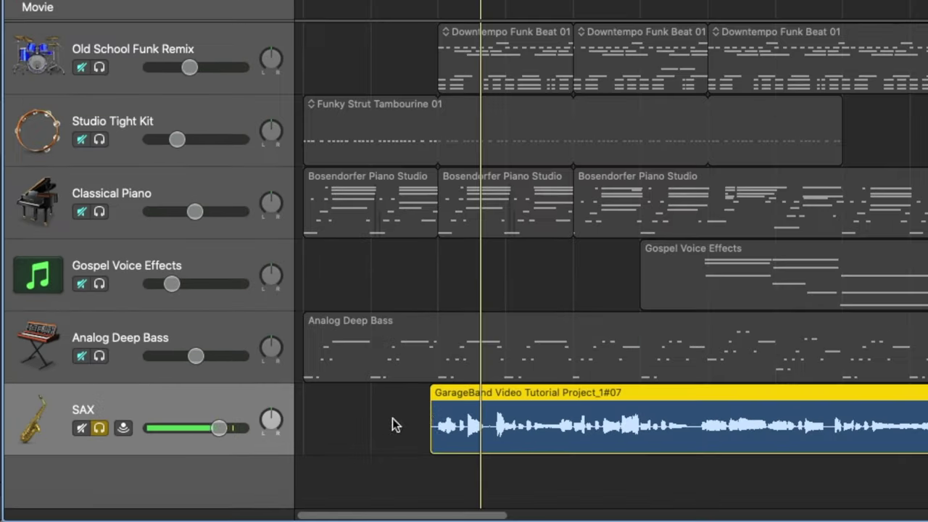
pyautogui.click(100, 429)
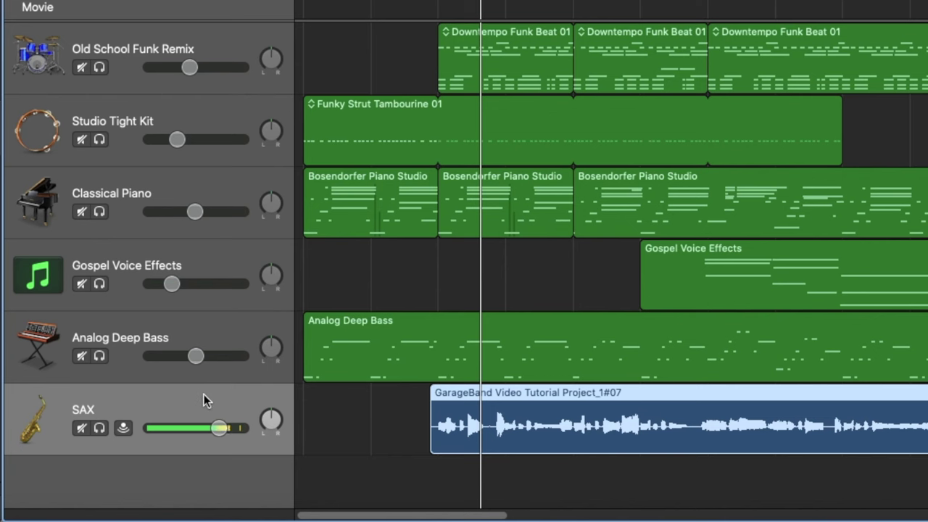
# Switch on Master Echo with the SAX track's send at about one third and play the track soloed
pyautogui.press('b')
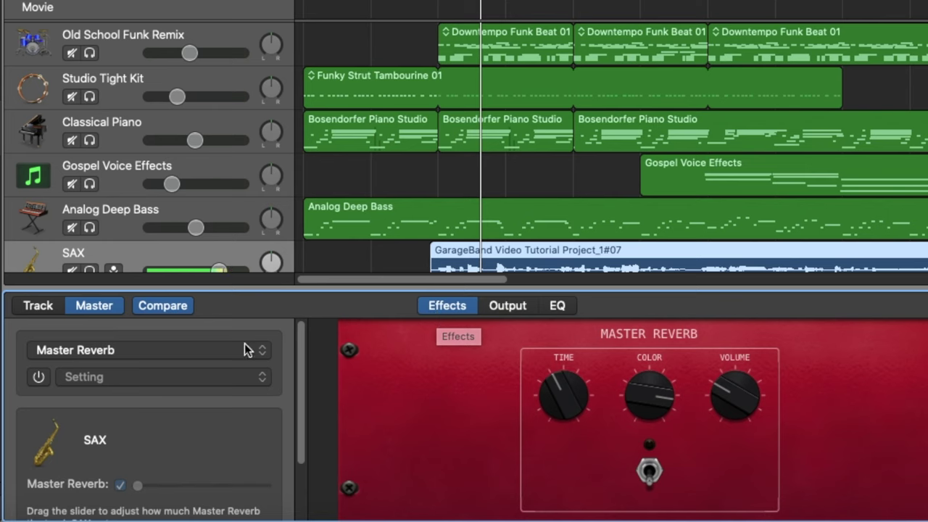
pyautogui.click(90, 353)
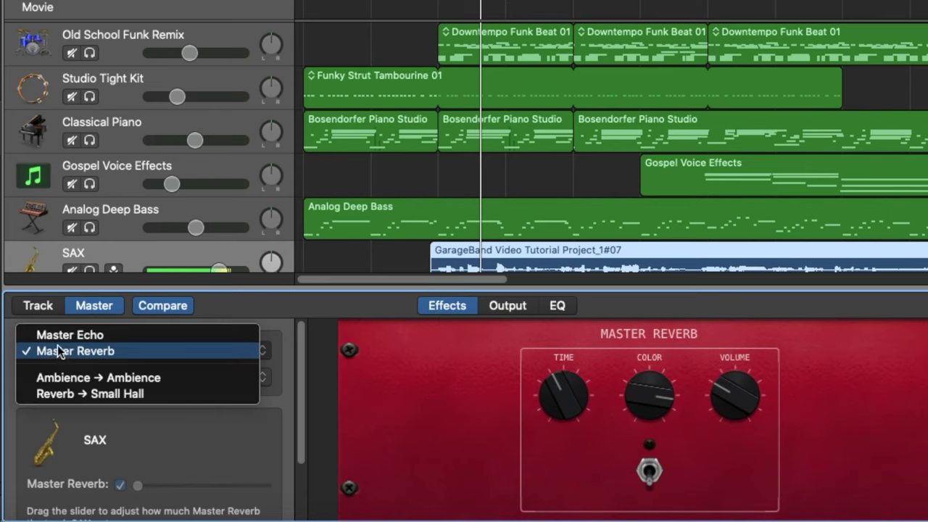
pyautogui.click(92, 337)
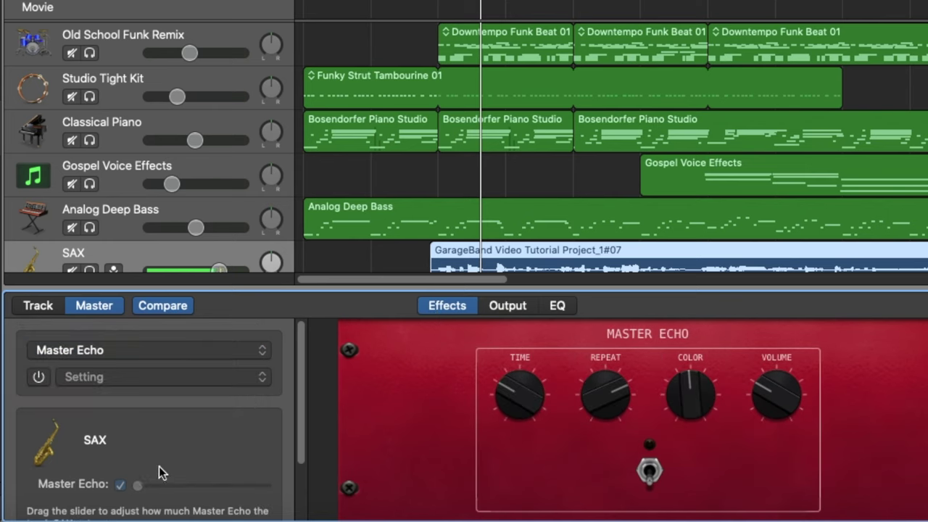
pyautogui.click(39, 377)
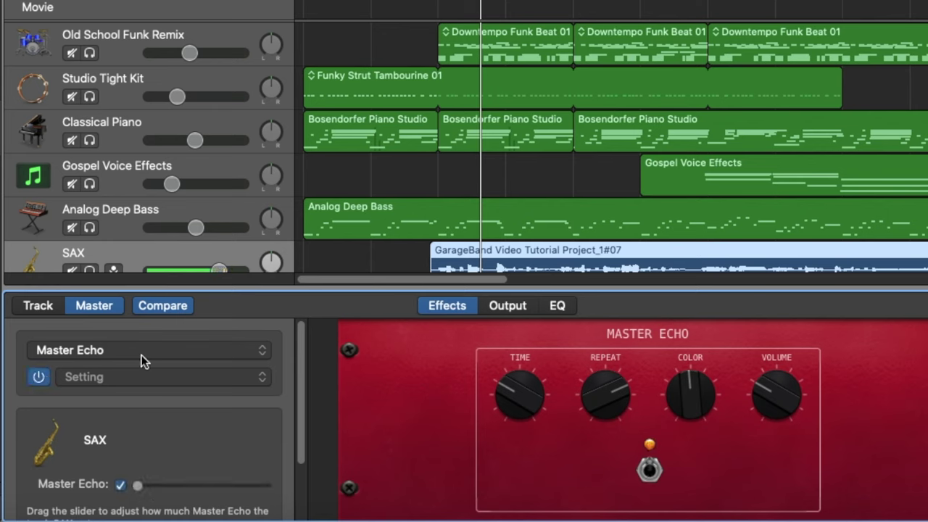
pyautogui.moveTo(141, 490); pyautogui.dragTo(185, 492)
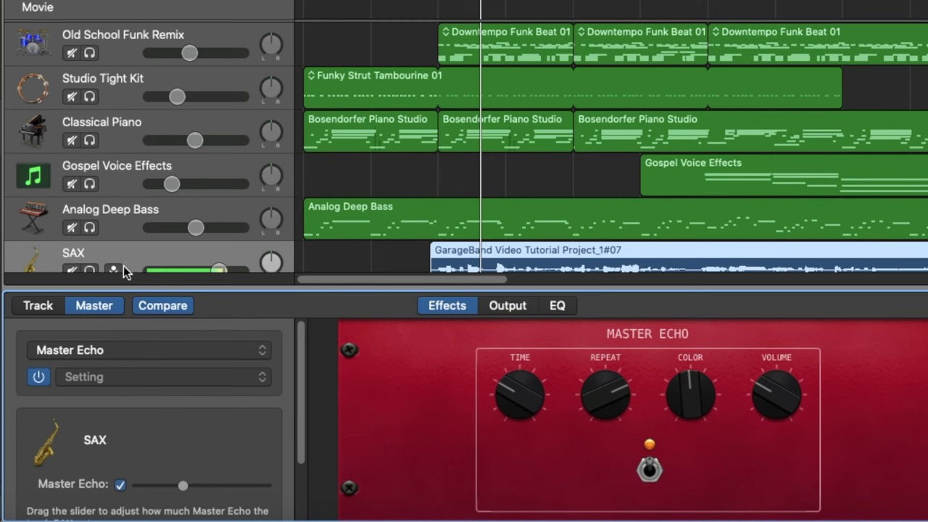
pyautogui.click(89, 269)
pyautogui.scroll(-3, 256, 260)
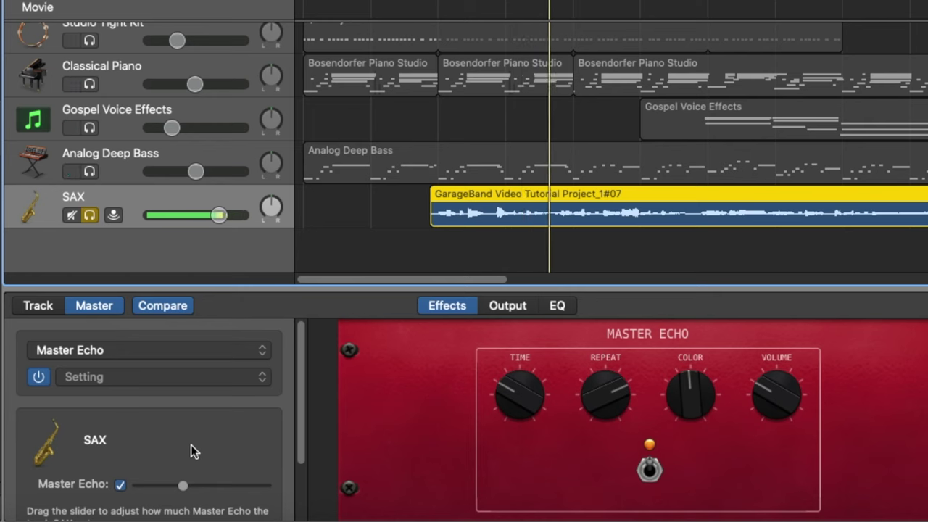
# Shape the master EQ with a low cut at 136 Hz, a high-shelf boost of about 5 dB and a 5 dB boost at 890 Hz
pyautogui.click(557, 306)
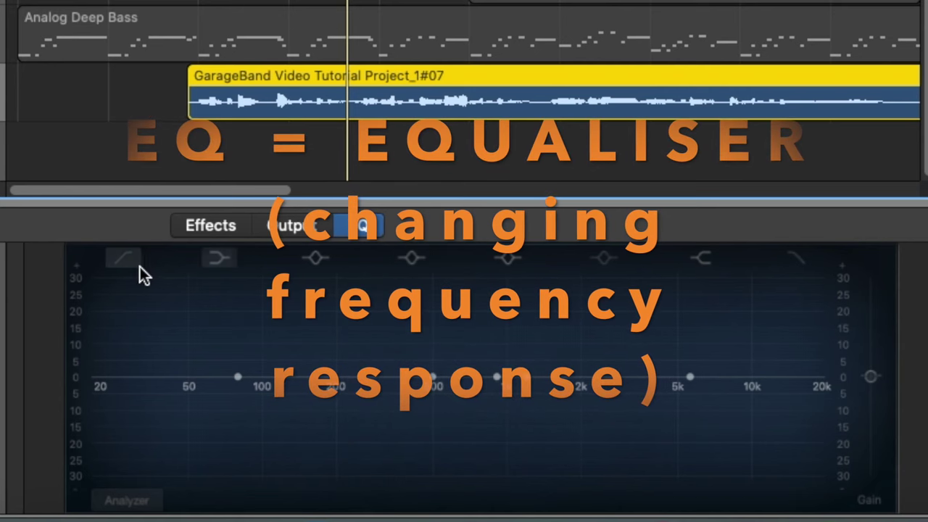
pyautogui.click(130, 261)
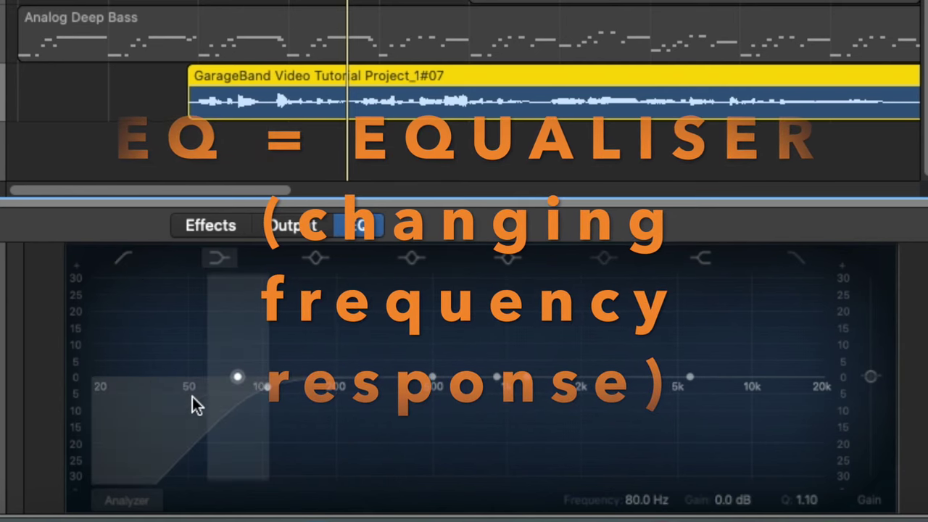
pyautogui.moveTo(245, 383); pyautogui.dragTo(299, 384)
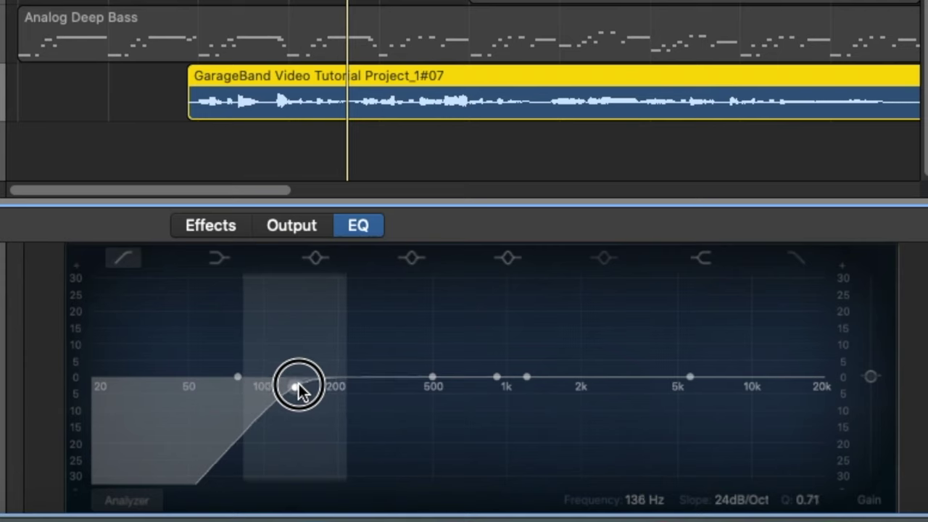
pyautogui.moveTo(690, 378); pyautogui.dragTo(658, 360)
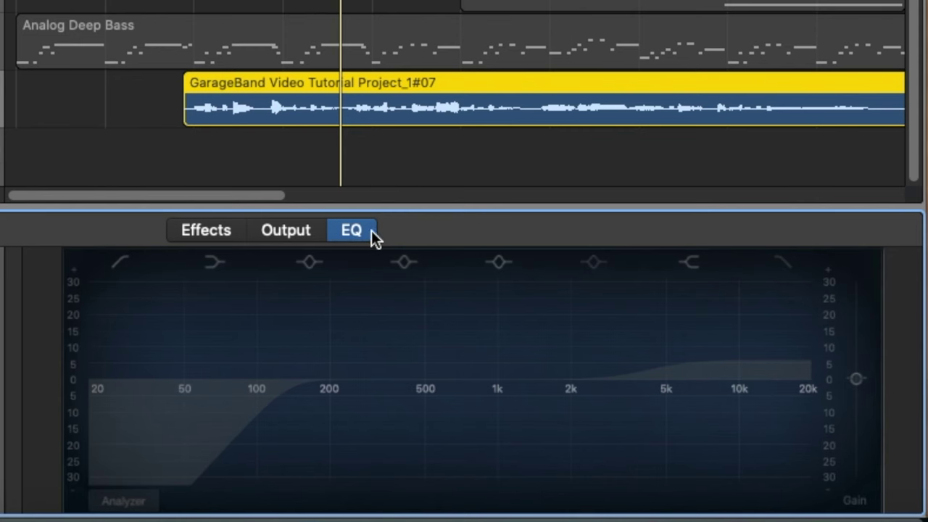
pyautogui.moveTo(700, 353)
pyautogui.mouseDown()
pyautogui.moveTo(701, 342)
pyautogui.moveTo(700, 349)
pyautogui.mouseUp()
pyautogui.moveTo(508, 395); pyautogui.dragTo(472, 377)
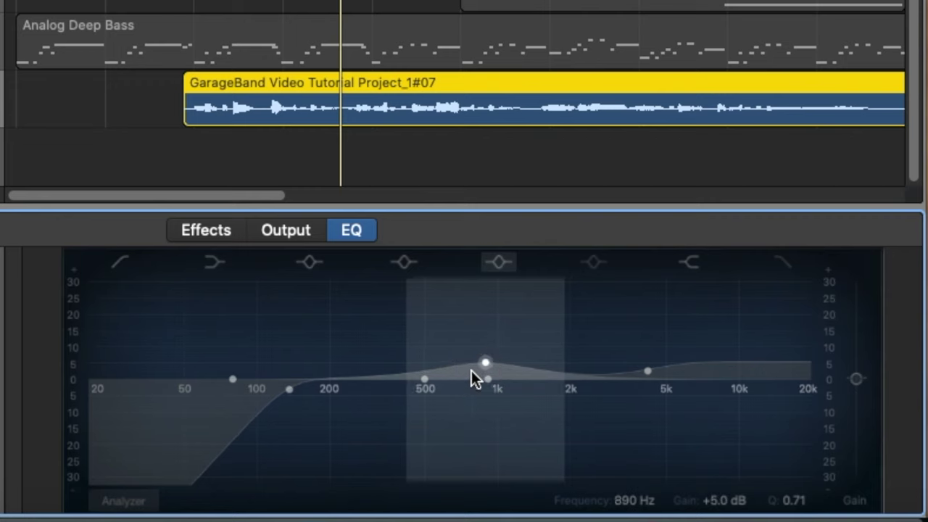
# Select the Analog Deep Bass, Gospel Voice Effects, Classical Piano and SAX tracks in turn to compare the master EQ curve
pyautogui.click(508, 108)
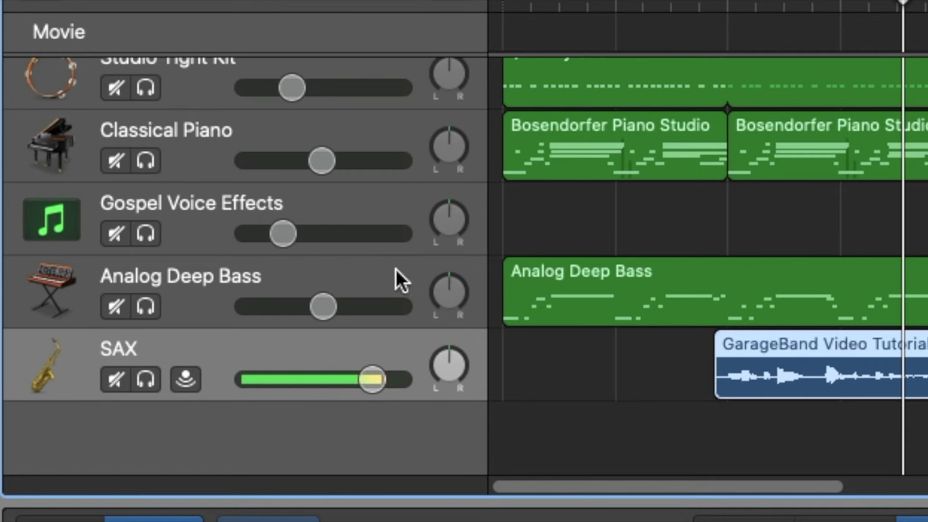
pyautogui.click(396, 273)
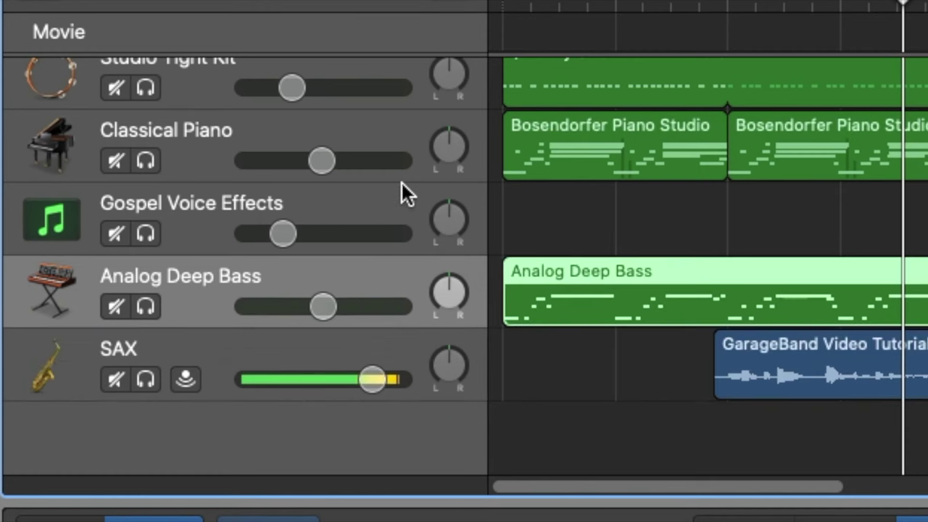
pyautogui.click(400, 197)
pyautogui.click(403, 147)
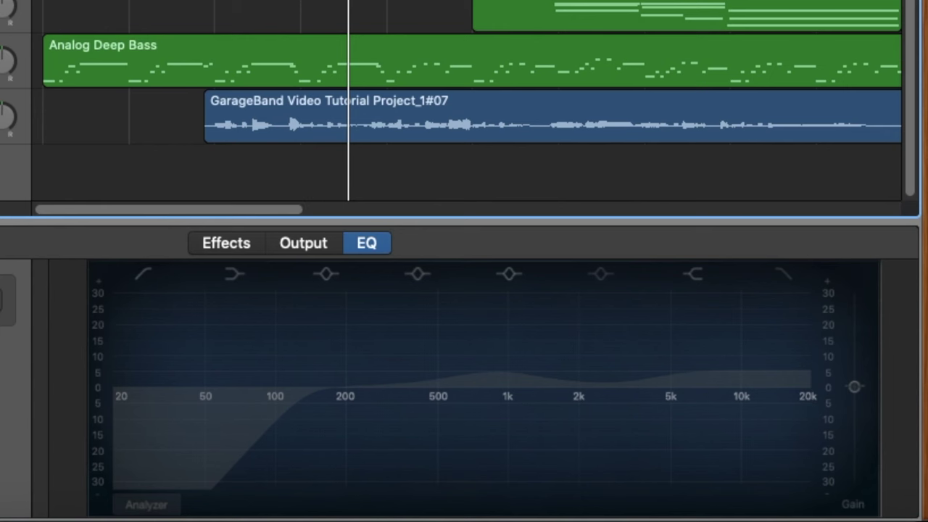
pyautogui.click(551, 116)
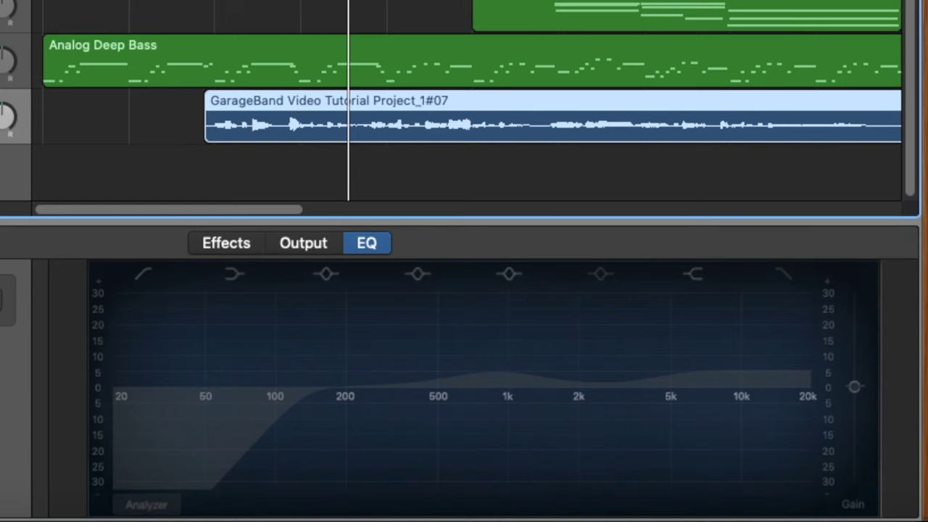
# Pan the upper SAX track fully left to -64, swing it fully right and return it to centre
pyautogui.moveTo(721, 391)
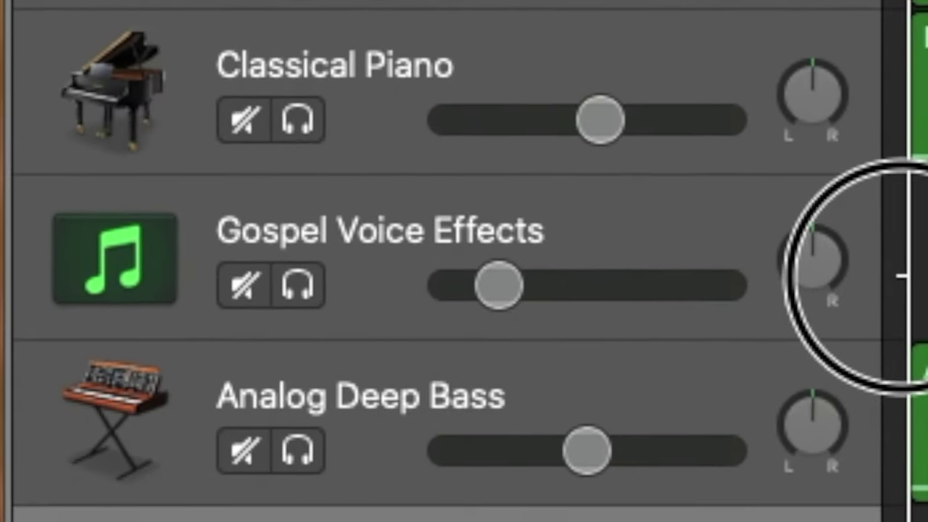
pyautogui.moveTo(641, 171); pyautogui.dragTo(640, 270)
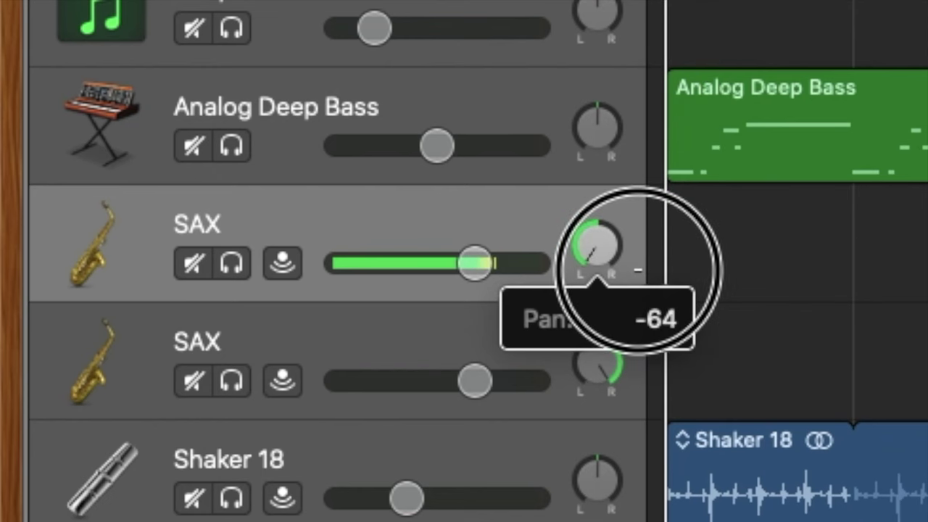
pyautogui.moveTo(638, 270); pyautogui.dragTo(654, 13)
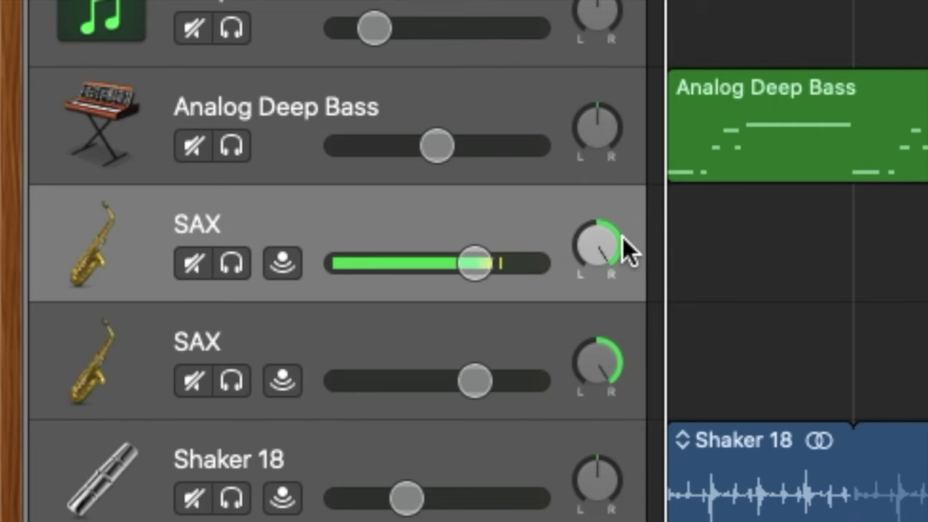
pyautogui.moveTo(625, 250); pyautogui.dragTo(586, 372)
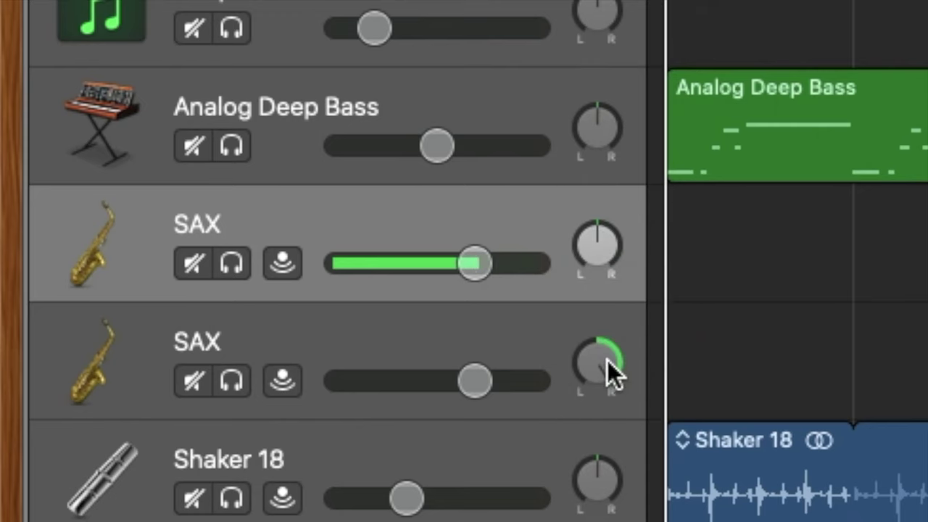
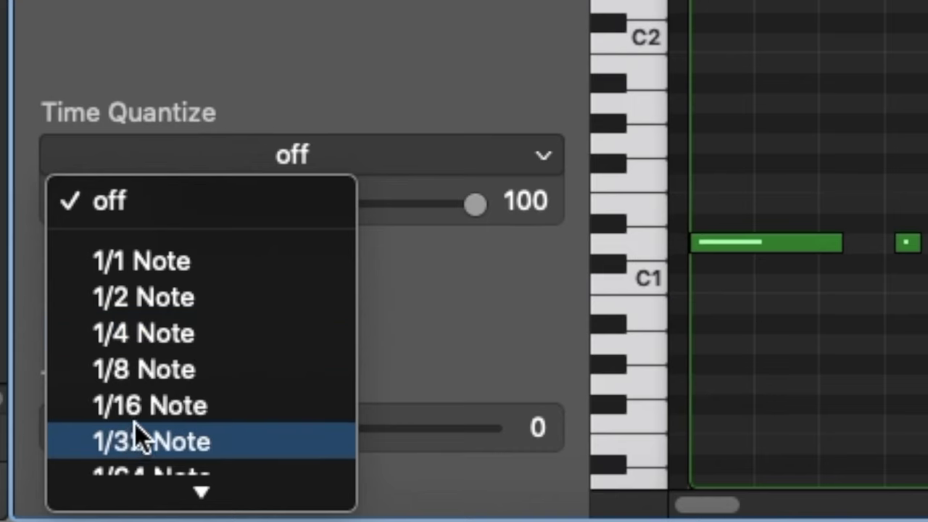
# Quantize the Analog Deep Bass region to 1/16 Note, and select its long E2 note in bar 1 with the playhead at the project start
pyautogui.press('Escape')
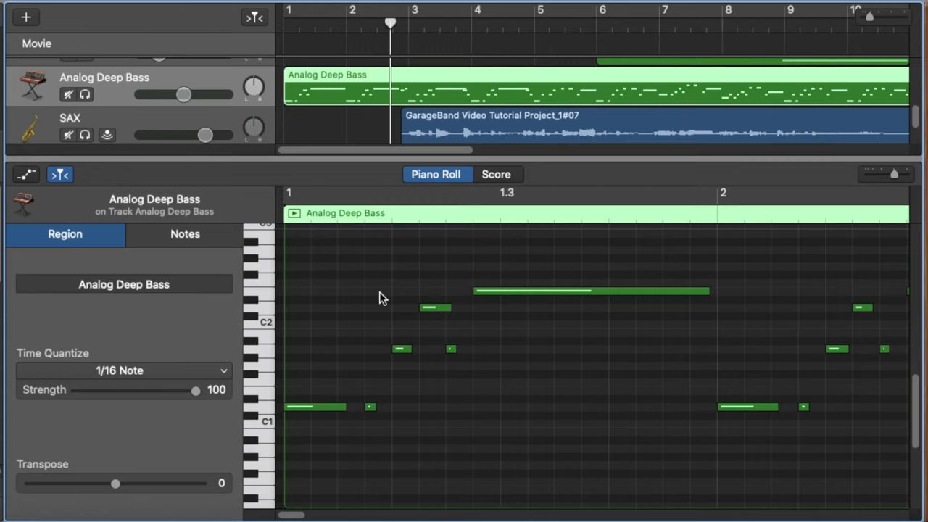
pyautogui.moveTo(493, 294)
pyautogui.mouseDown()
pyautogui.moveTo(424, 297)
pyautogui.moveTo(543, 292)
pyautogui.moveTo(481, 296)
pyautogui.mouseUp()
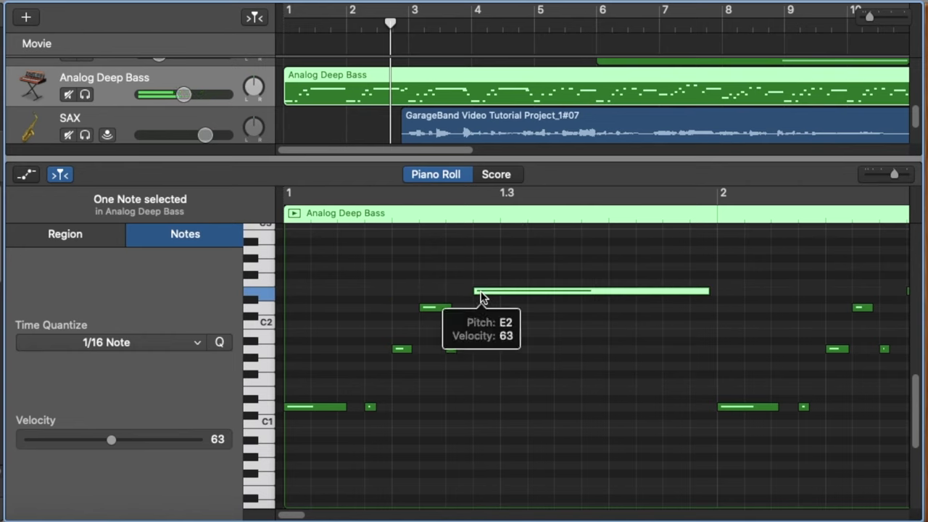
pyautogui.press('Return')
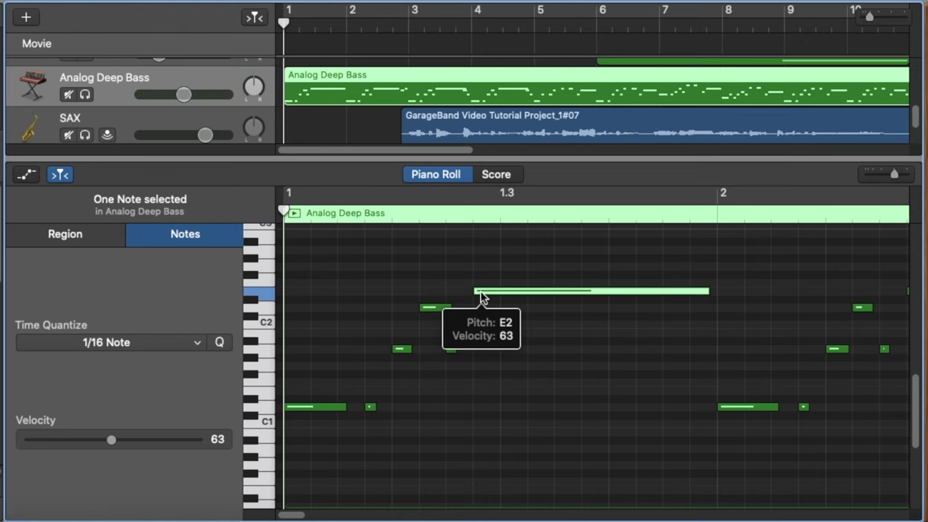
# Play the Analog Deep Bass region to hear the quantized notes, and return the playhead to the project start
pyautogui.press('space')
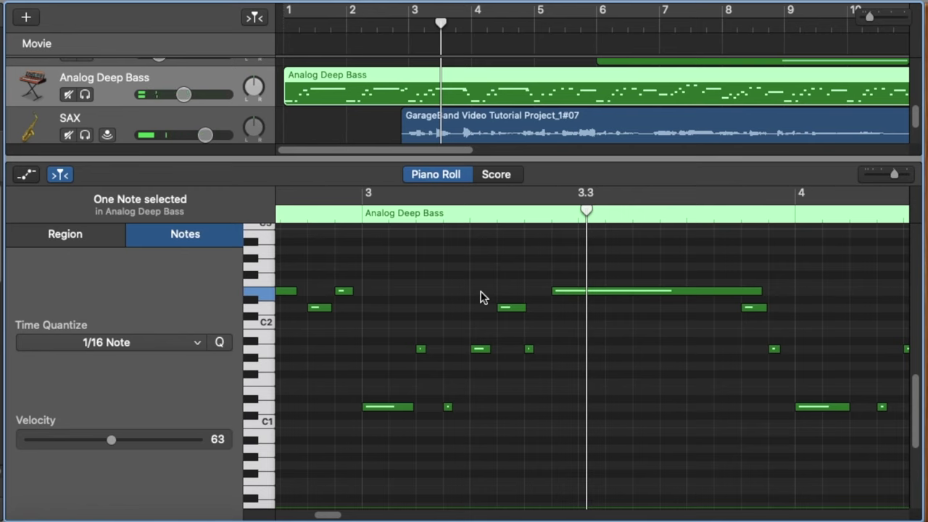
pyautogui.press('Return')
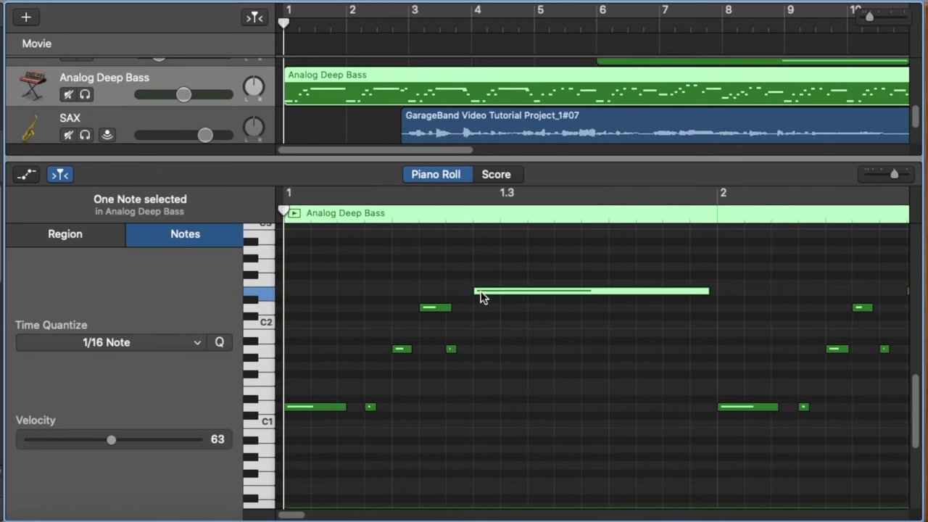
pyautogui.click(483, 297)
# Mute the Analog Deep Bass track, show its notes as a score and close the editor
pyautogui.press('m')
pyautogui.press('n')
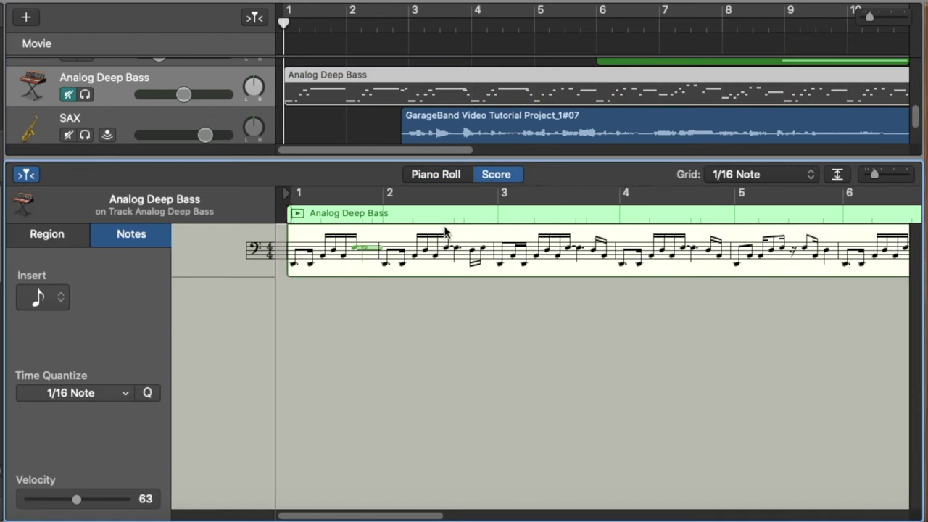
pyautogui.press('e')
pyautogui.click(408, 296)
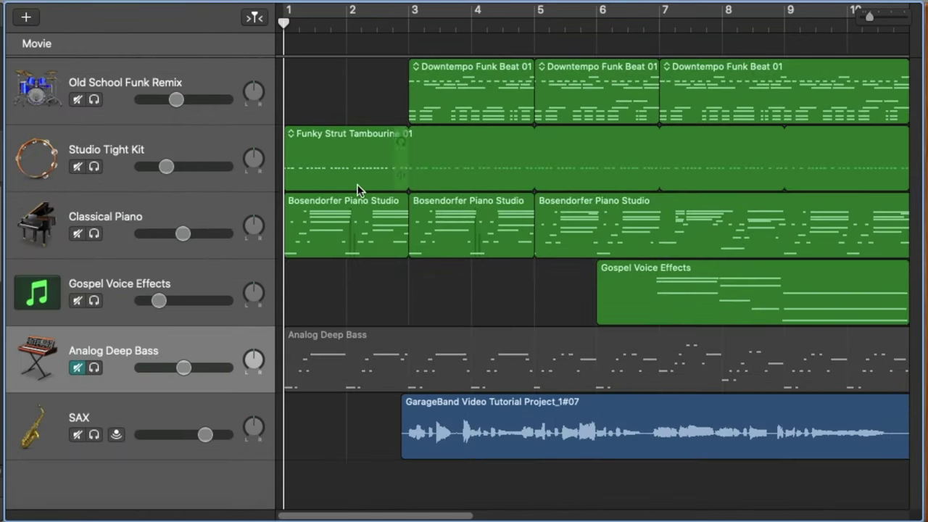
# Try quantizing the first Bosendorfer Piano Studio region on the Classical Piano track to 1/16 Note, and undo it
pyautogui.doubleClick(352, 224)
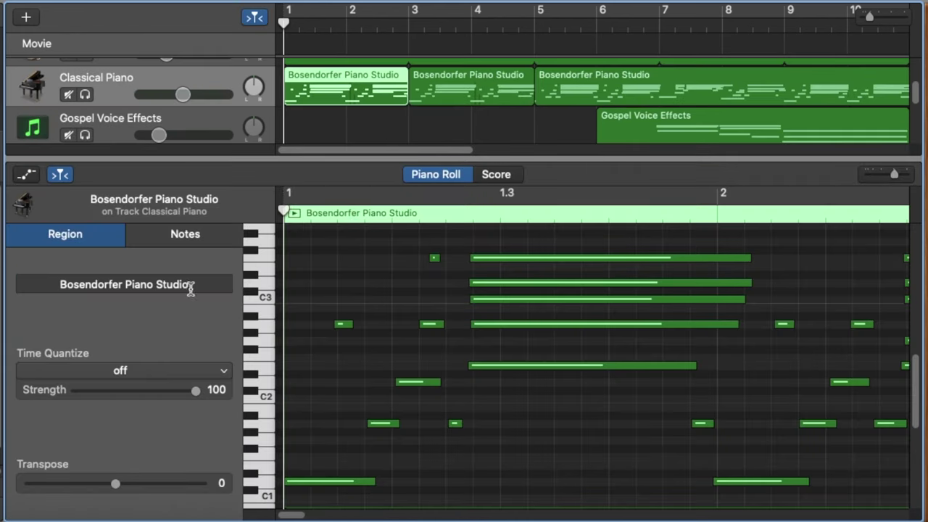
pyautogui.click(145, 374)
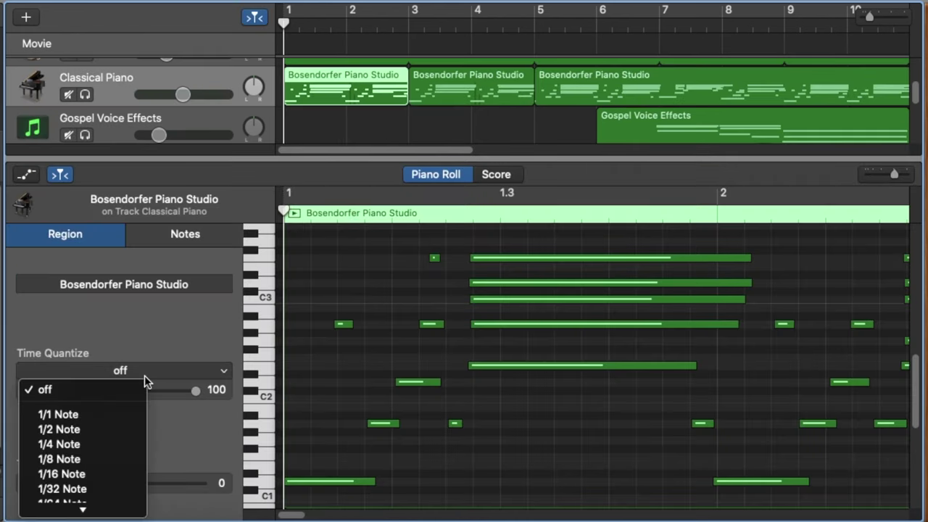
pyautogui.click(91, 474)
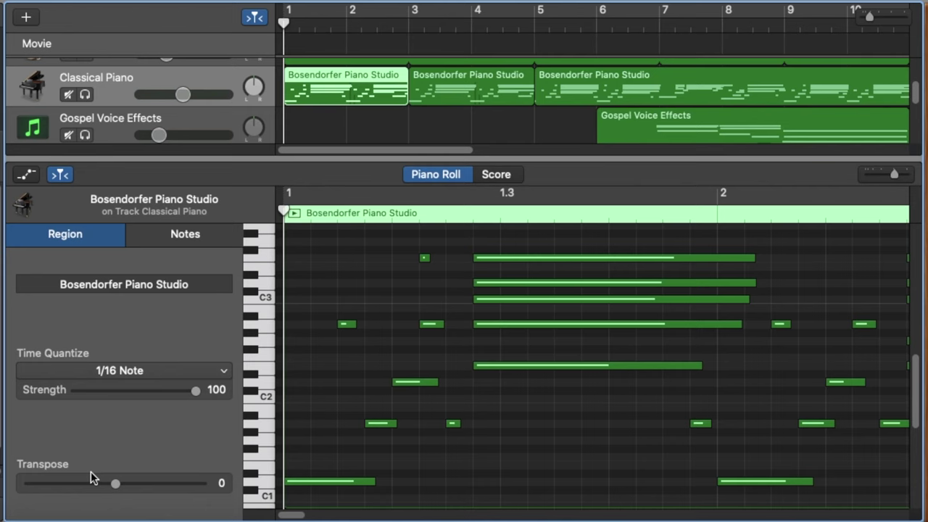
pyautogui.press('super+z')
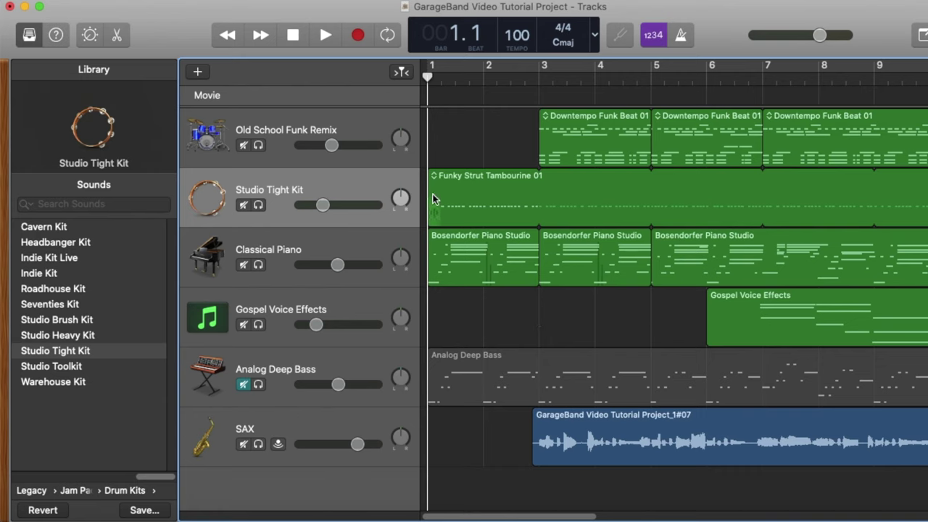
# Show track automation and keep Volume as the automated parameter for the Studio Tight Kit track
pyautogui.click(339, 194)
pyautogui.moveTo(325, 205)
pyautogui.mouseDown()
pyautogui.moveTo(369, 205)
pyautogui.moveTo(311, 206)
pyautogui.moveTo(377, 209)
pyautogui.moveTo(324, 210)
pyautogui.mouseUp()
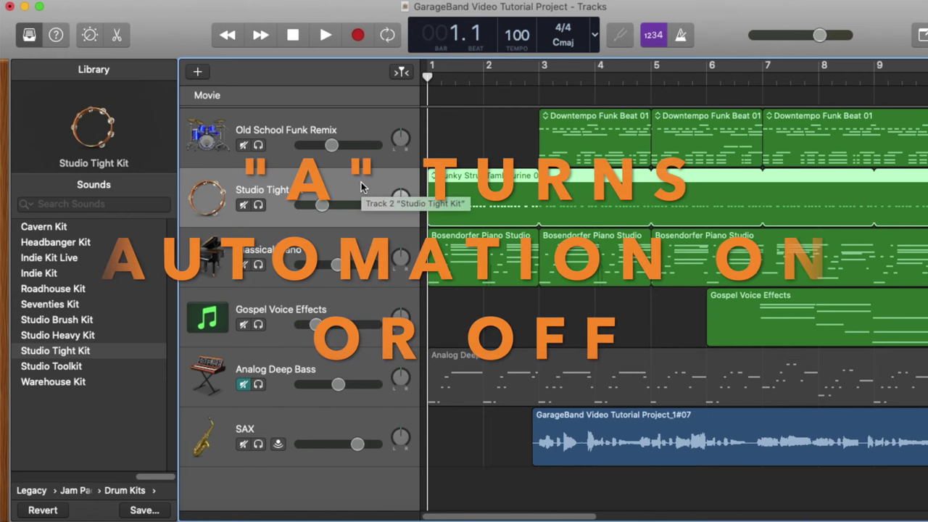
pyautogui.press('a')
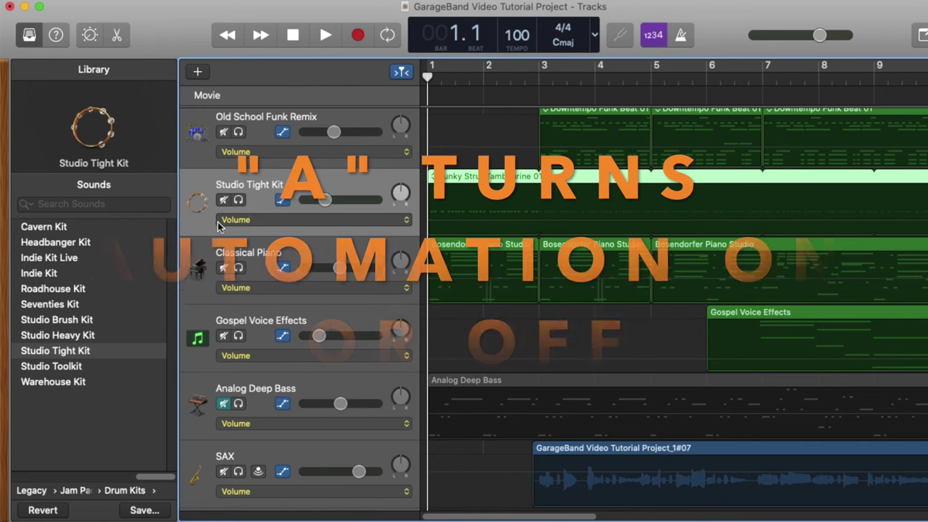
pyautogui.click(319, 220)
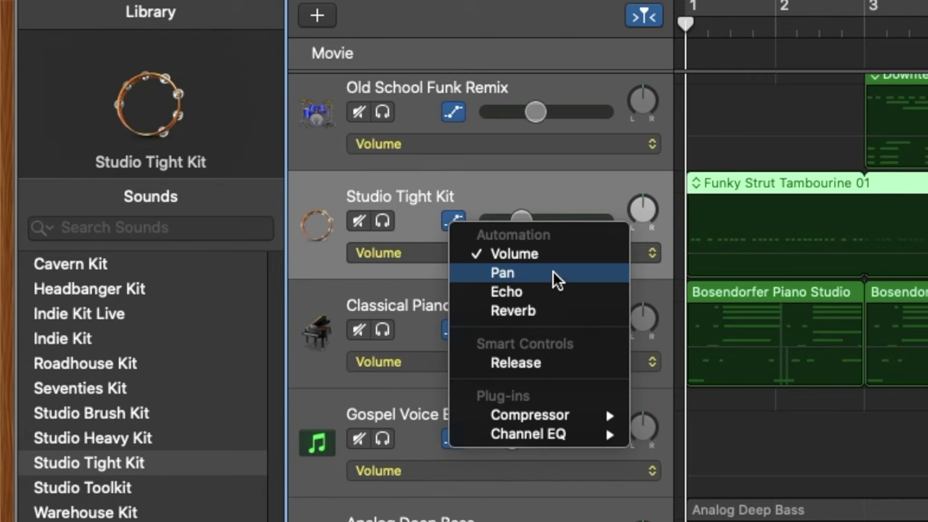
pyautogui.click(556, 255)
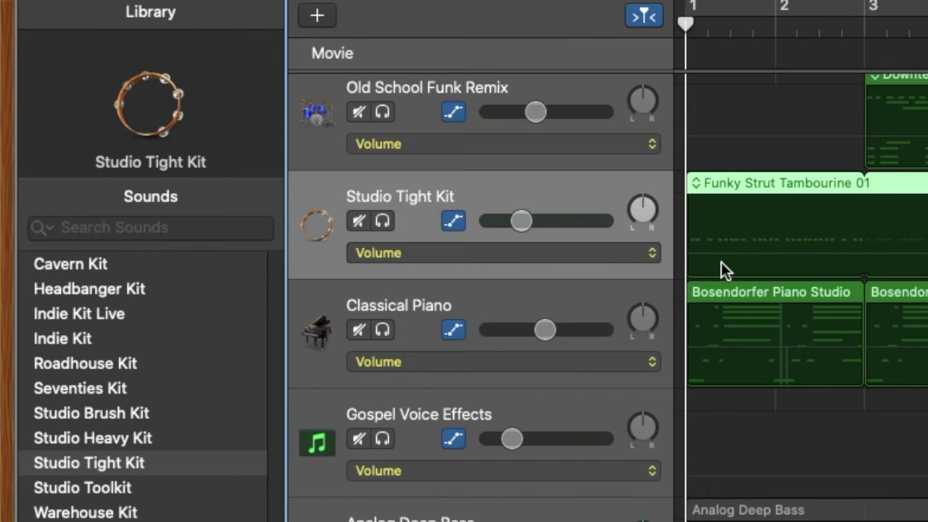
# Create a volume fade-in on the Studio Tight Kit track, rising from minimum at bar 1 to near maximum at bar 3
pyautogui.press('a')
pyautogui.click(865, 254)
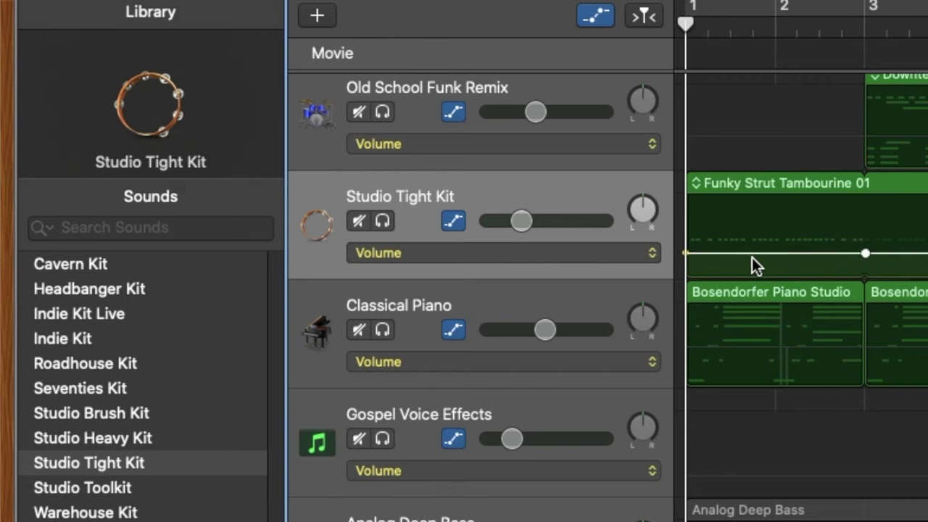
pyautogui.moveTo(686, 253); pyautogui.dragTo(687, 277)
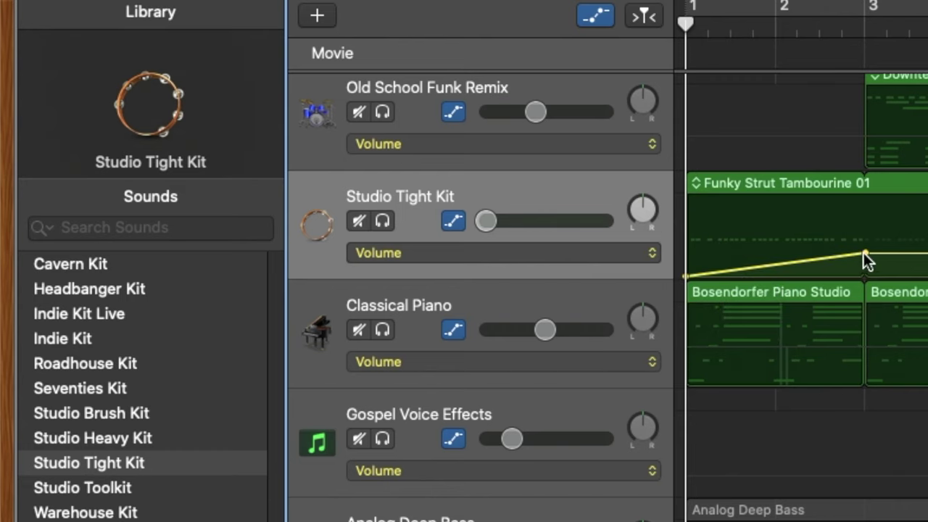
pyautogui.moveTo(866, 254); pyautogui.dragTo(867, 198)
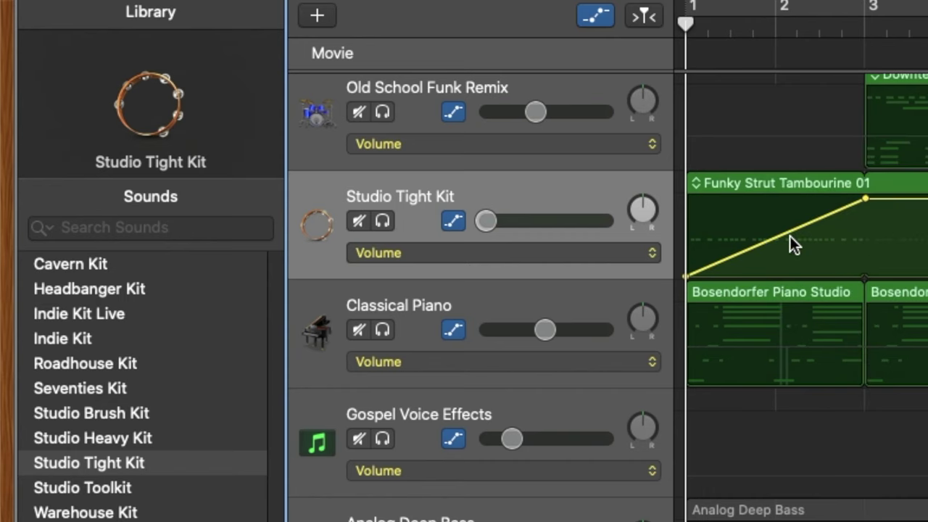
# Play the tambourine fade-in with Studio Tight Kit soloed, and replay it from the start with all tracks unsoloed
pyautogui.click(383, 221)
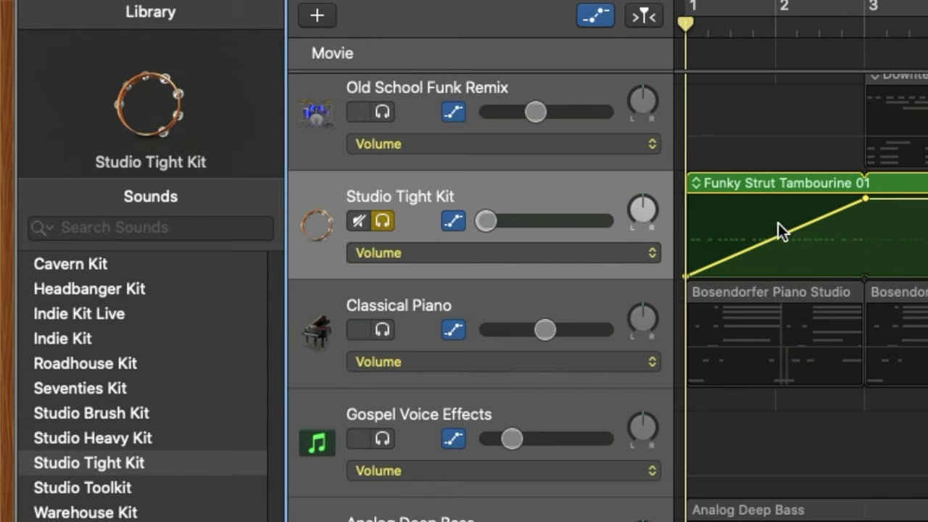
pyautogui.press('space')
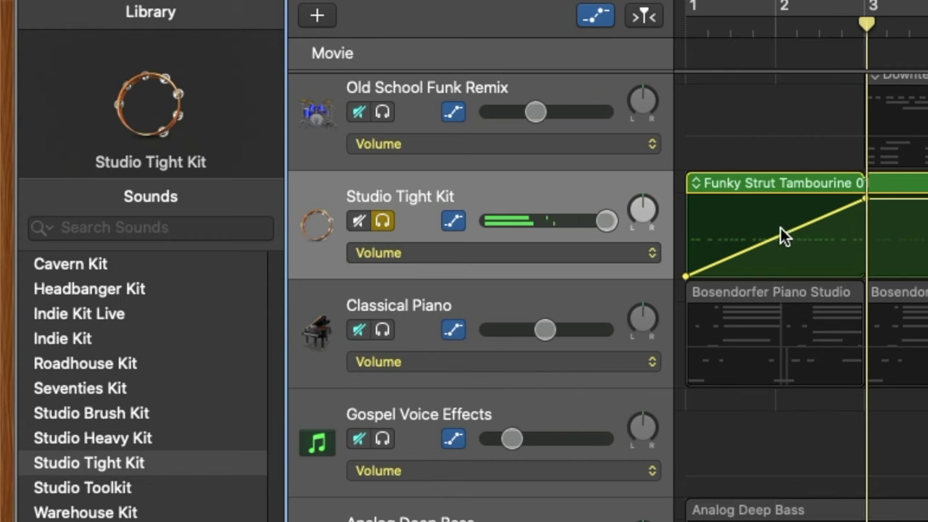
pyautogui.click(380, 221)
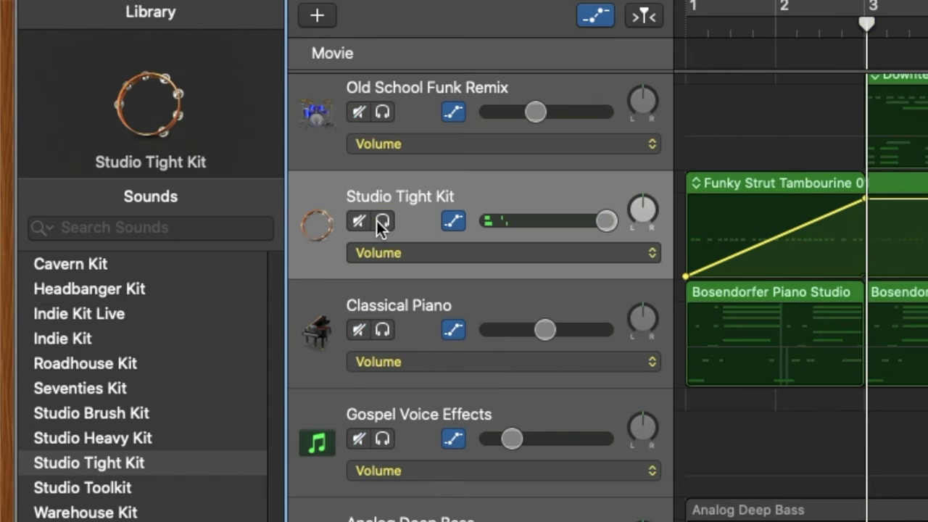
pyautogui.press('Return')
pyautogui.press('space')
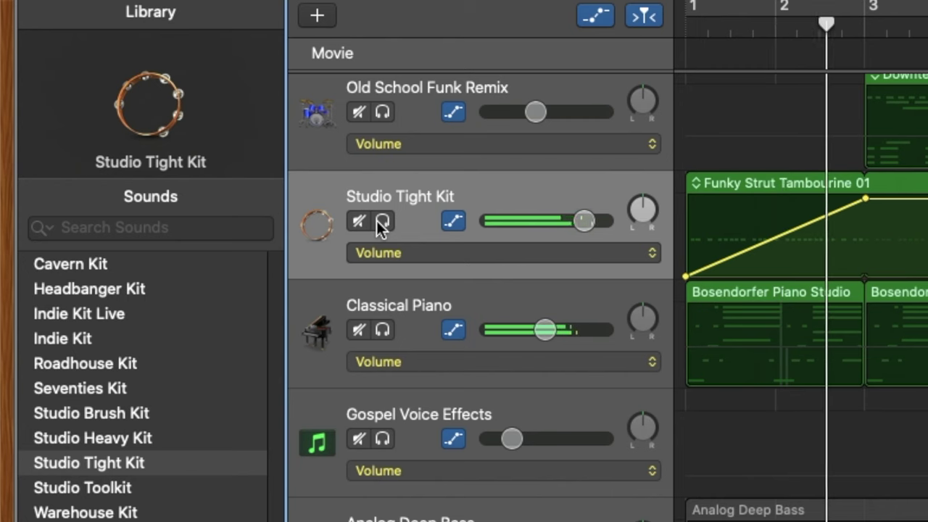
pyautogui.press('space')
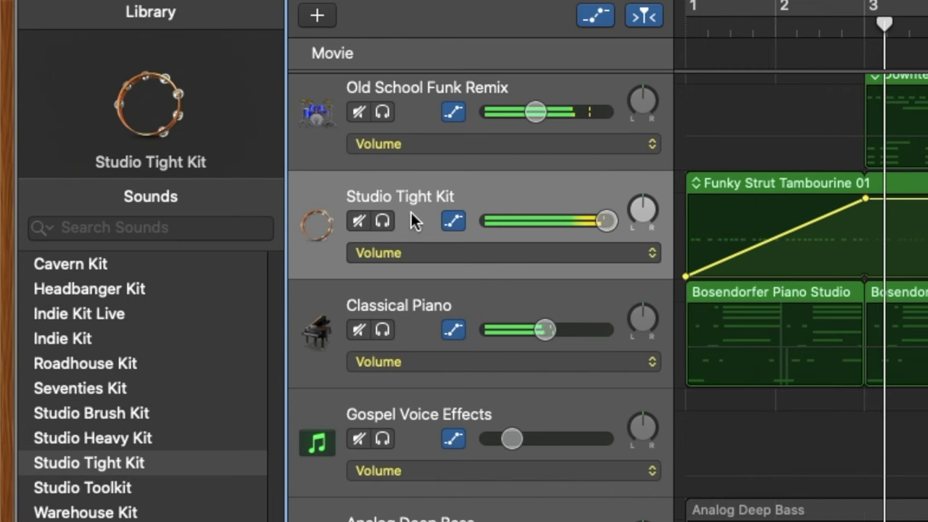
# Lower the tambourine's bar 3 volume point to a medium level, and add volume points around bar 5 to dip the level there
pyautogui.moveTo(865, 199); pyautogui.dragTo(865, 232)
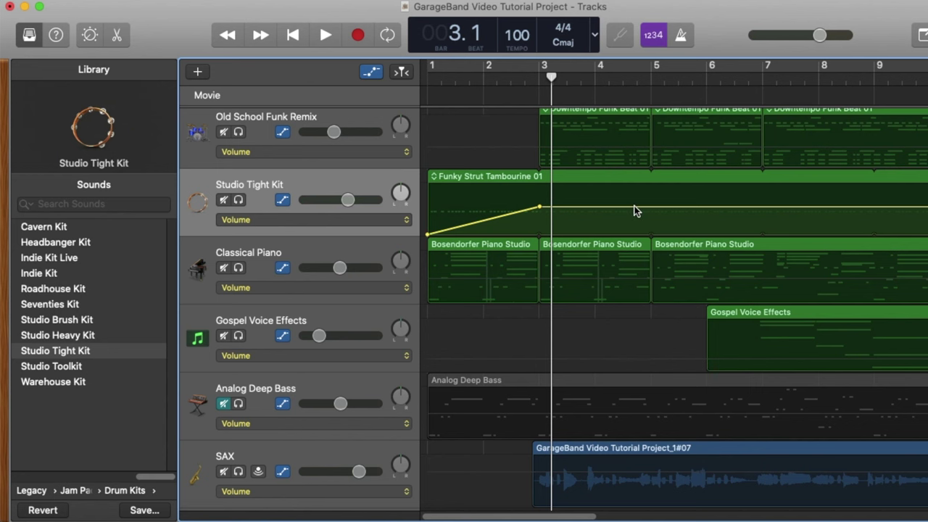
pyautogui.click(635, 208)
pyautogui.click(672, 208)
pyautogui.moveTo(653, 207); pyautogui.dragTo(654, 220)
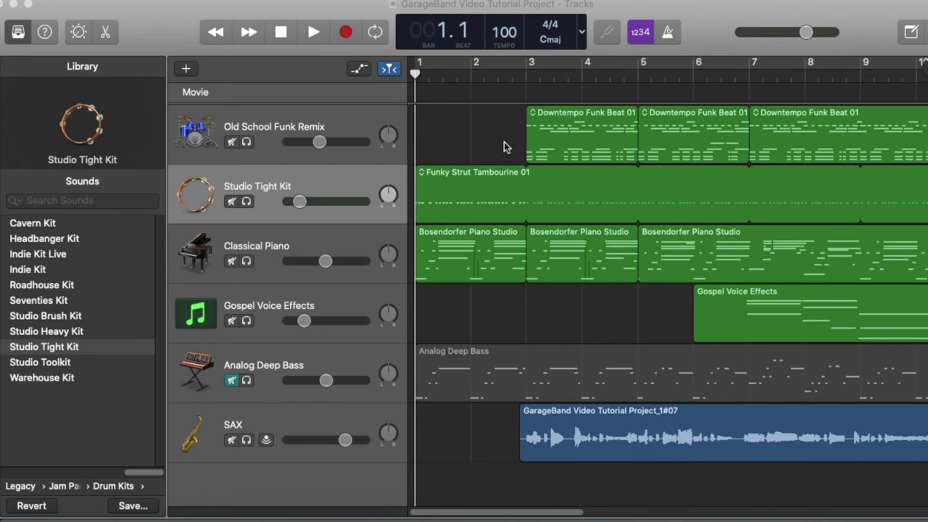
# Add the movie 5 MIDI second video layer.MOV to the project, and move its window down to uncover the movie and audio tracks
pyautogui.click(495, 140)
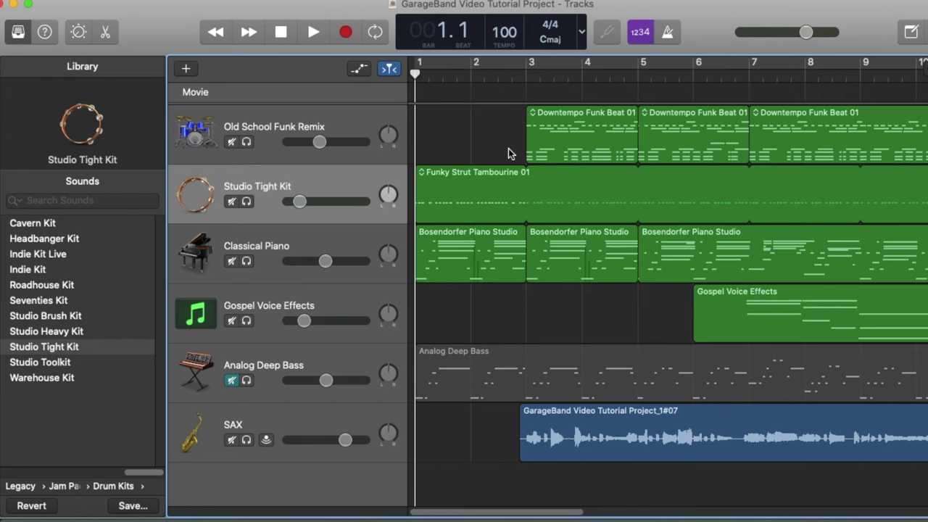
pyautogui.moveTo(926, 210); pyautogui.dragTo(438, 142)
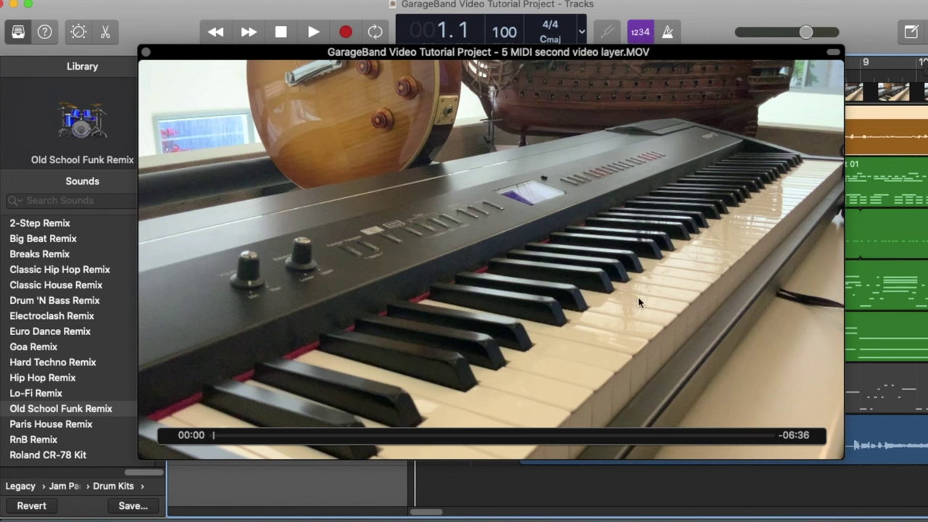
pyautogui.moveTo(615, 54); pyautogui.dragTo(742, 166)
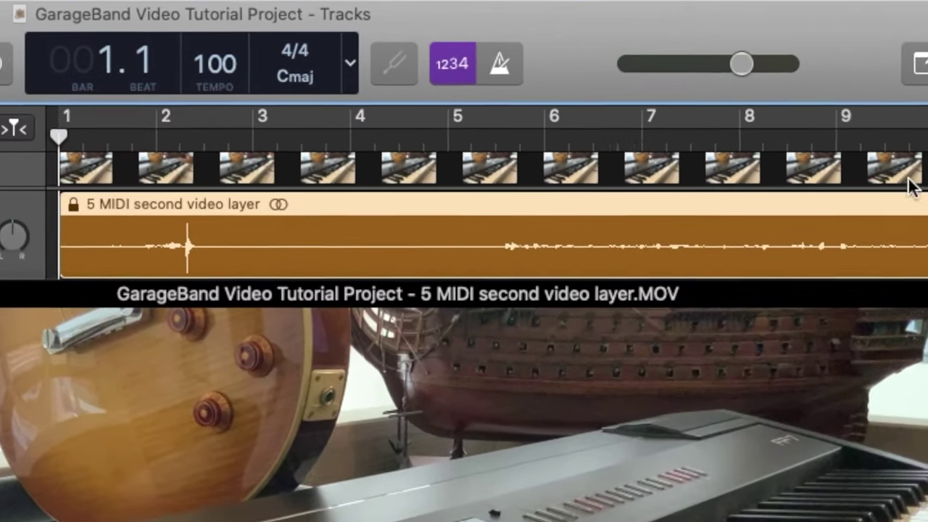
pyautogui.moveTo(722, 294); pyautogui.dragTo(474, 521)
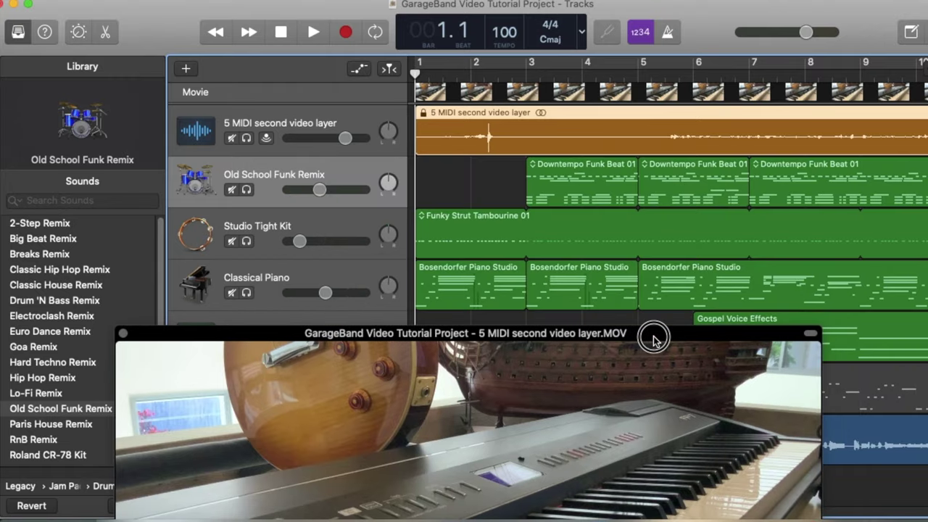
# Shrink the movie window to a small preview and place it clear of the timeline regions
pyautogui.moveTo(653, 339); pyautogui.dragTo(583, 57)
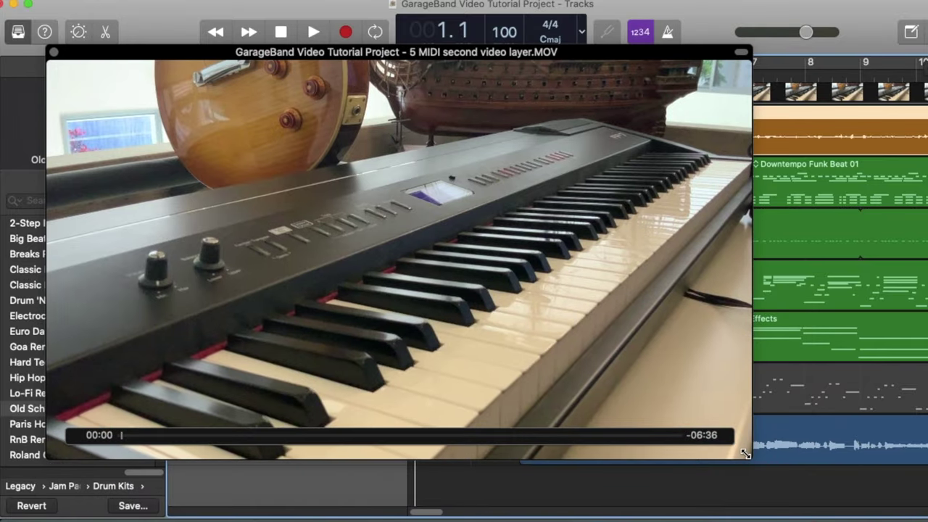
pyautogui.moveTo(746, 452); pyautogui.dragTo(355, 203)
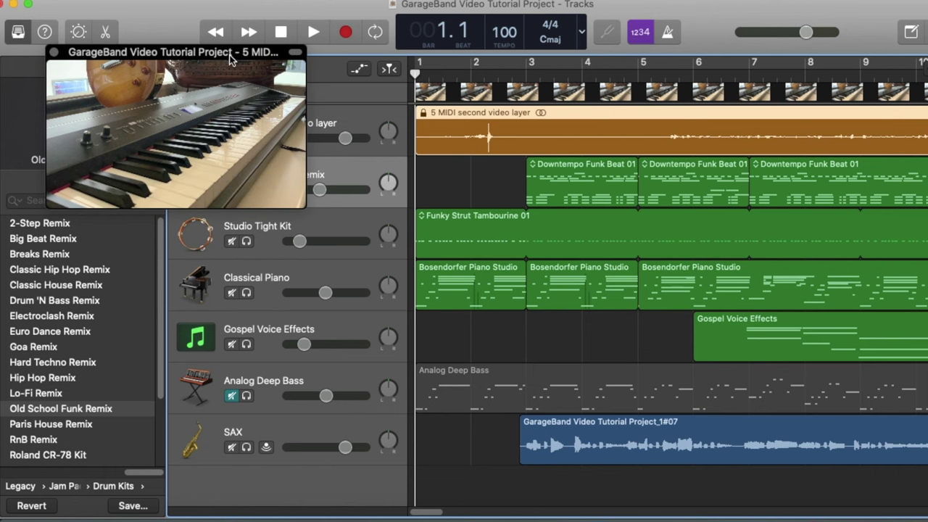
pyautogui.moveTo(234, 57); pyautogui.dragTo(180, 7)
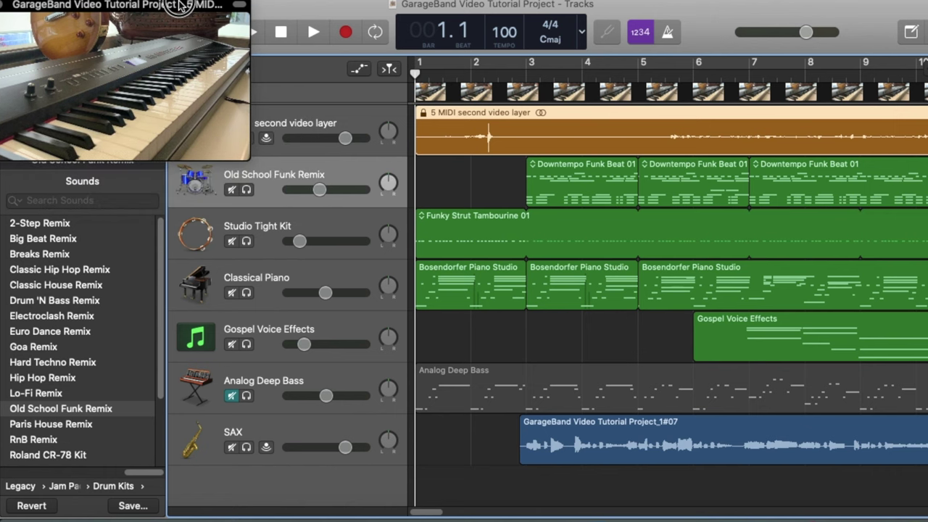
# Move the playhead to bar 6 and on to about bar 12, and play the movie together with the tracks
pyautogui.click(817, 77)
pyautogui.click(737, 77)
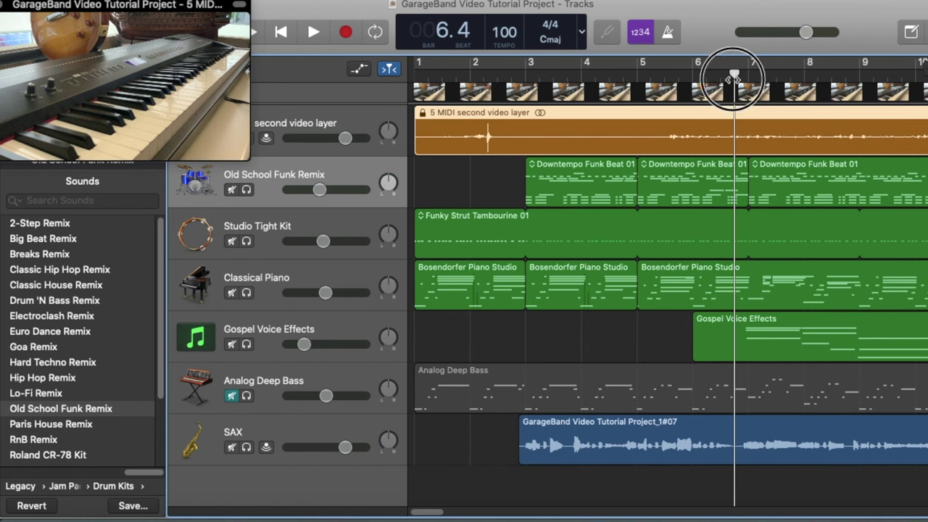
pyautogui.hscroll(2, 848, 98)
pyautogui.hscroll(5, 848, 98)
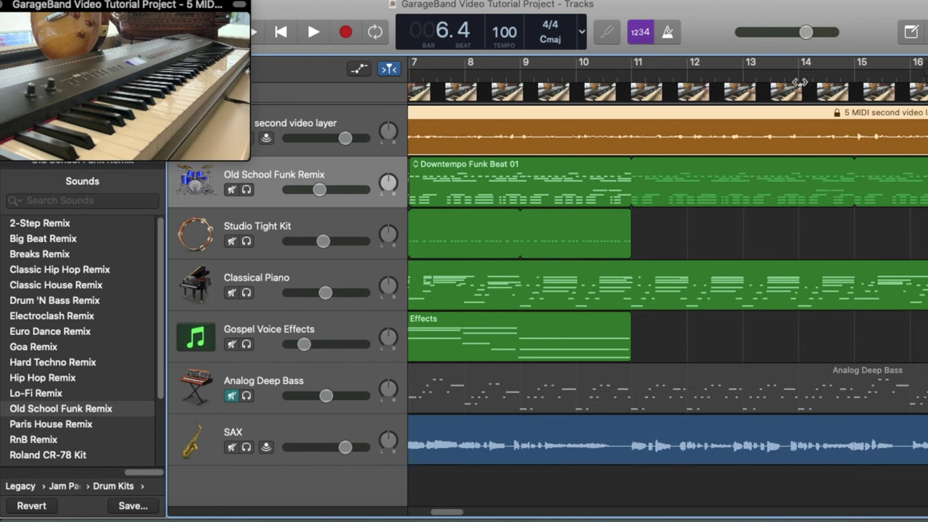
pyautogui.click(729, 76)
pyautogui.press('space')
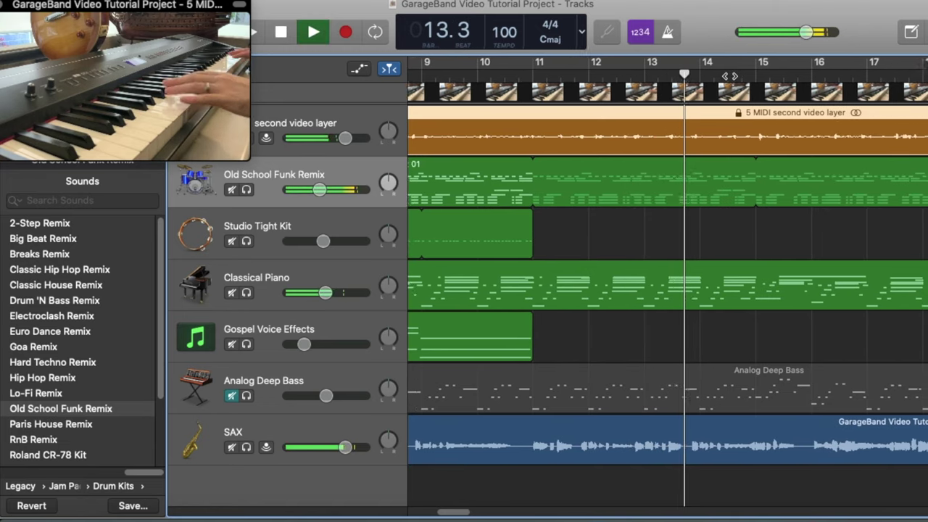
pyautogui.press('space')
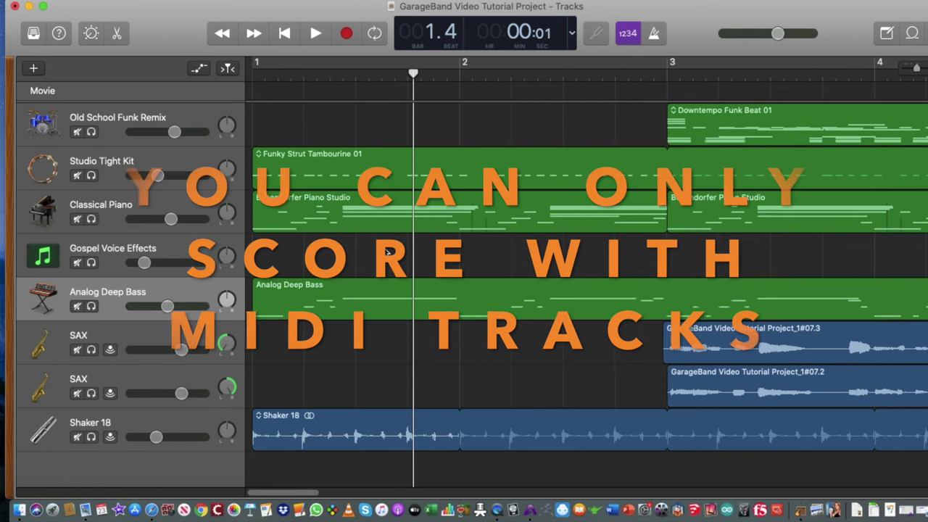
# Open the Analog Deep Bass region in the Piano Roll and close the editor again
pyautogui.doubleClick(304, 304)
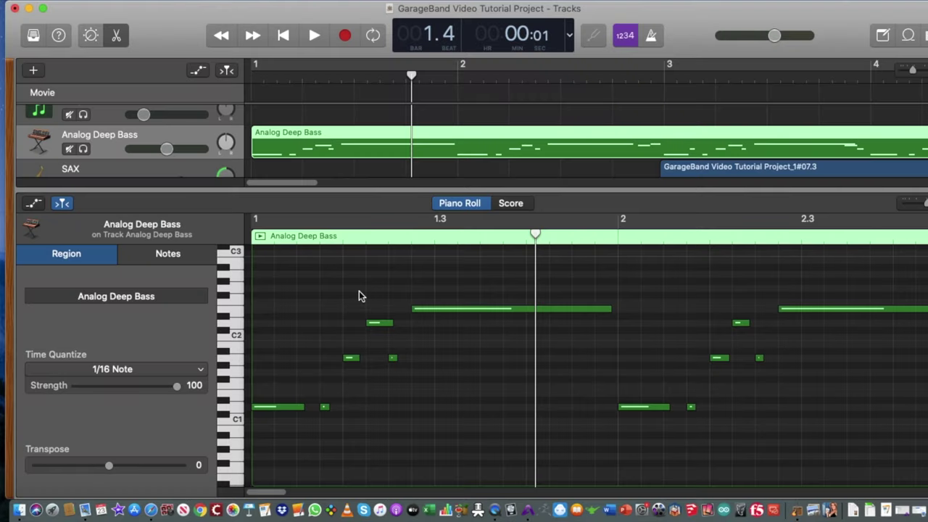
pyautogui.press('e')
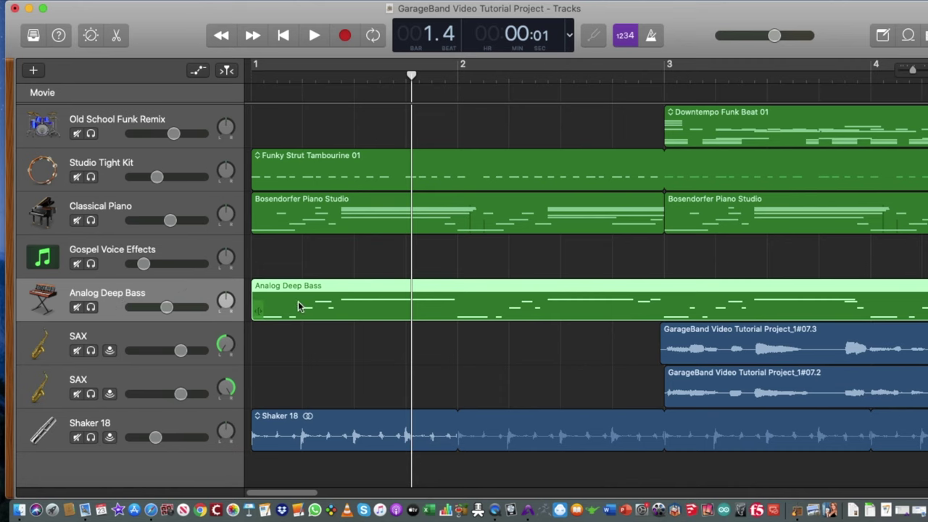
# Show the Analog Deep Bass region as a score and open its printable PDF in Preview, with the preview moved over the score
pyautogui.doubleClick(342, 300)
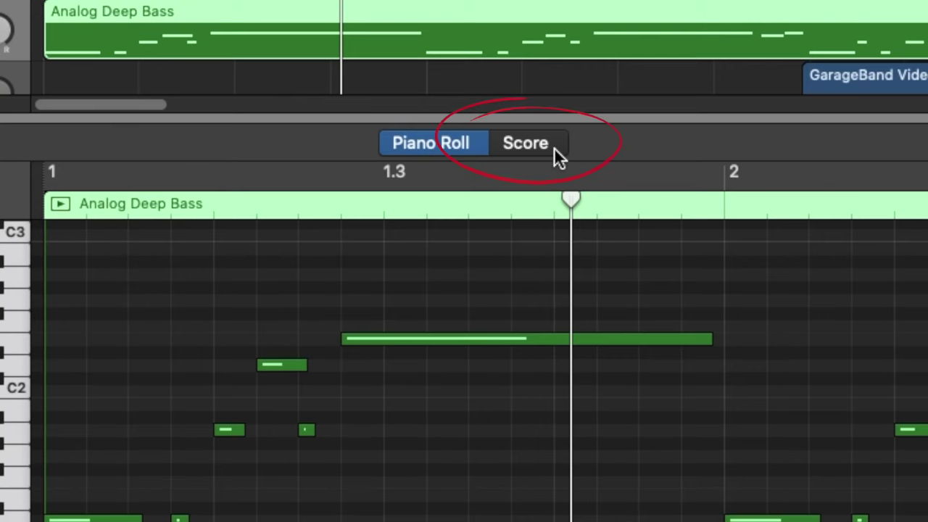
pyautogui.click(554, 149)
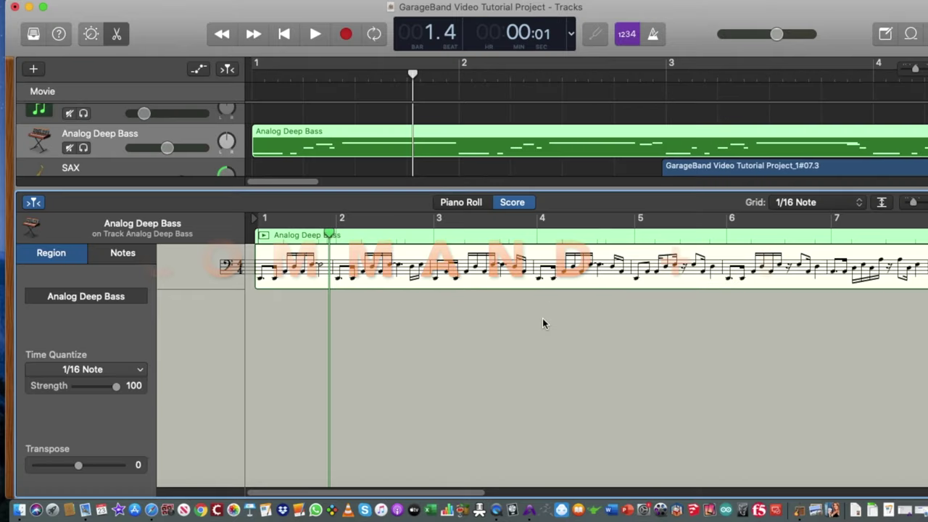
pyautogui.press('super+p')
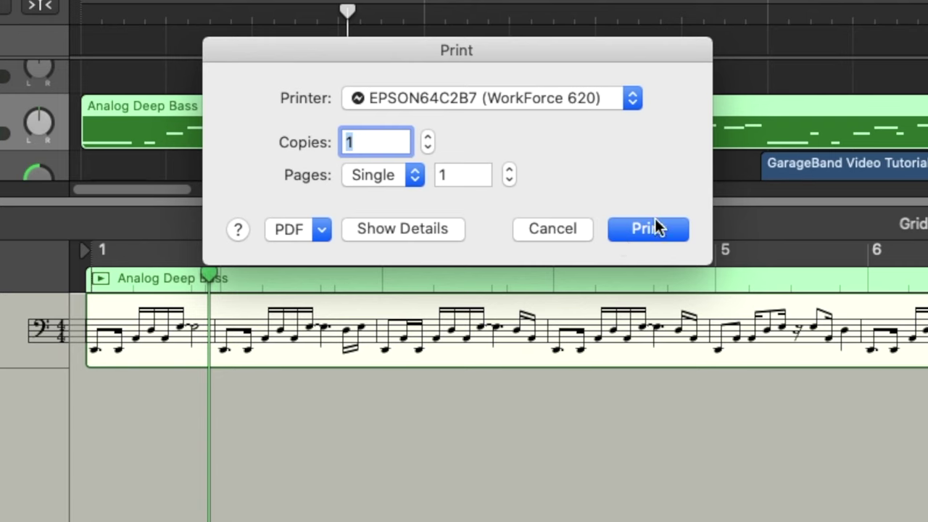
pyautogui.click(320, 234)
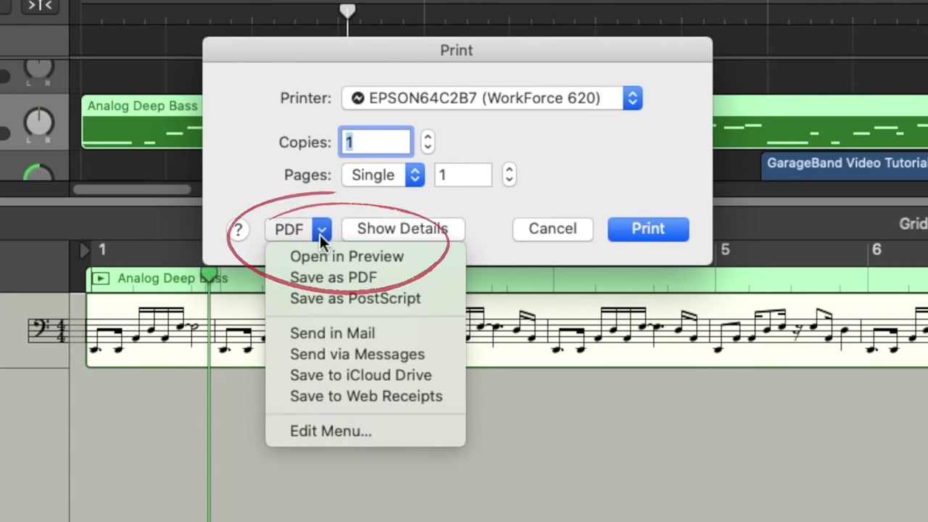
pyautogui.click(399, 254)
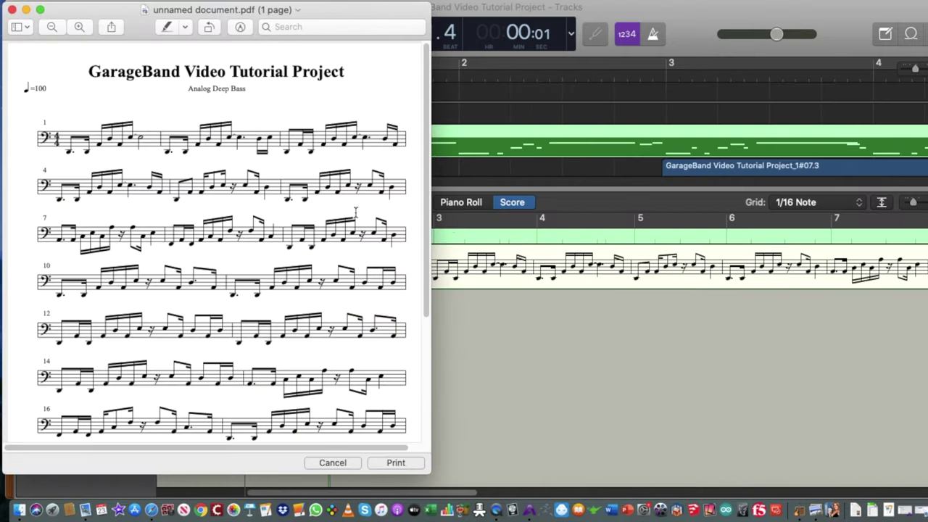
pyautogui.moveTo(201, 16); pyautogui.dragTo(463, 19)
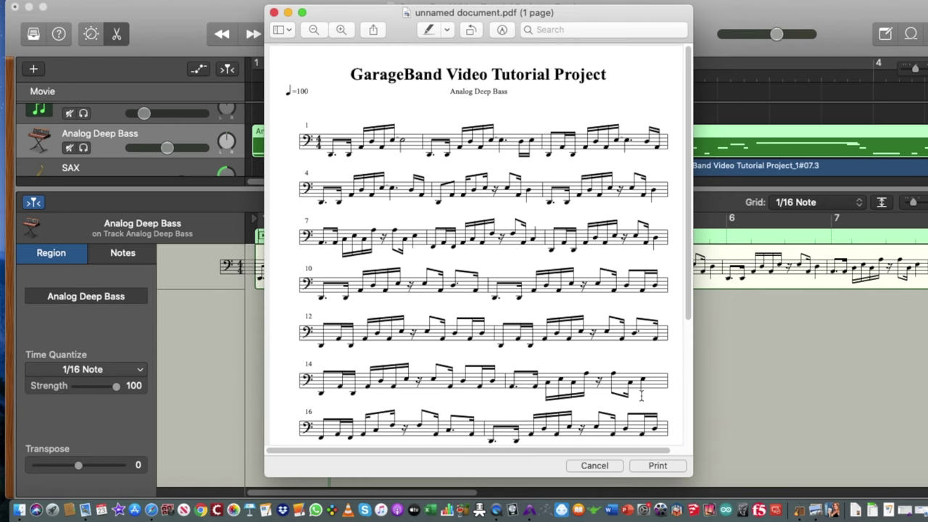
# Look through the score PDF, bring up its save options and cancel them, and close the preview
pyautogui.scroll(-2, 638, 391)
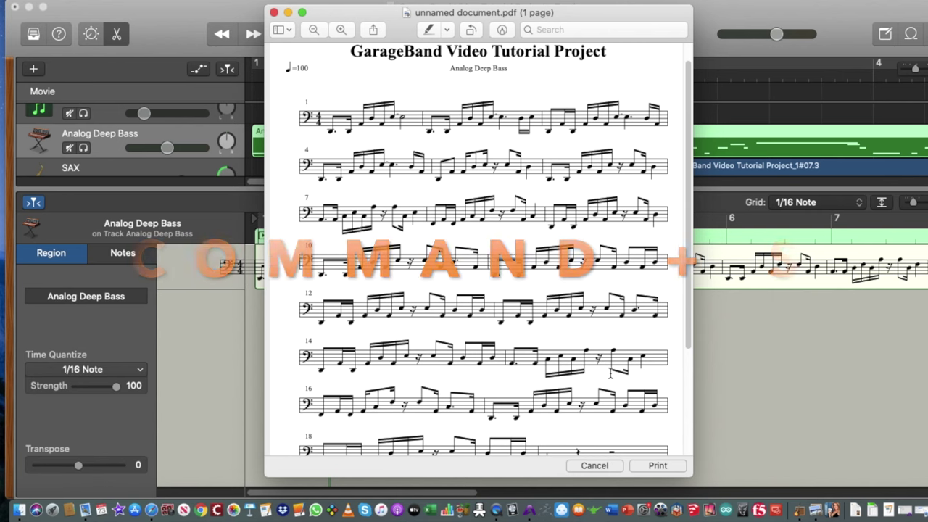
pyautogui.press('super+s')
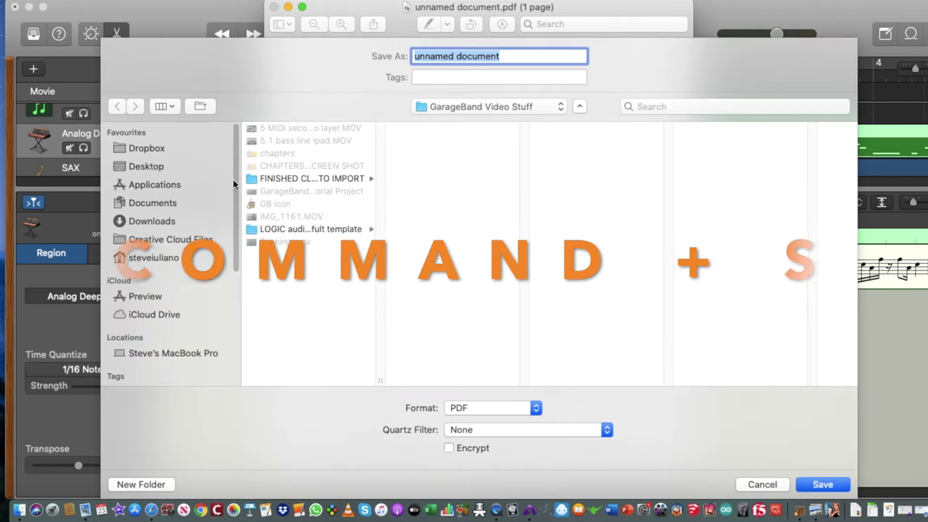
pyautogui.click(767, 483)
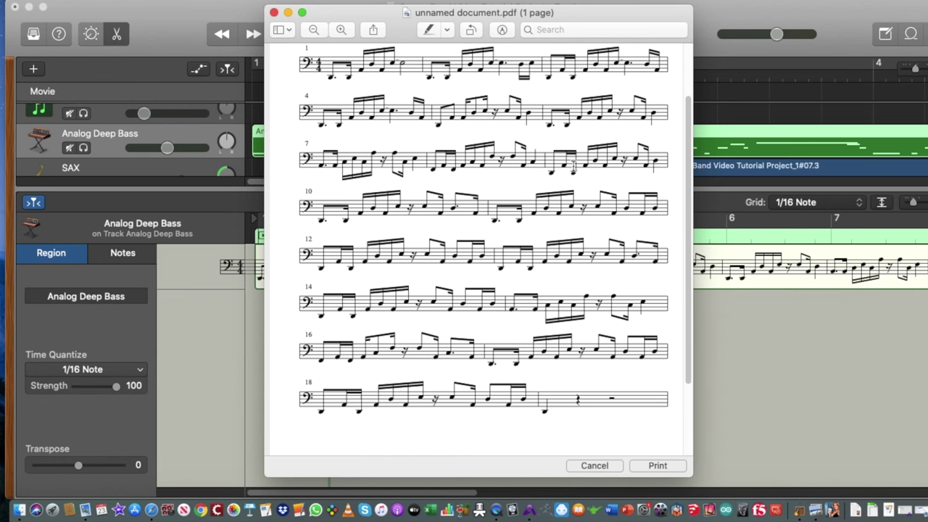
pyautogui.scroll(5, 569, 214)
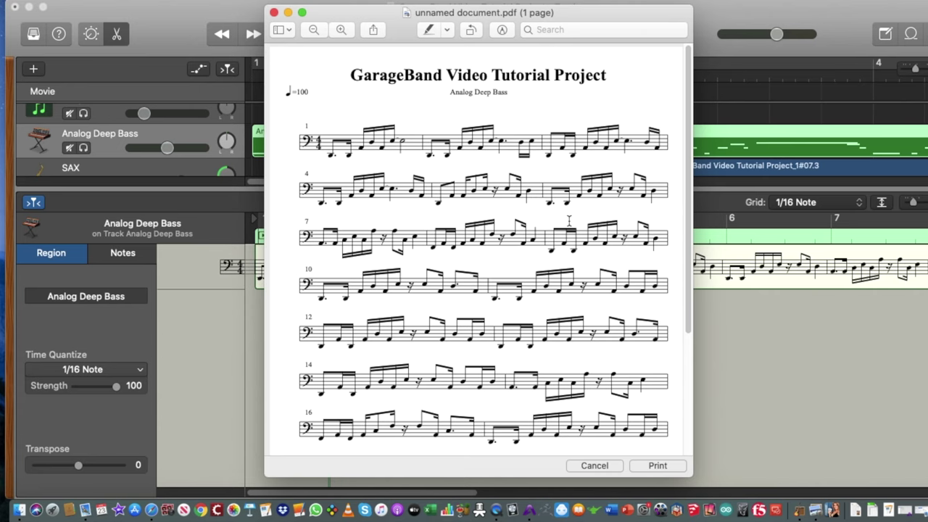
pyautogui.press('Escape')
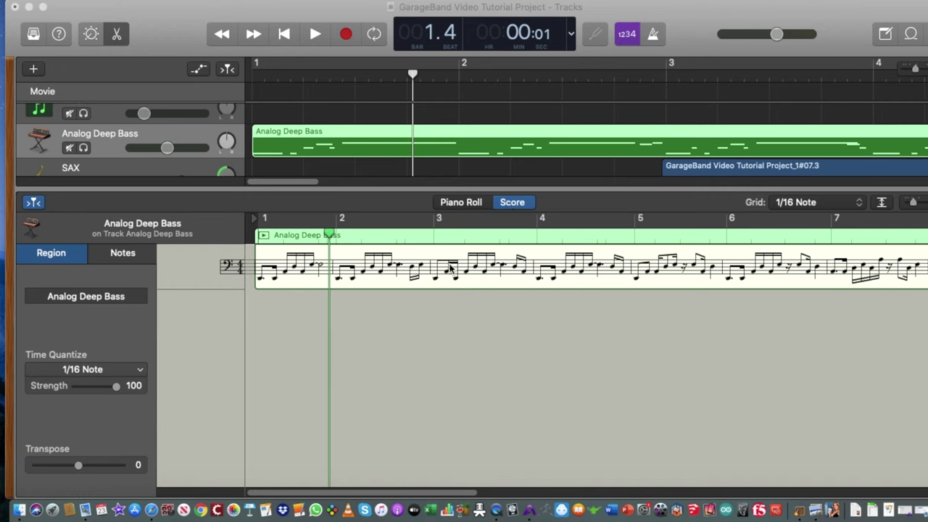
# Bring up the print dialog for the Analog Deep Bass score again and open its PDF options
pyautogui.press('super+p')
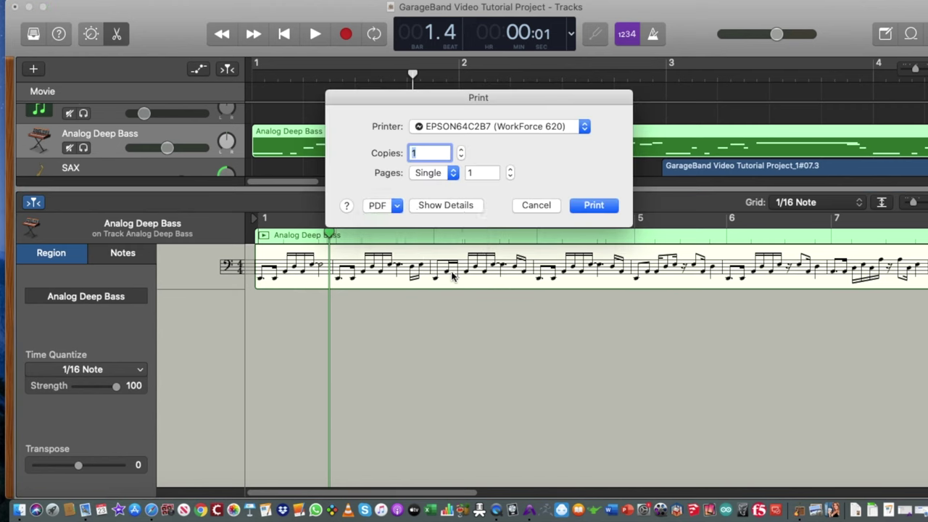
pyautogui.click(385, 206)
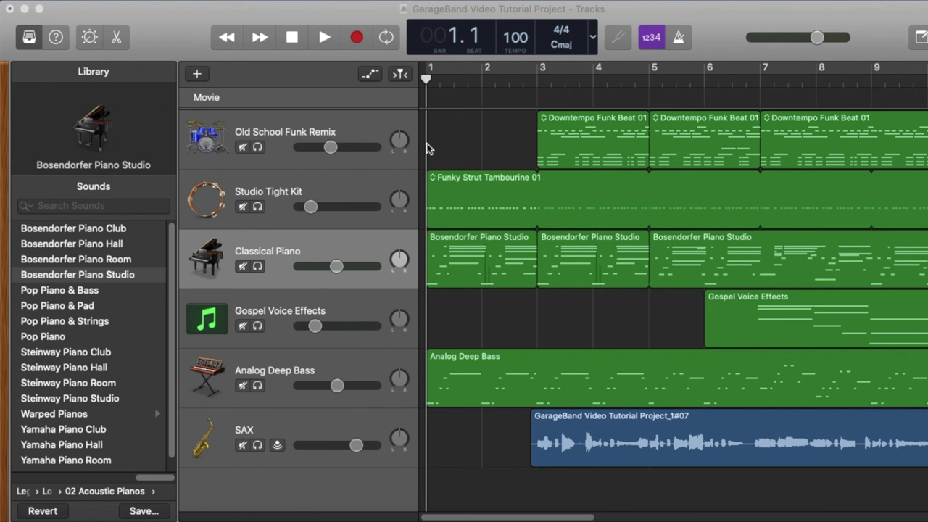
# Select each track in turn from Old School Funk Remix down to SAX, and finish on Gospel Voice Effects
pyautogui.click(375, 129)
pyautogui.click(370, 216)
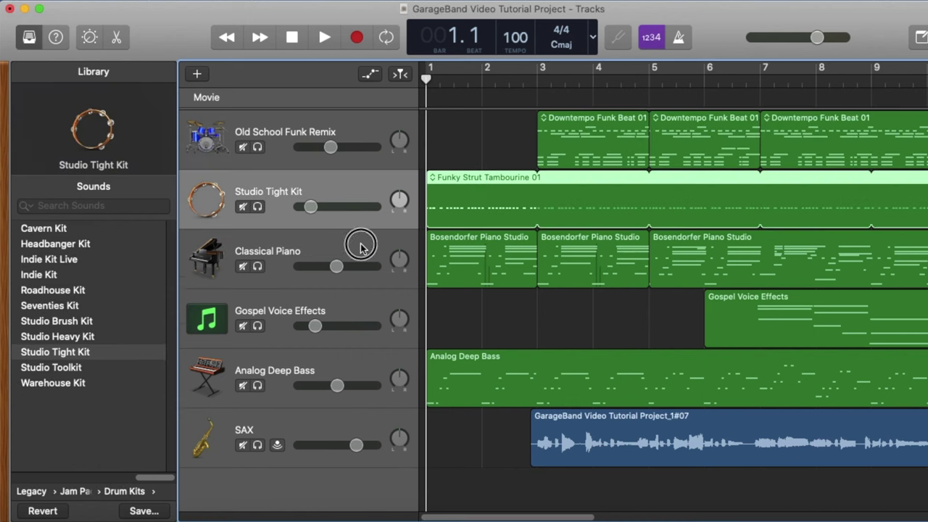
pyautogui.click(361, 244)
pyautogui.click(358, 314)
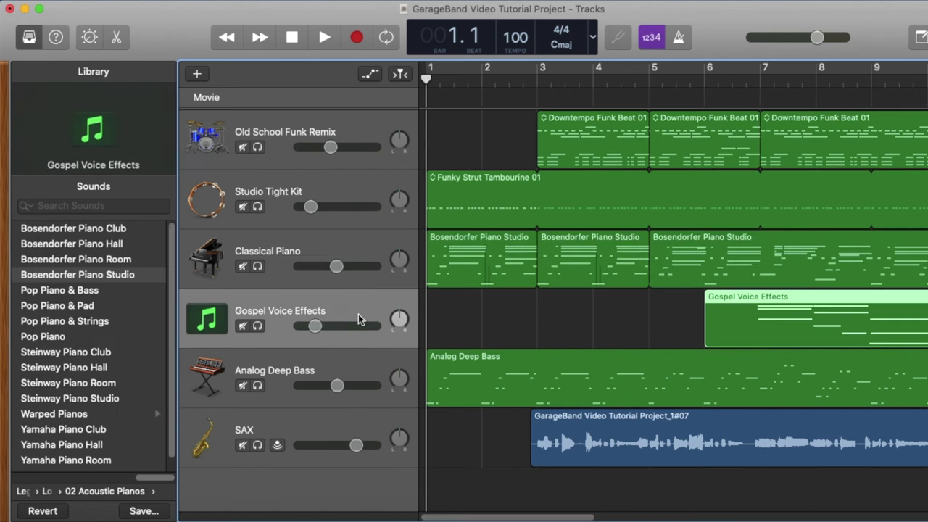
pyautogui.click(367, 361)
pyautogui.click(370, 421)
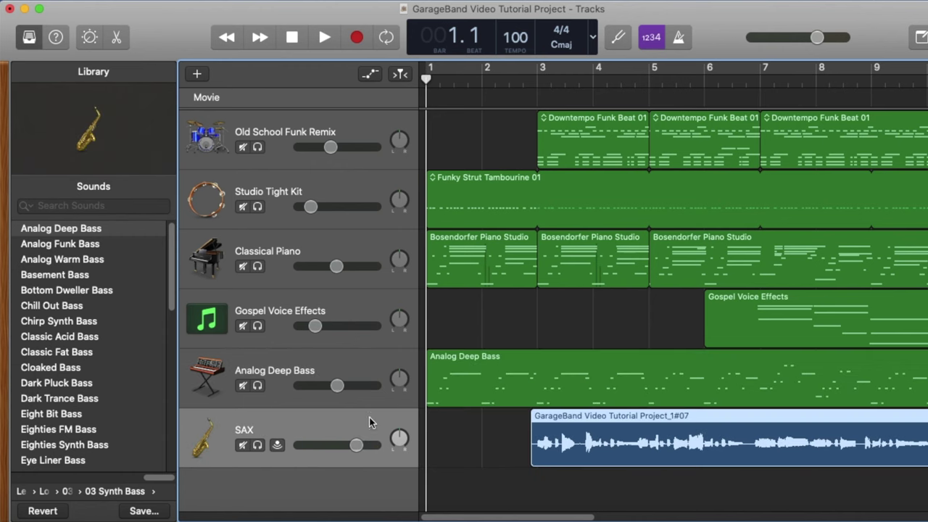
pyautogui.click(364, 304)
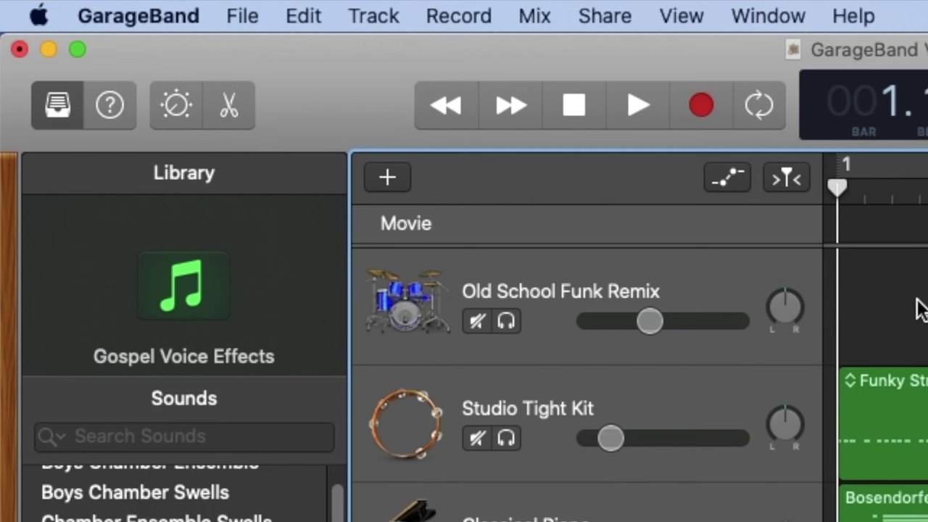
# Start exporting the song to disk, trying the AIFF format and settling on WAVE
pyautogui.click(616, 21)
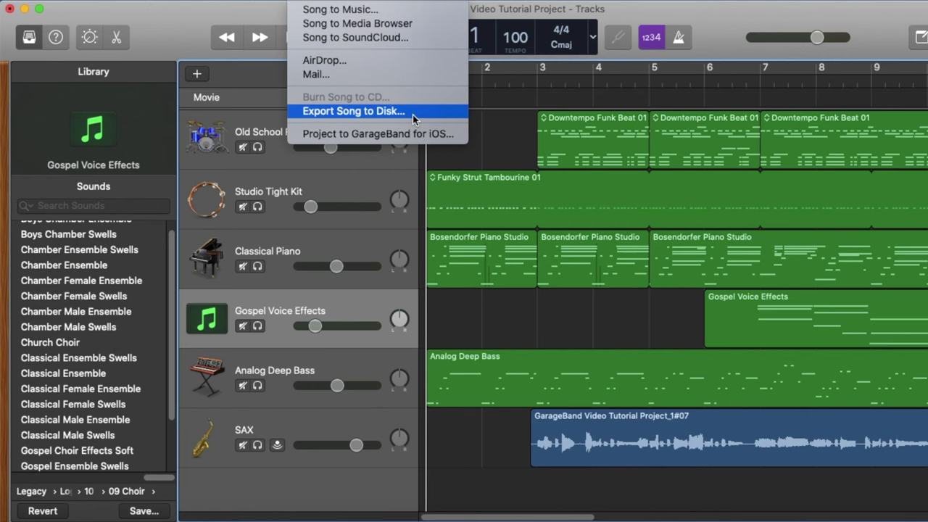
pyautogui.click(805, 254)
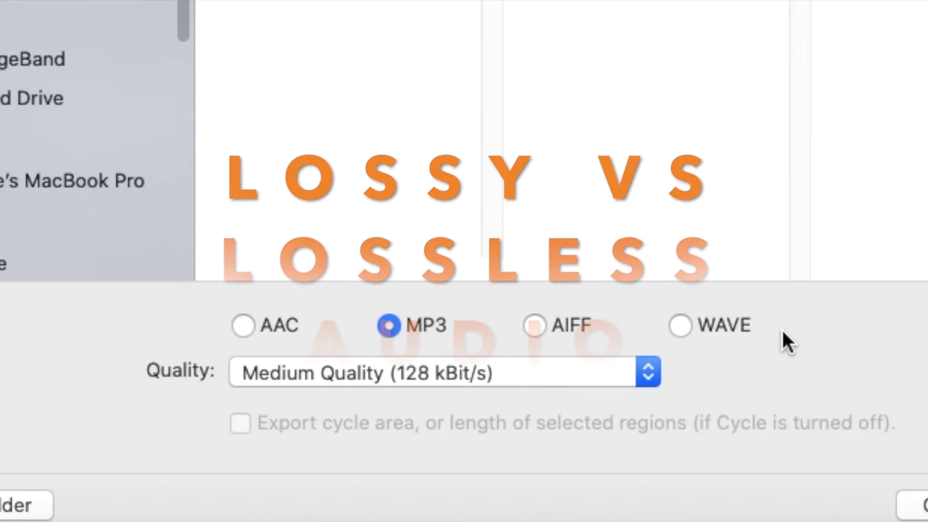
pyautogui.click(562, 326)
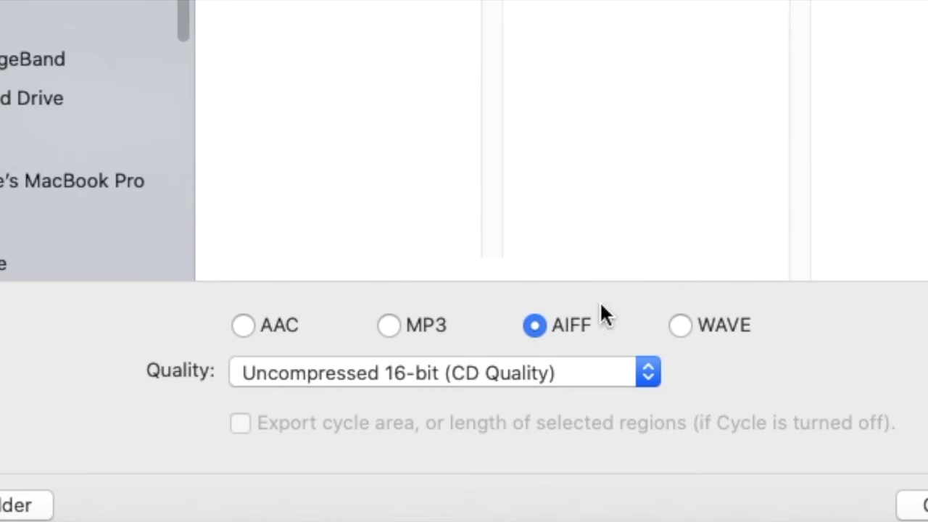
pyautogui.click(723, 326)
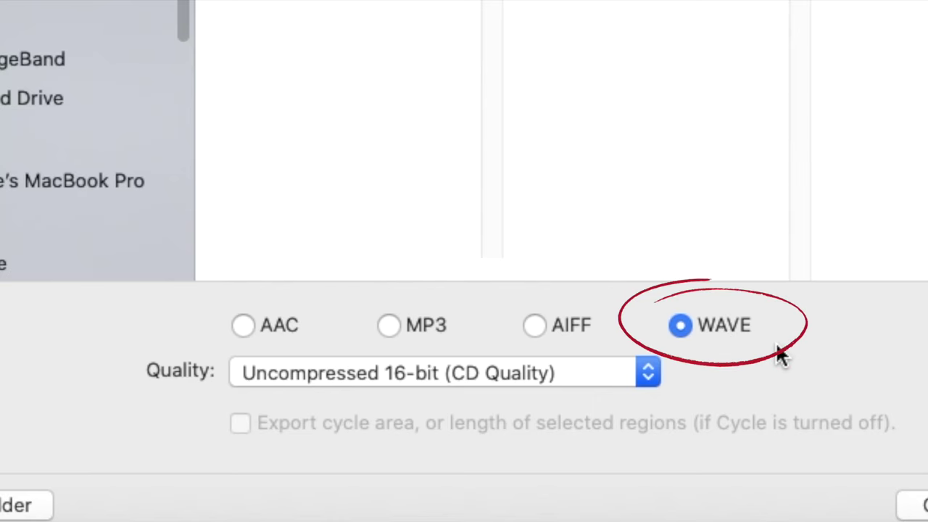